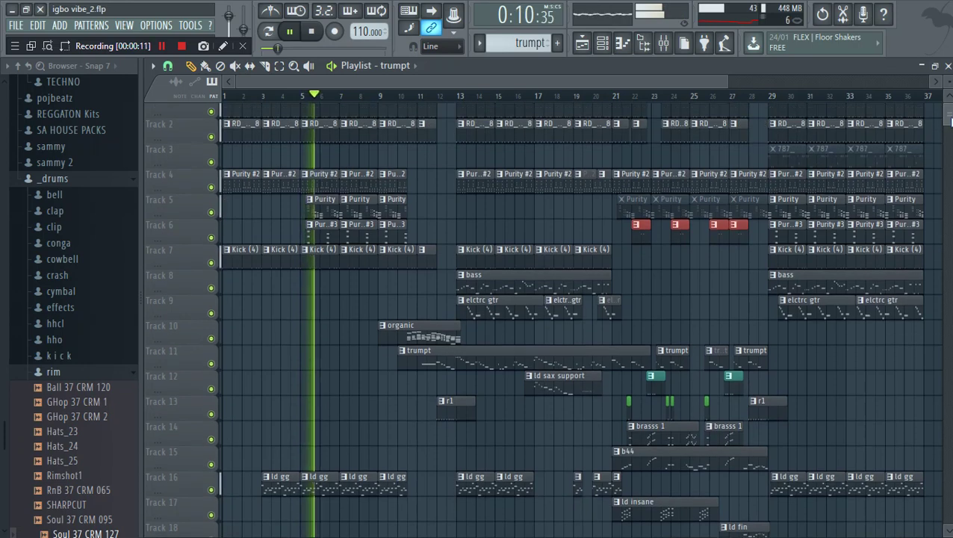
Stop playback, lengthen the last elctrc gtr clip on Track 9 past bar 37, and add a short Purity clip at bar 37 on Track 5
scroll(948, 128, up, 1)
scroll(949, 129, up, 2)
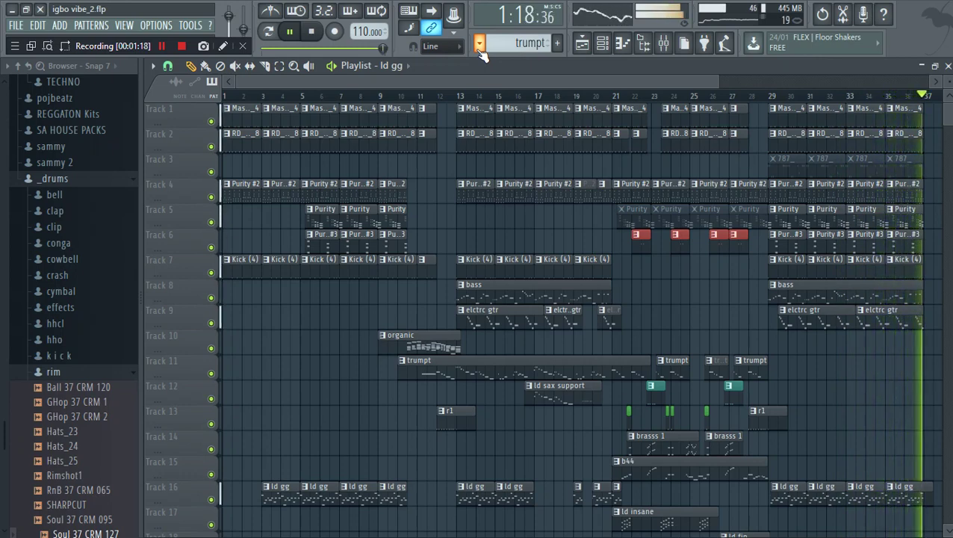
key(space)
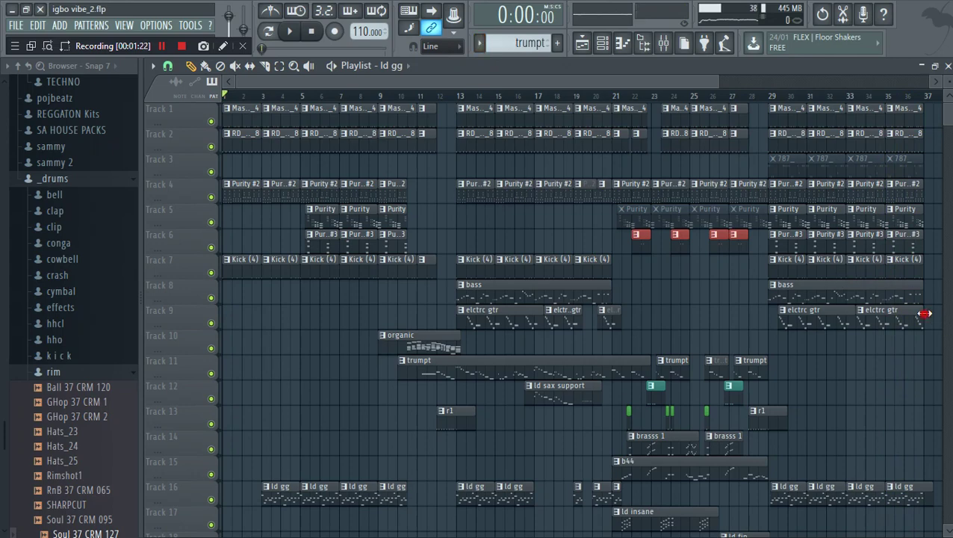
drag(924, 314, 943, 313)
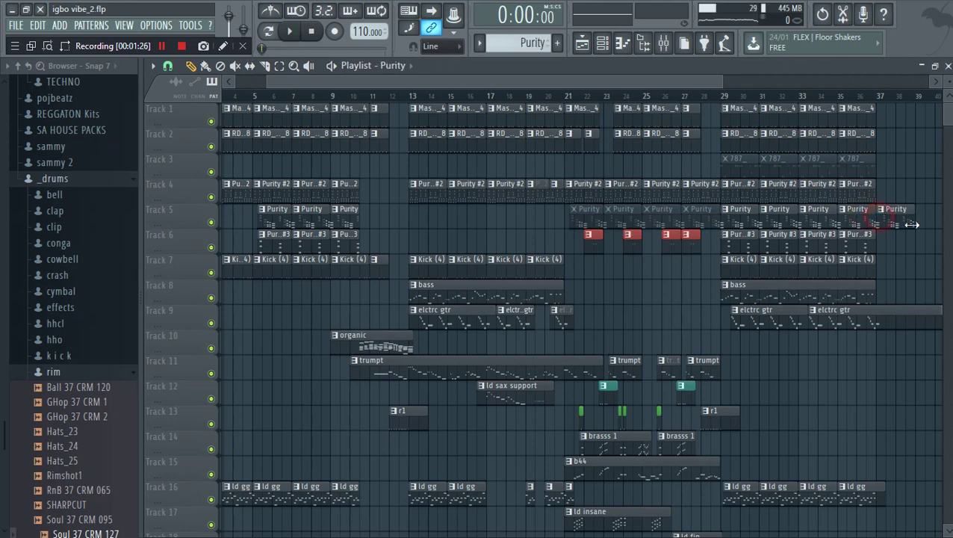
Play the song's ending from bar 35 to check the extended clips, and stop playback after bar 37
click(841, 99)
key(space)
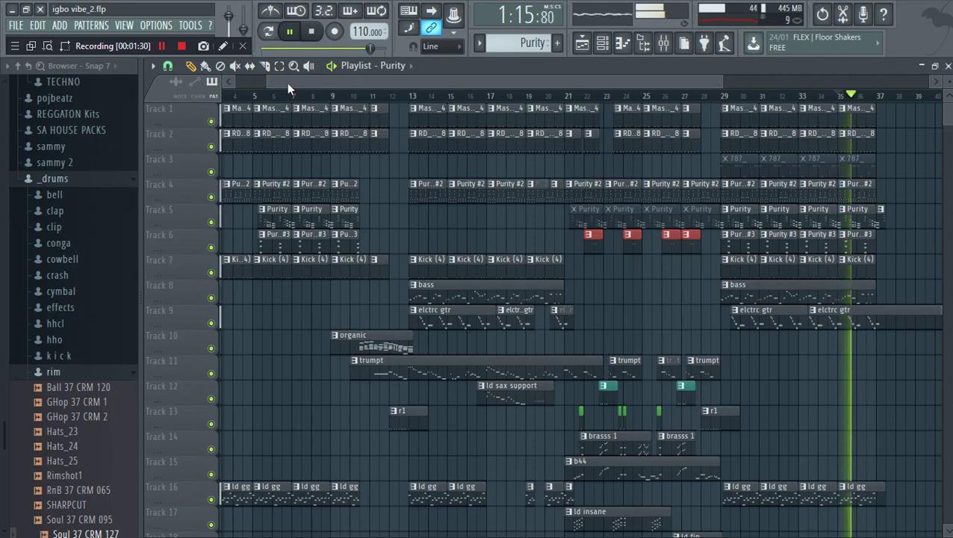
drag(286, 83, 524, 75)
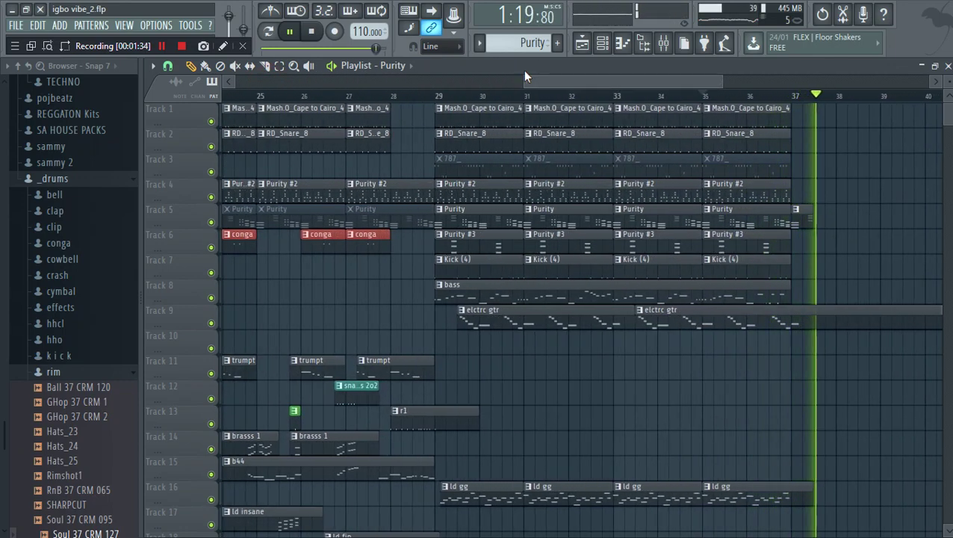
key(space)
Select the shaker pattern, play it in pattern mode, and view its CABASA_1 and WHITNOIZ steps in the channel rack
click(480, 43)
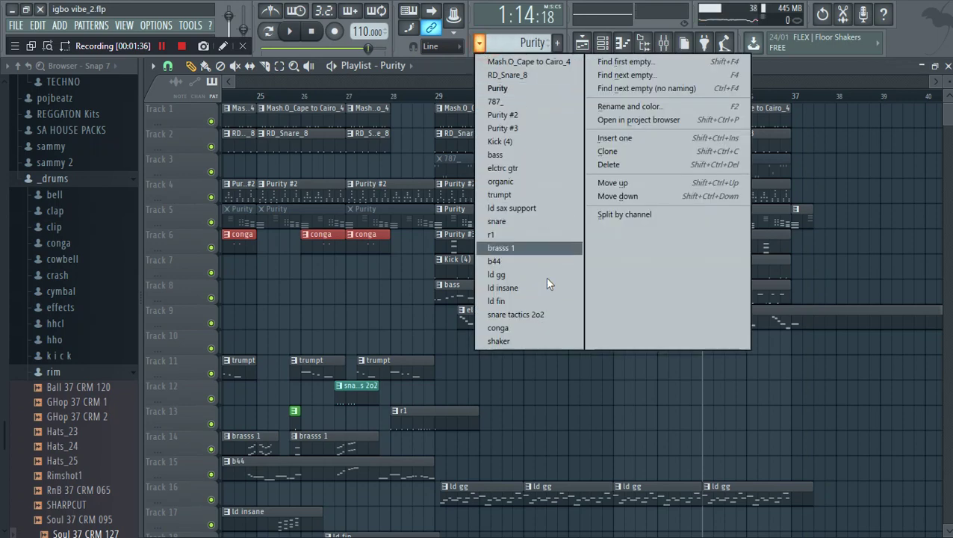
click(519, 341)
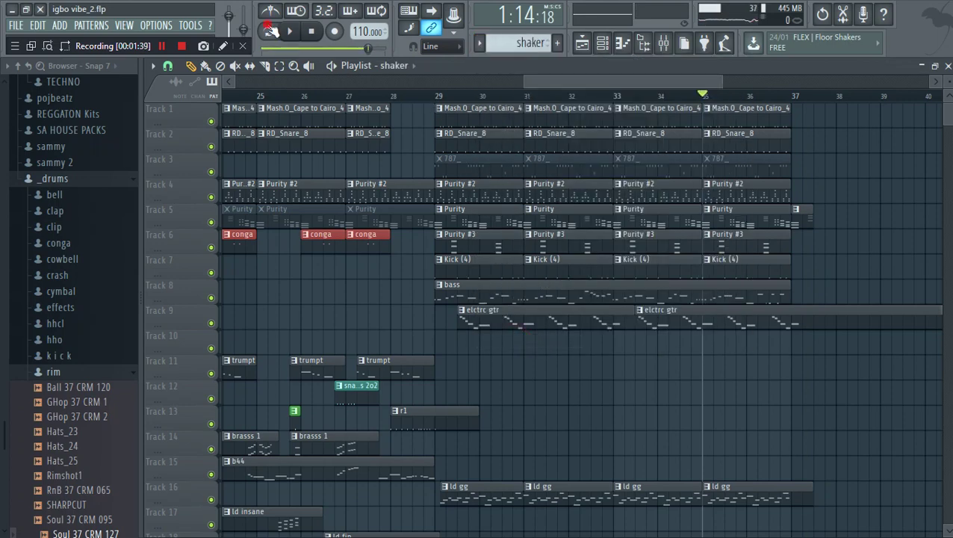
click(601, 46)
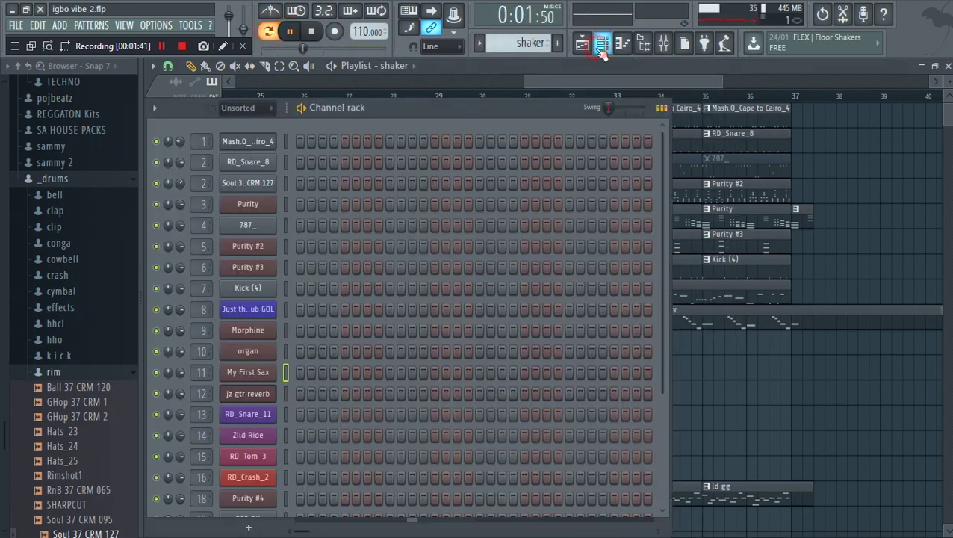
drag(659, 216, 656, 340)
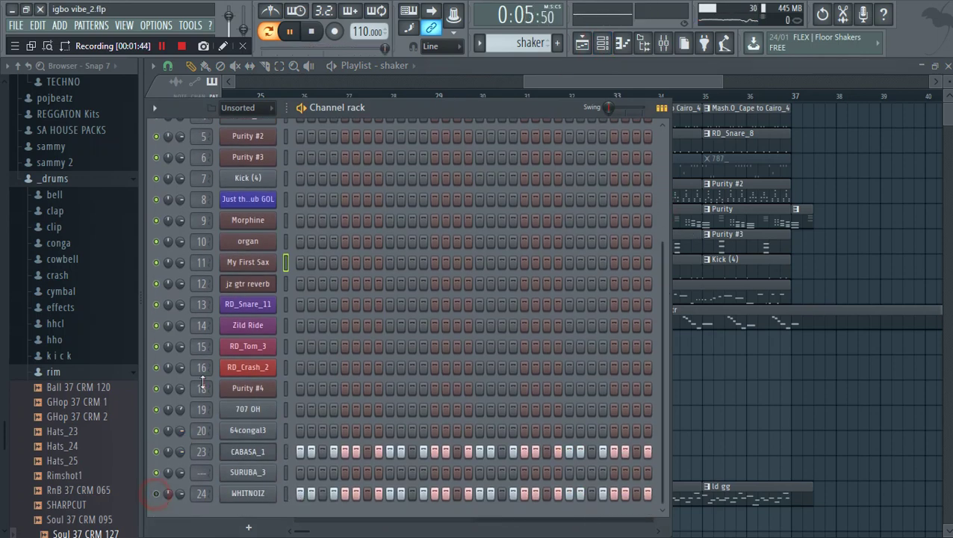
Examine the WHITNOIZ notes and velocities of the shaker pattern in the piano roll, and return to the channel rack
click(623, 44)
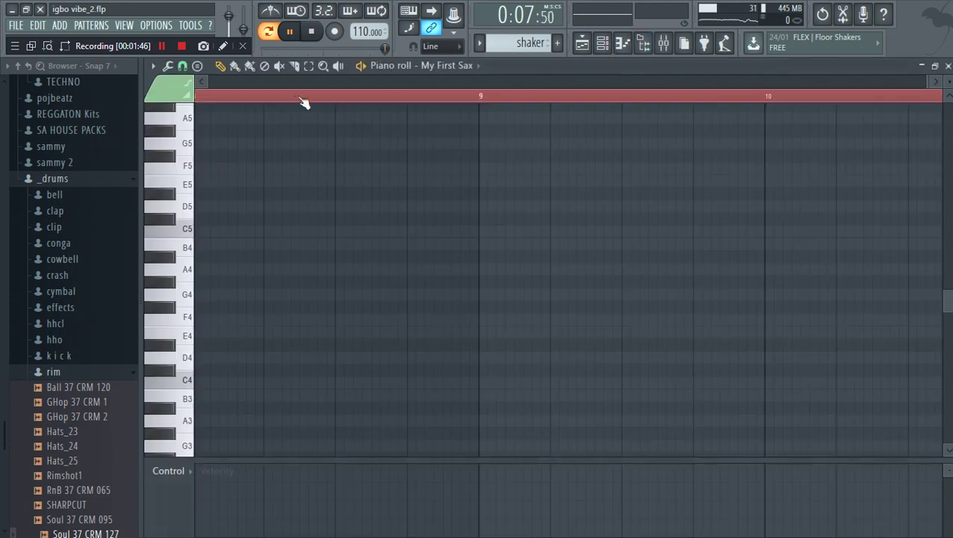
click(309, 67)
click(333, 80)
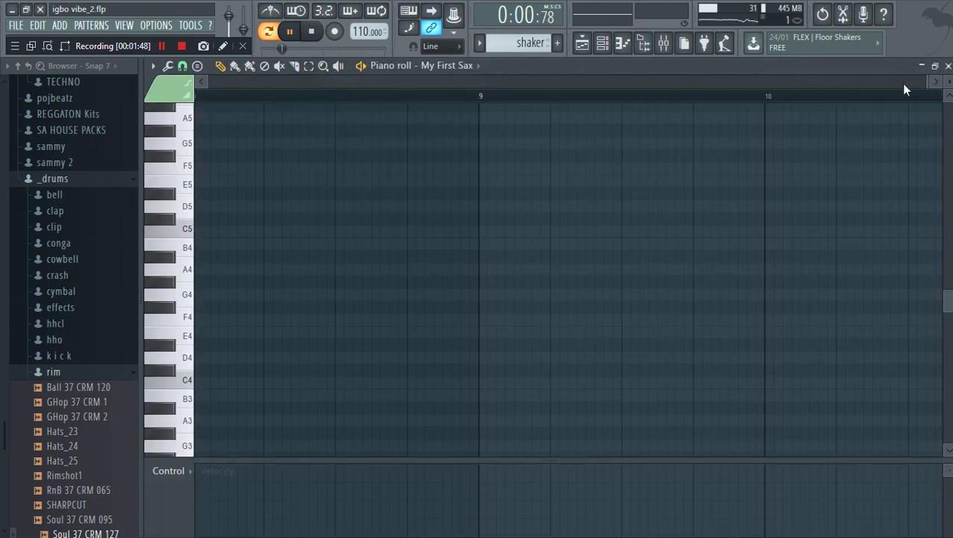
drag(927, 82, 210, 83)
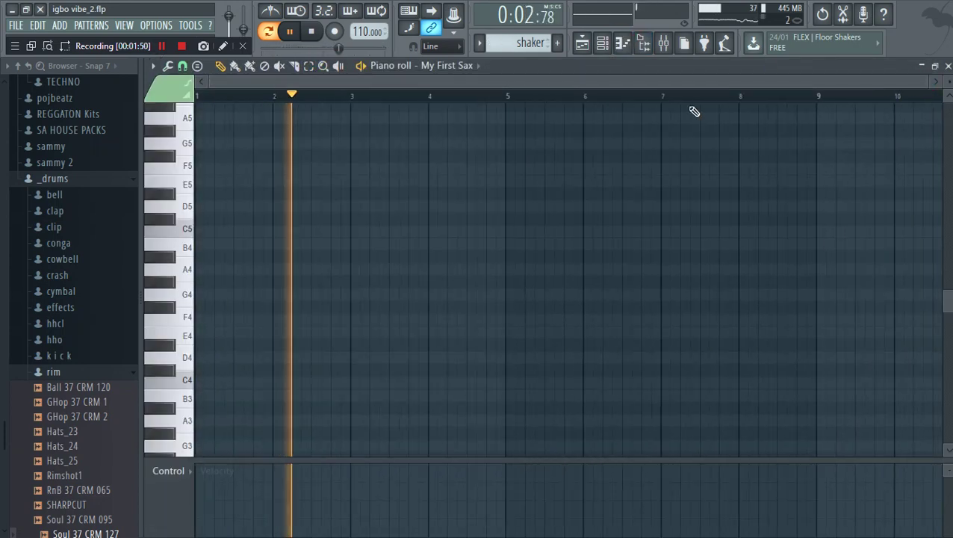
drag(928, 82, 573, 83)
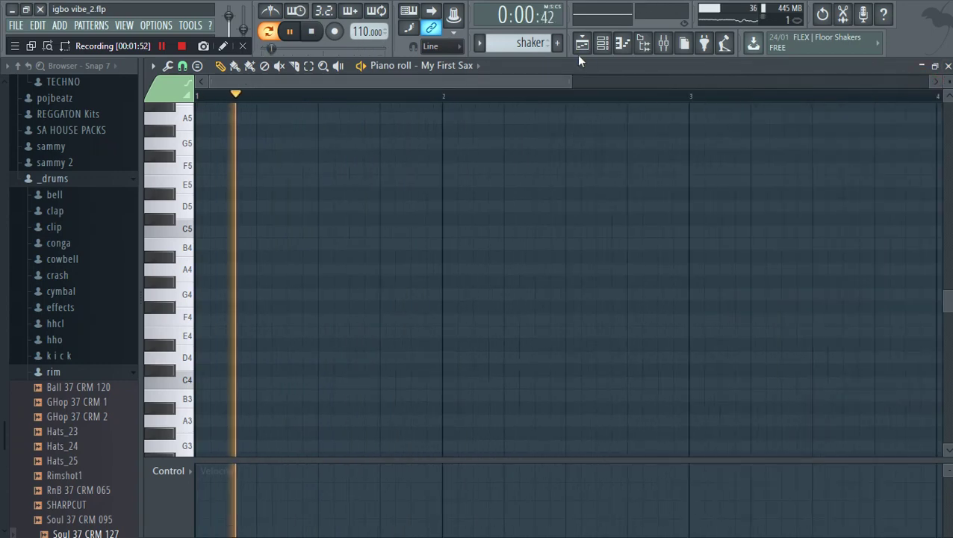
scroll(926, 226, down, 5)
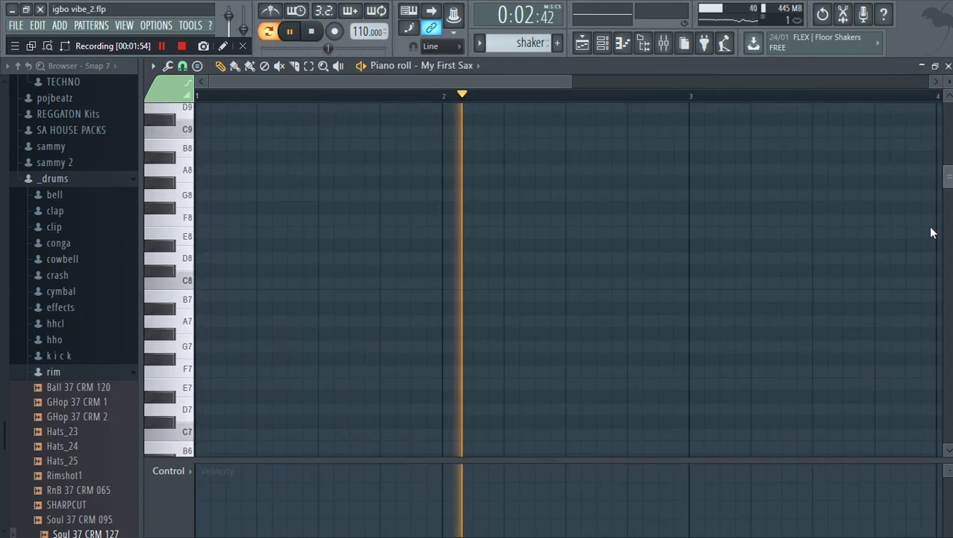
scroll(642, 266, down, 3)
click(444, 66)
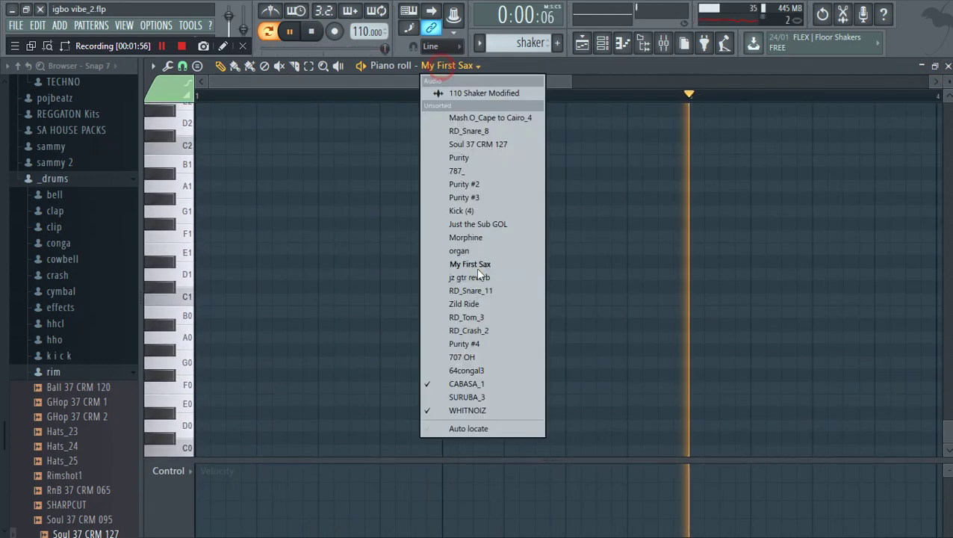
click(478, 410)
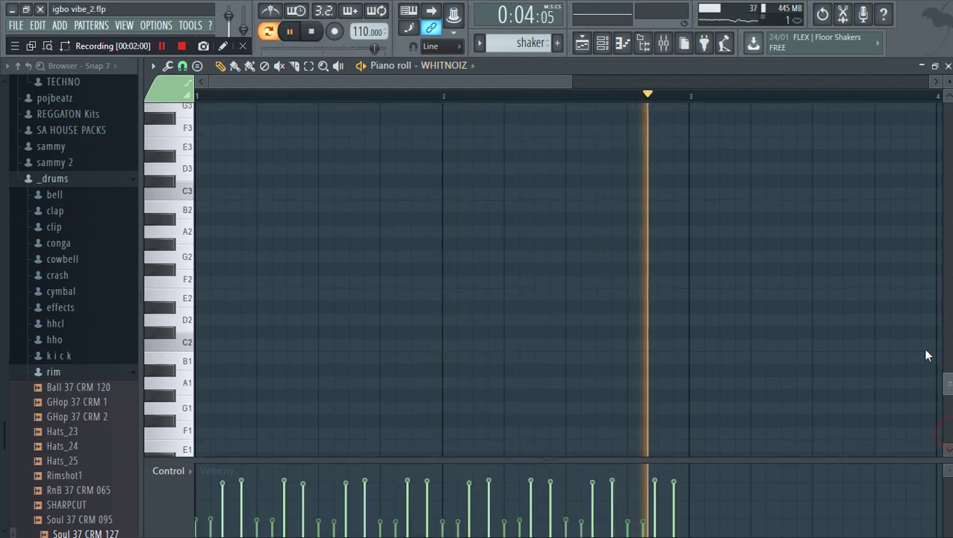
scroll(912, 300, up, 8)
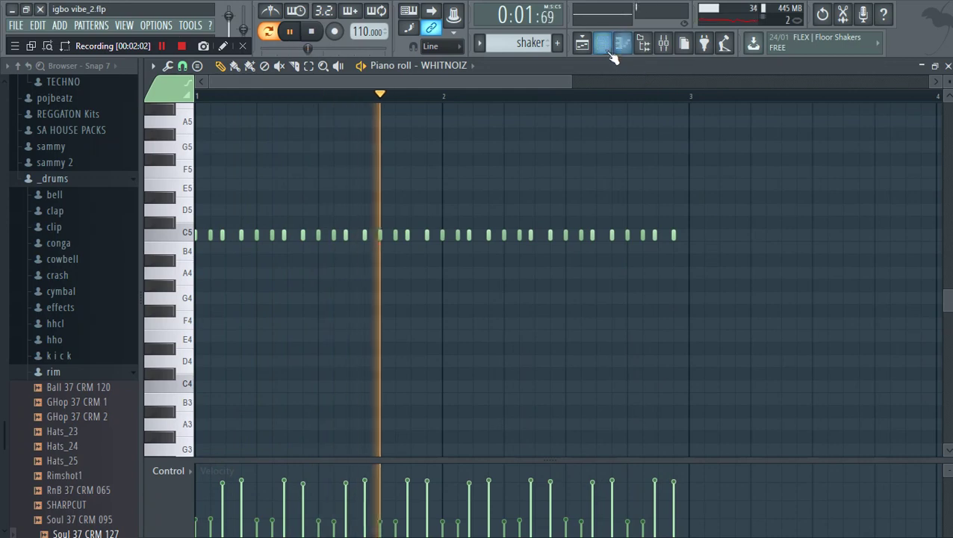
click(602, 43)
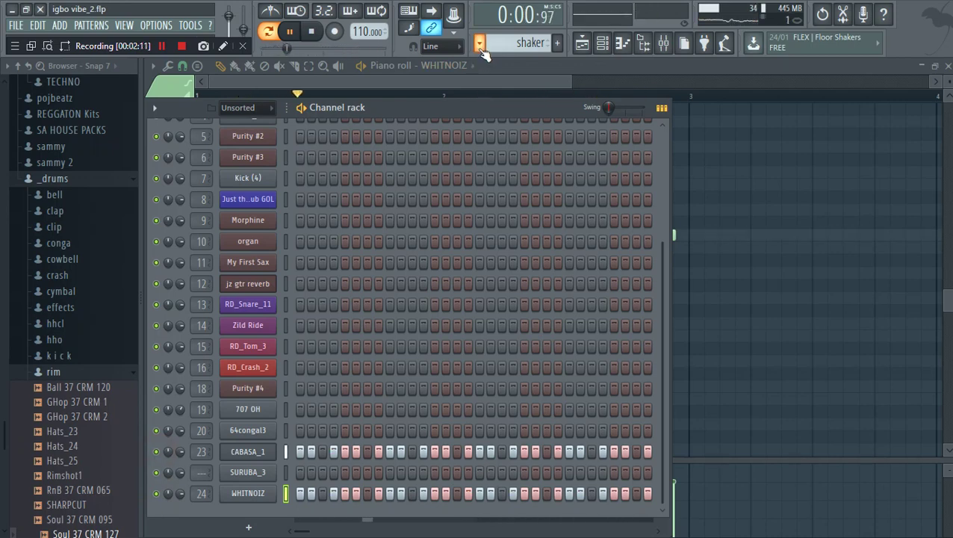
Audition the shaker clips on Track 19 soloed in song mode, with and without the 110 Shaker Modified audio on Track 23
click(581, 44)
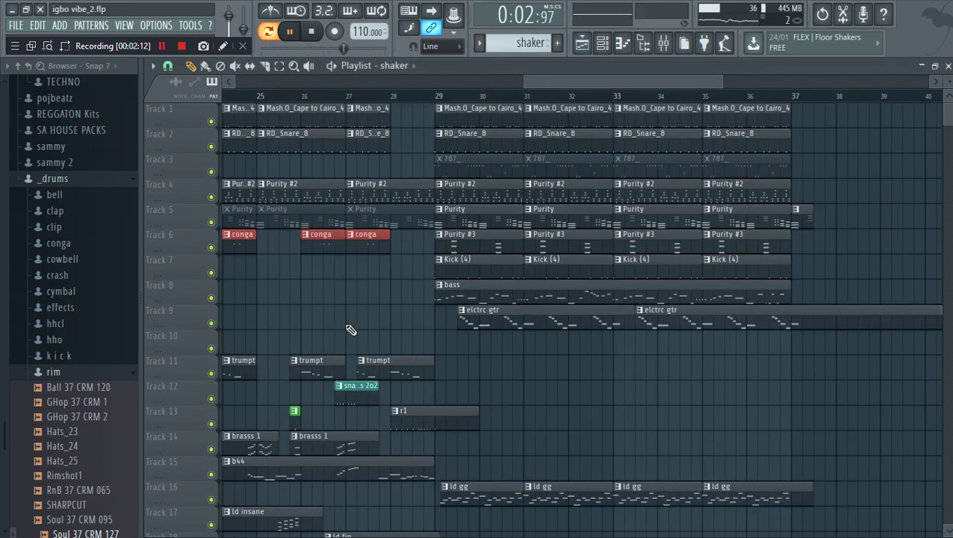
drag(670, 85, 366, 81)
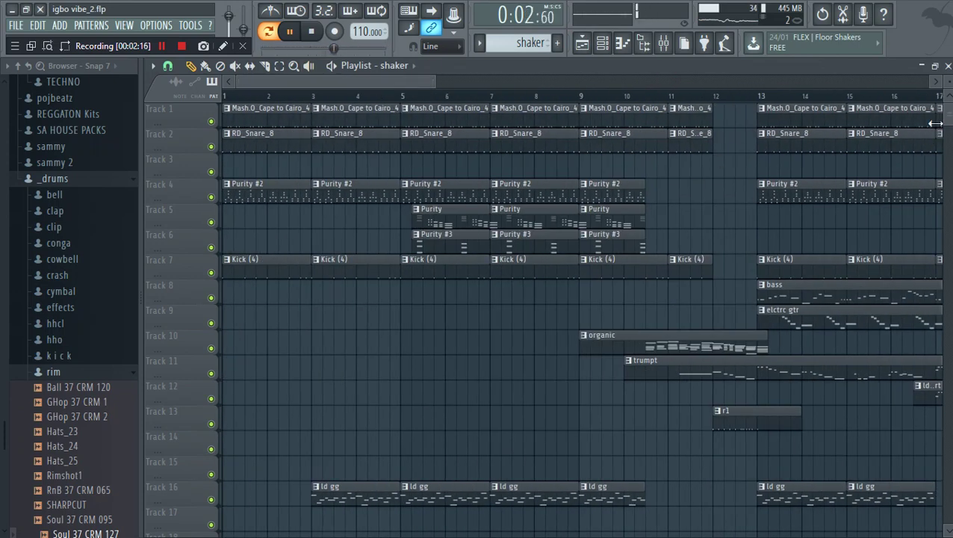
scroll(545, 299, down, 6)
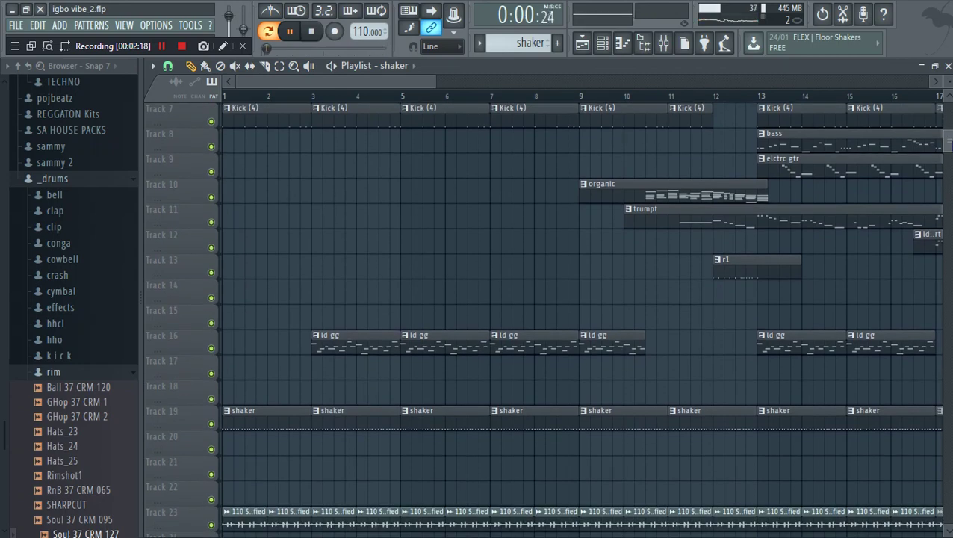
mouse_move(951, 142)
mouse_down()
mouse_move(950, 132)
mouse_move(949, 157)
mouse_up()
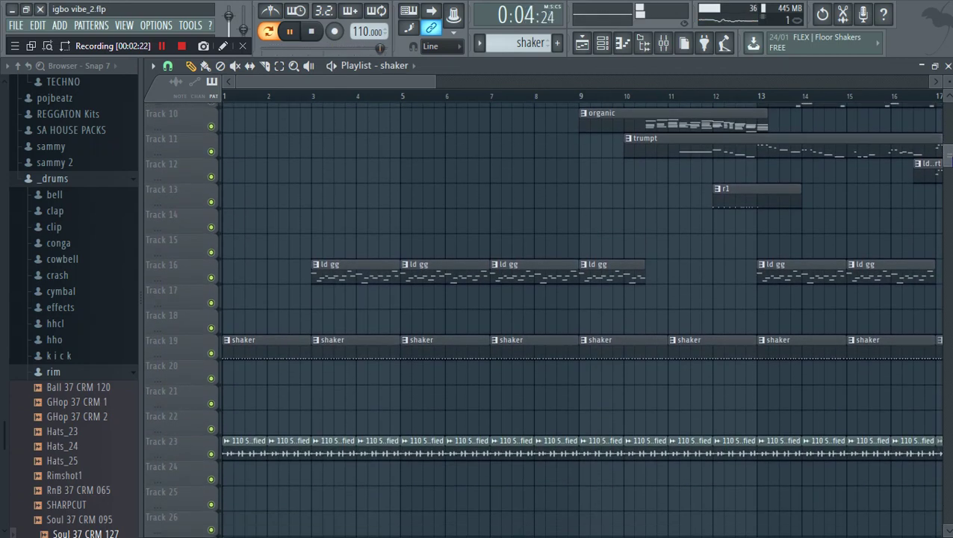
right_click(211, 337)
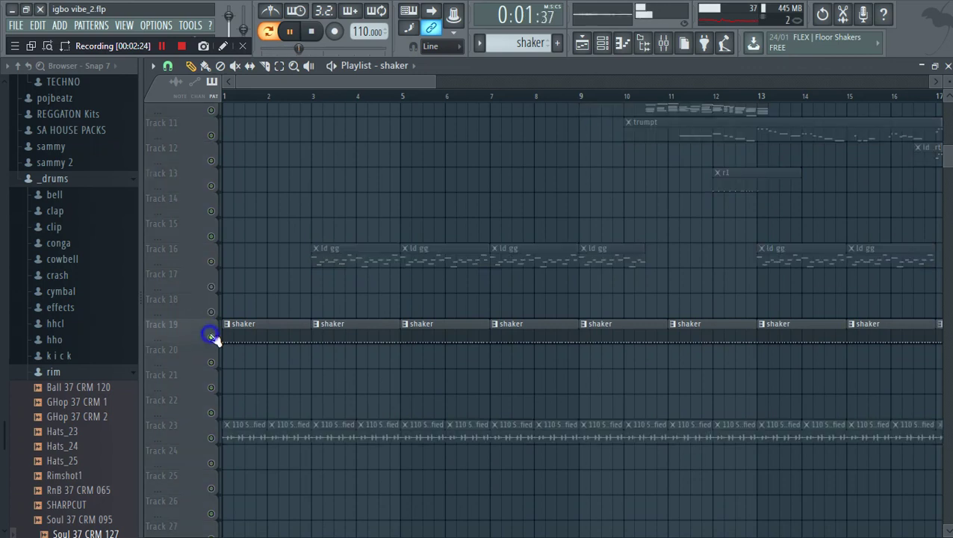
click(211, 438)
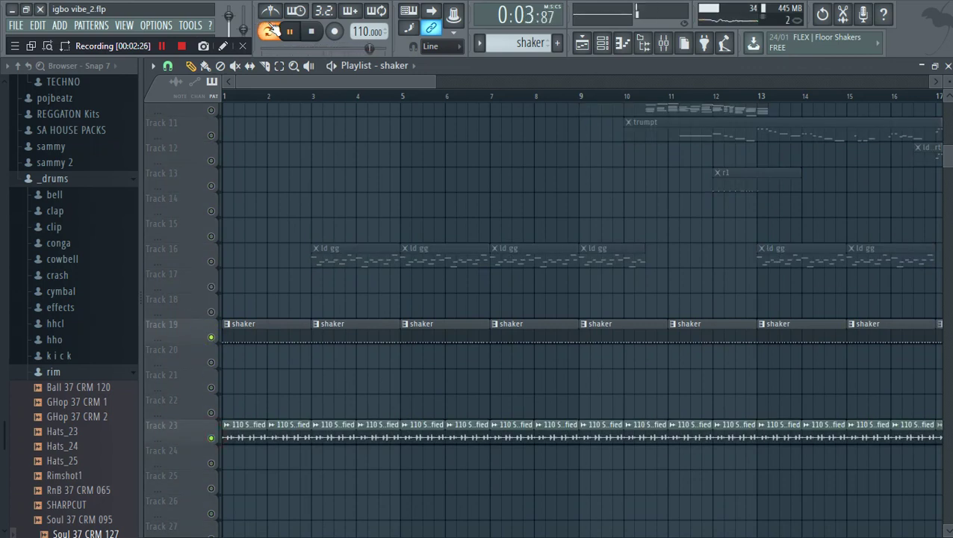
click(212, 437)
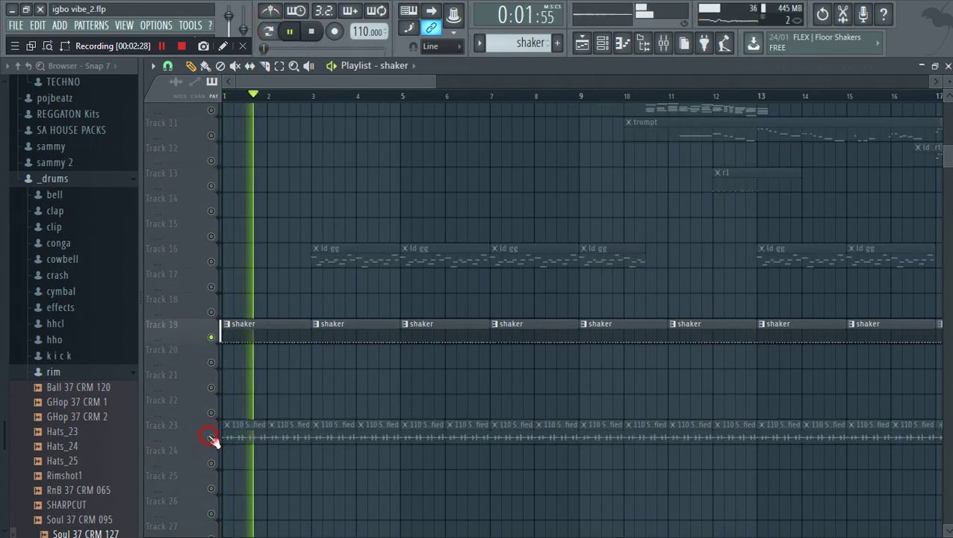
click(211, 437)
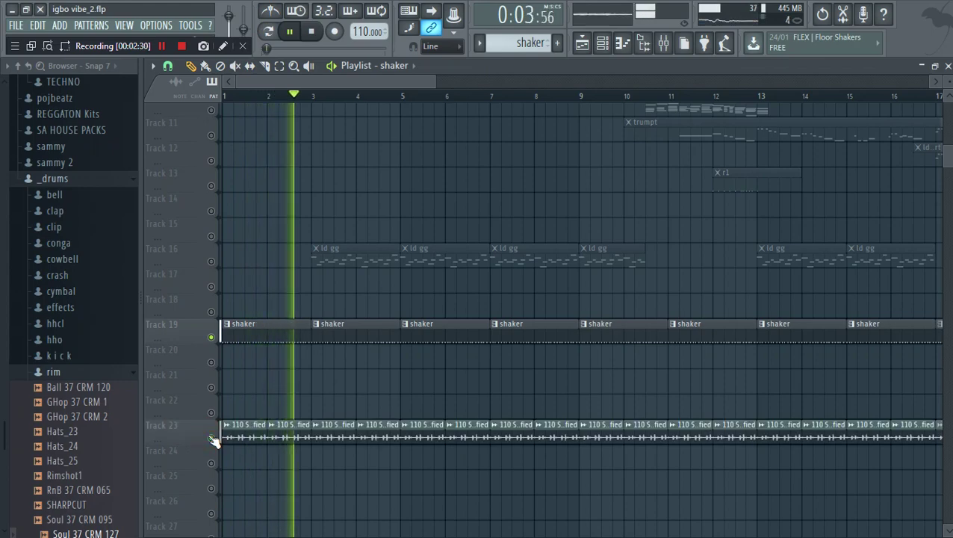
Solo Track 2 in the playlist so that only the RD_Snare_8 clips play
drag(436, 81, 355, 120)
drag(946, 159, 901, 9)
click(214, 143)
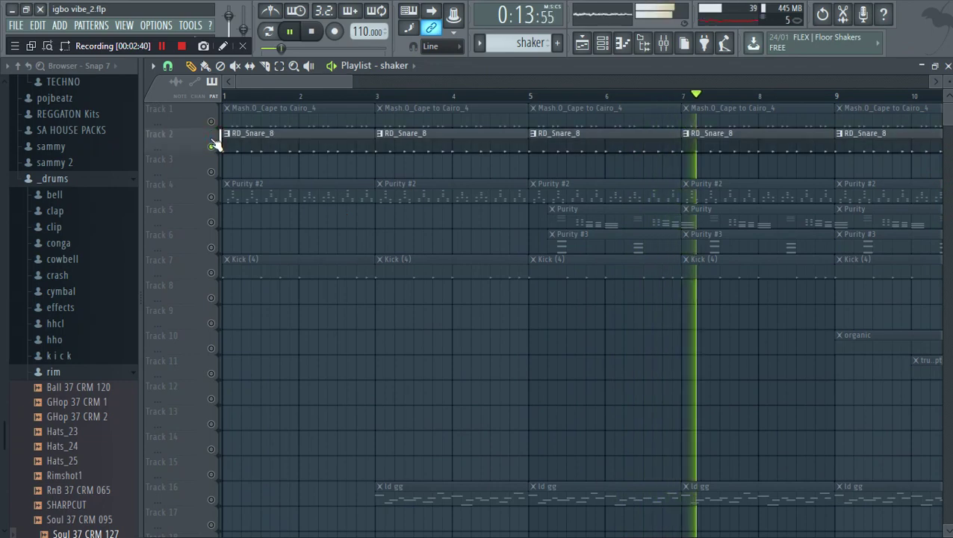
Restart playback and examine the RD_Snare_8 pattern in the piano roll and its layered snare channels in the channel rack
double_click(249, 150)
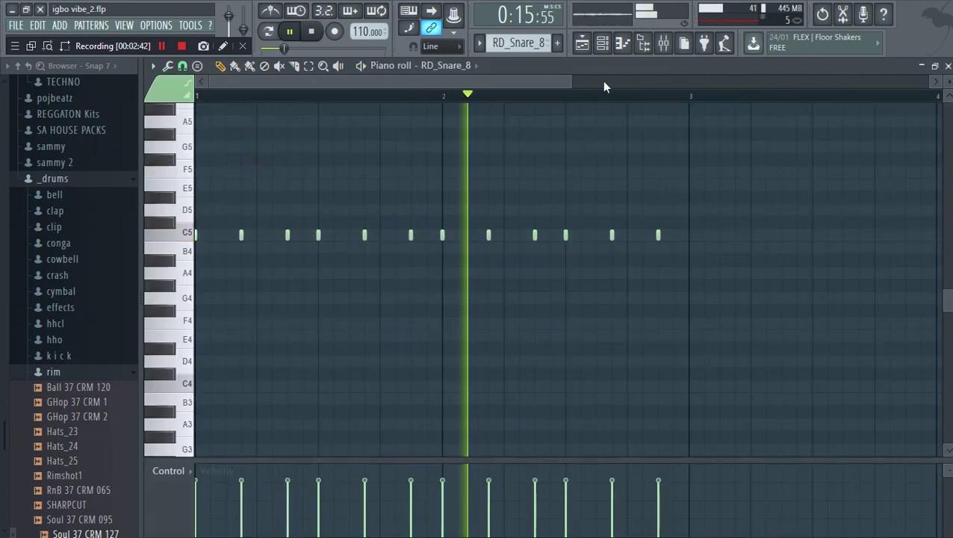
key(space)
key(space)
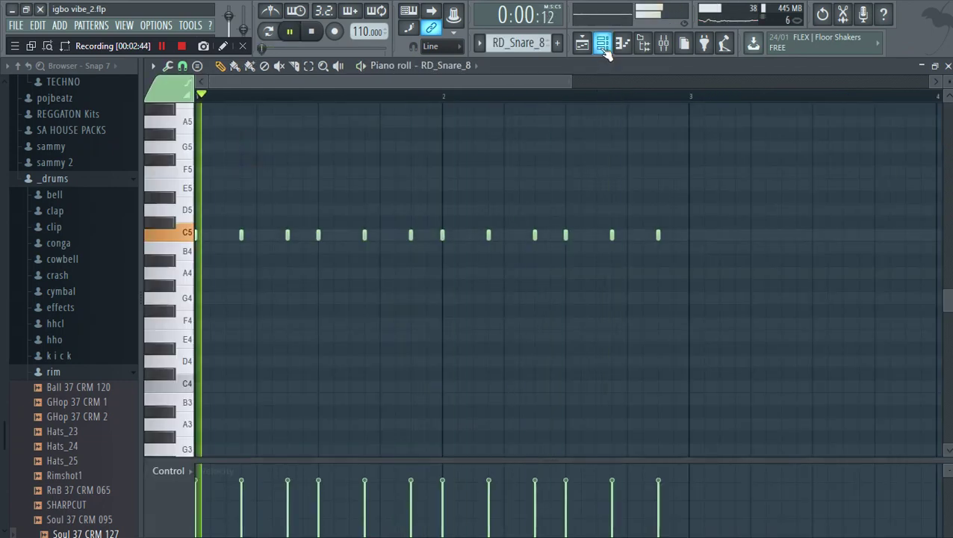
click(602, 45)
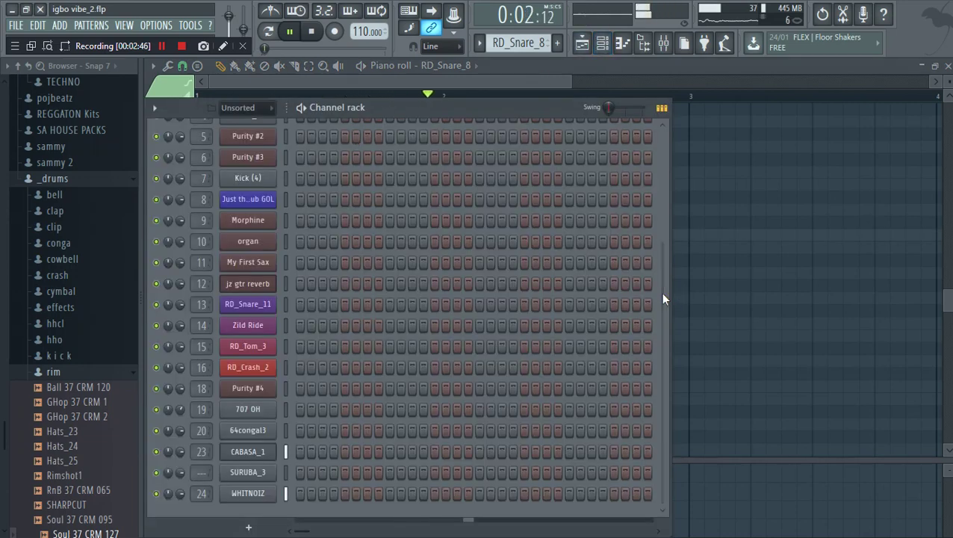
drag(662, 299, 653, 187)
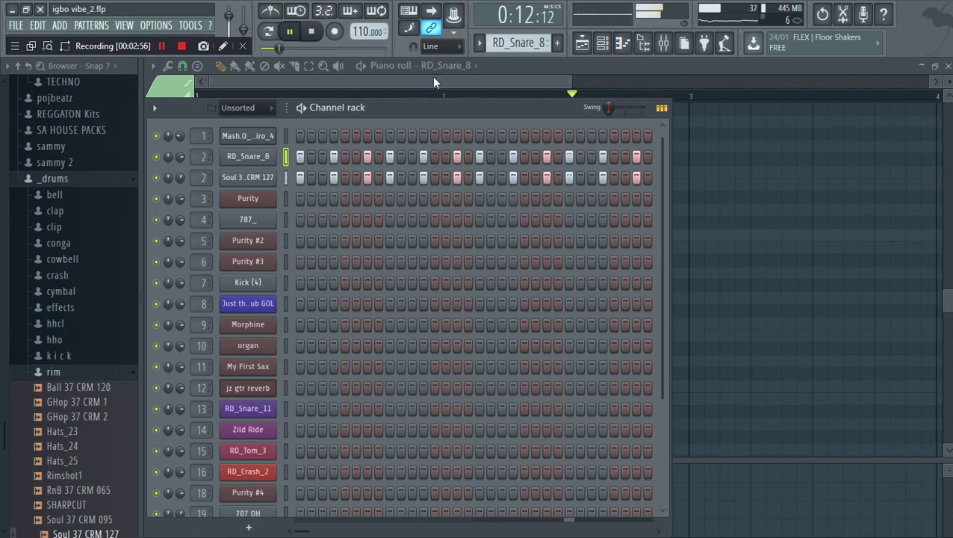
Unmute Track 1 and mute Track 2 in the playlist, and play the Mash.O_Cape to Cairo_4 clips alone from the start
click(581, 44)
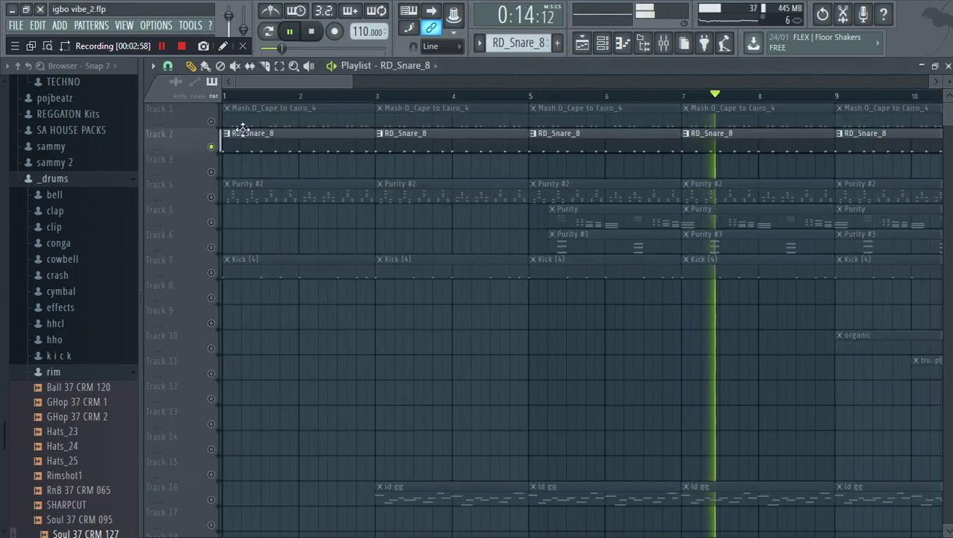
click(214, 122)
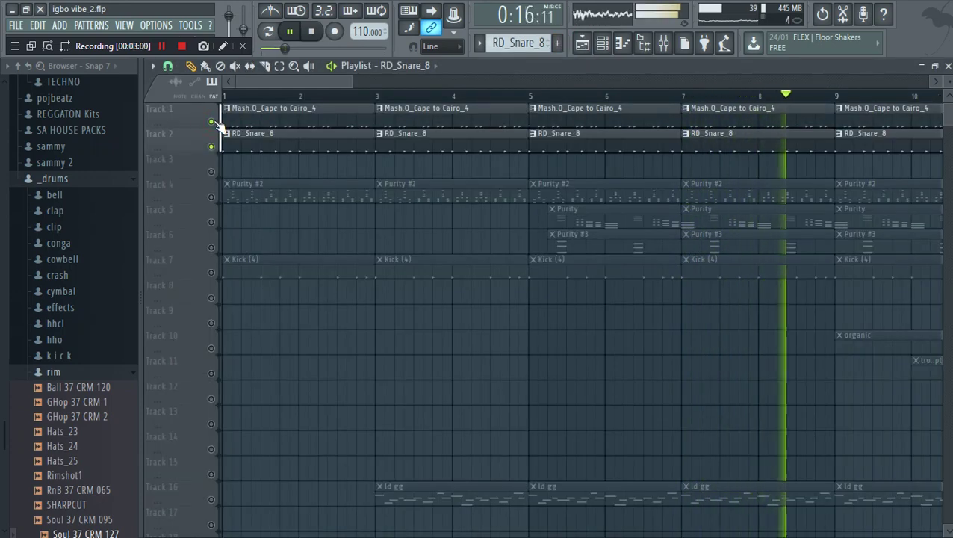
key(space)
click(212, 146)
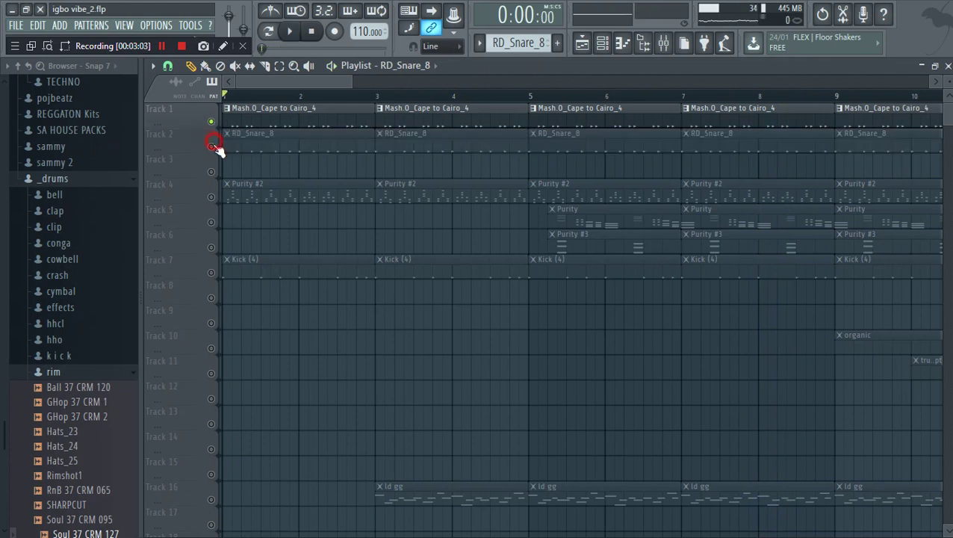
key(space)
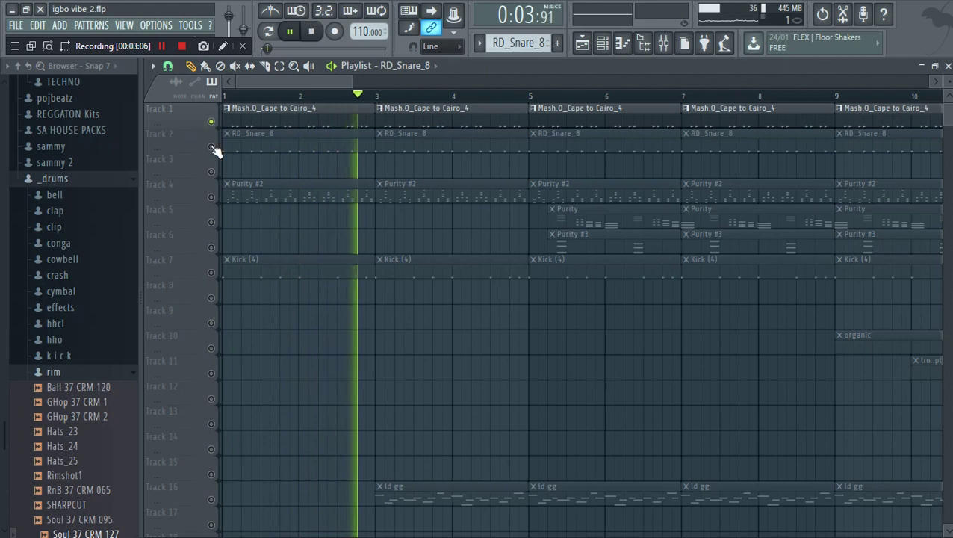
Unmute Tracks 2, 7, 19 and 23 during playback to hear the snare, kick and both shaker layers together with Track 1
click(211, 146)
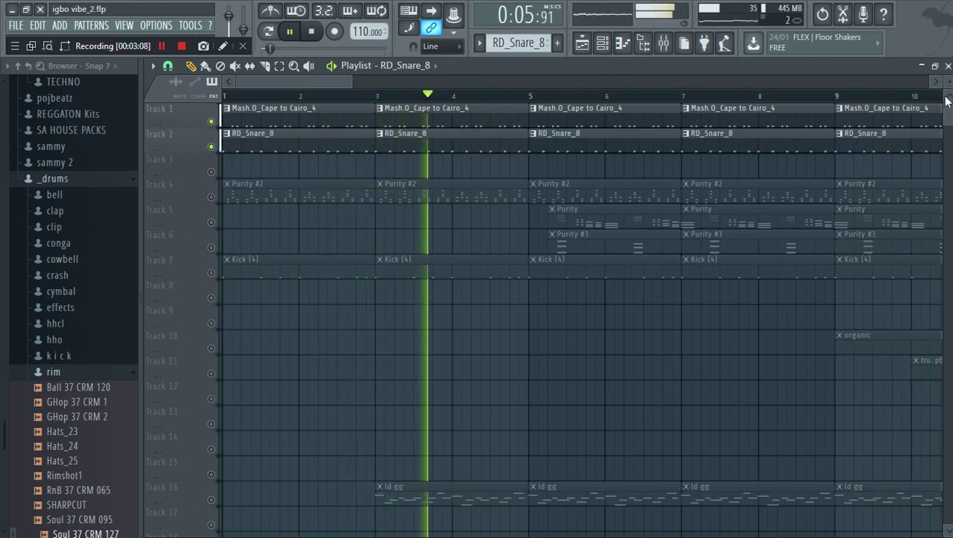
drag(948, 82, 948, 88)
scroll(496, 241, up, 3)
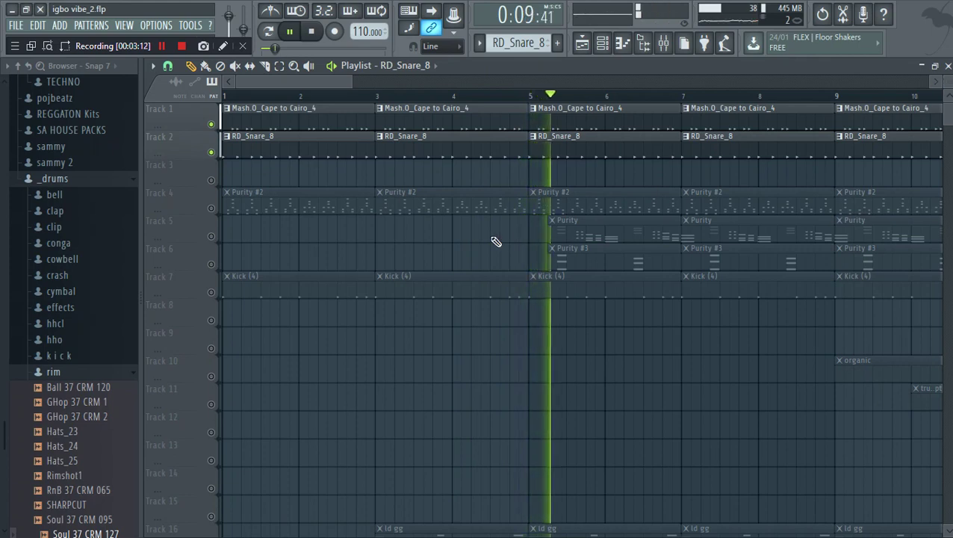
click(211, 293)
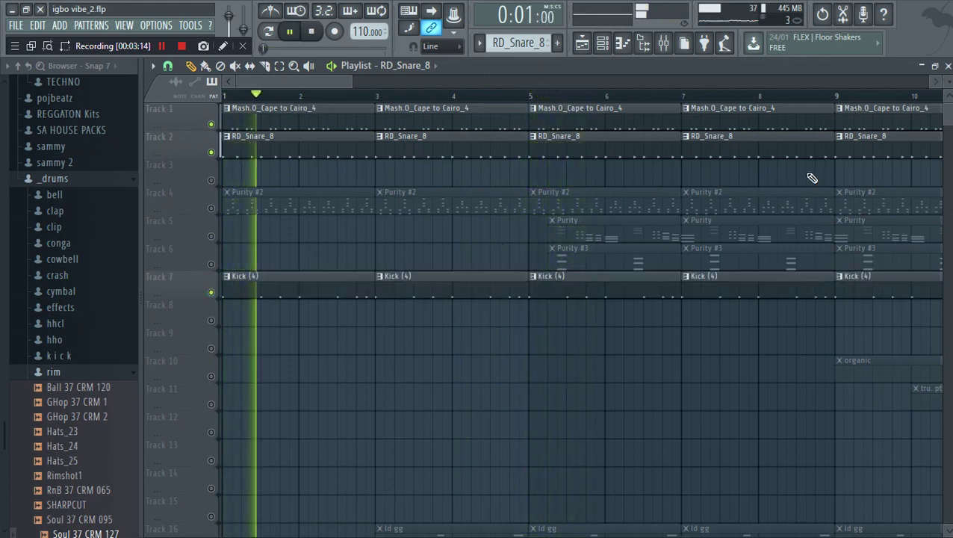
scroll(810, 178, down, 5)
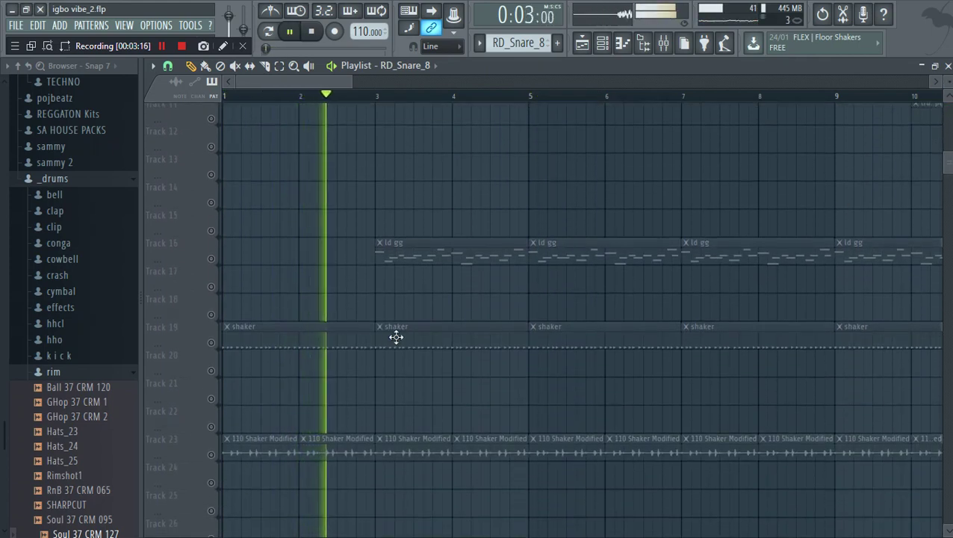
click(212, 343)
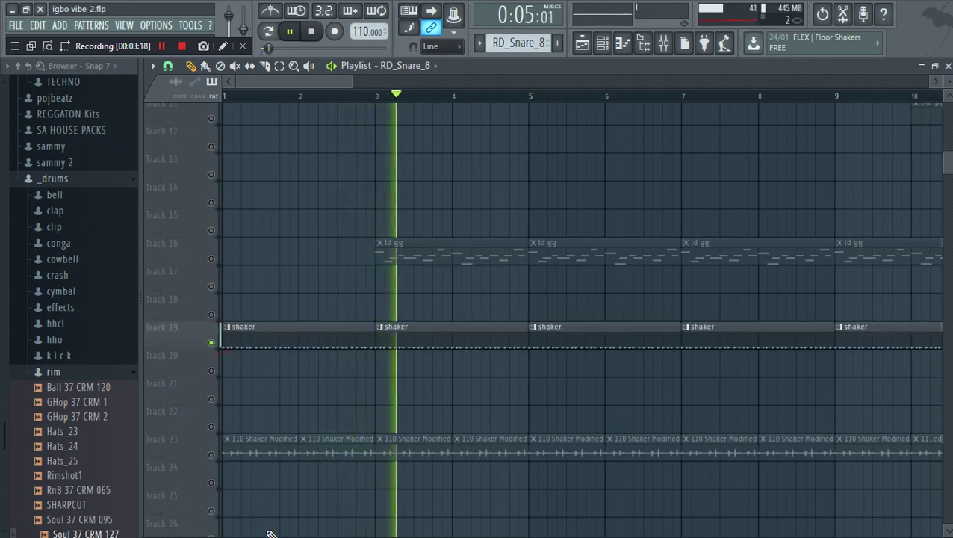
click(212, 455)
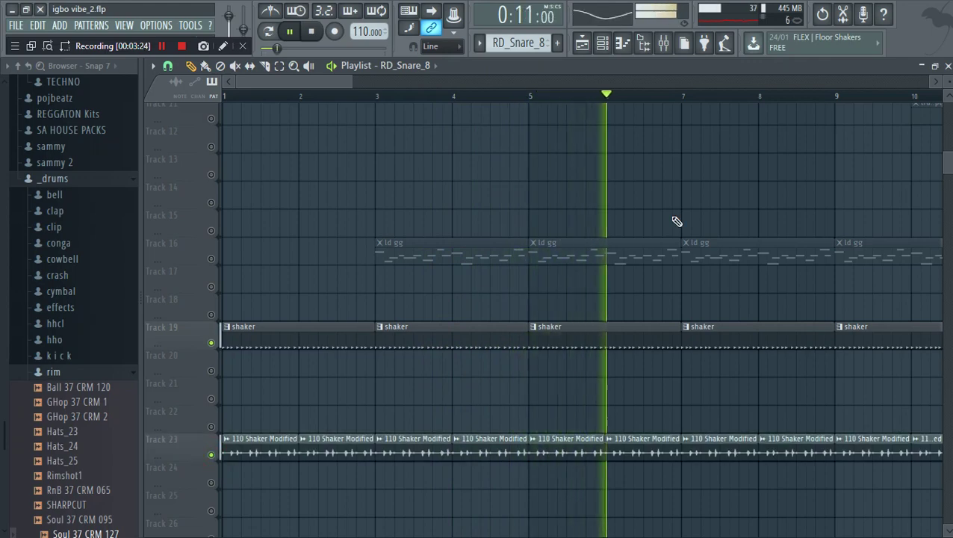
drag(946, 165, 927, 94)
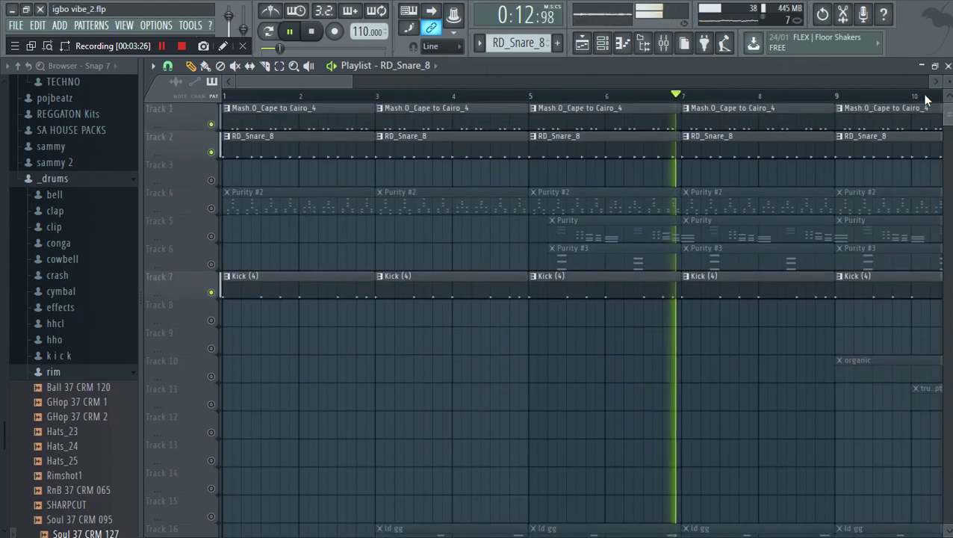
Play the Purity pattern on its own in pattern mode and open its notes in the piano roll
click(479, 42)
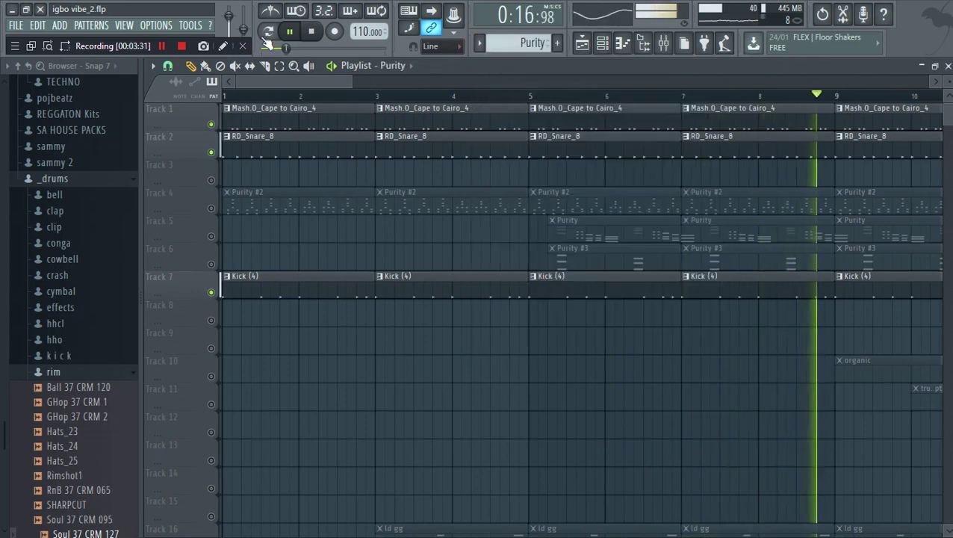
click(605, 44)
click(381, 197)
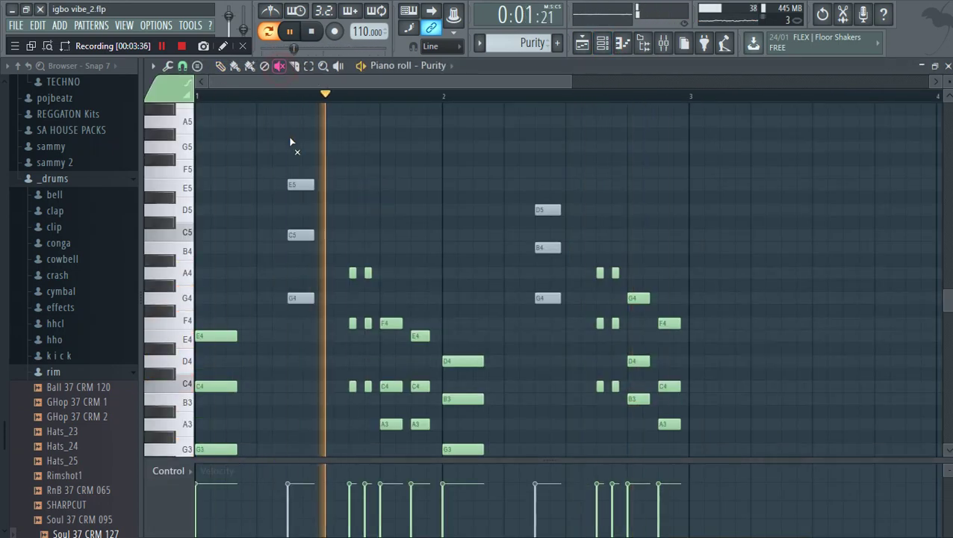
Unmute the E5-C5-G4 and D5-B4-G4 chords in the Purity pattern for comparison, and mute them again
drag(292, 154, 310, 301)
drag(556, 191, 557, 347)
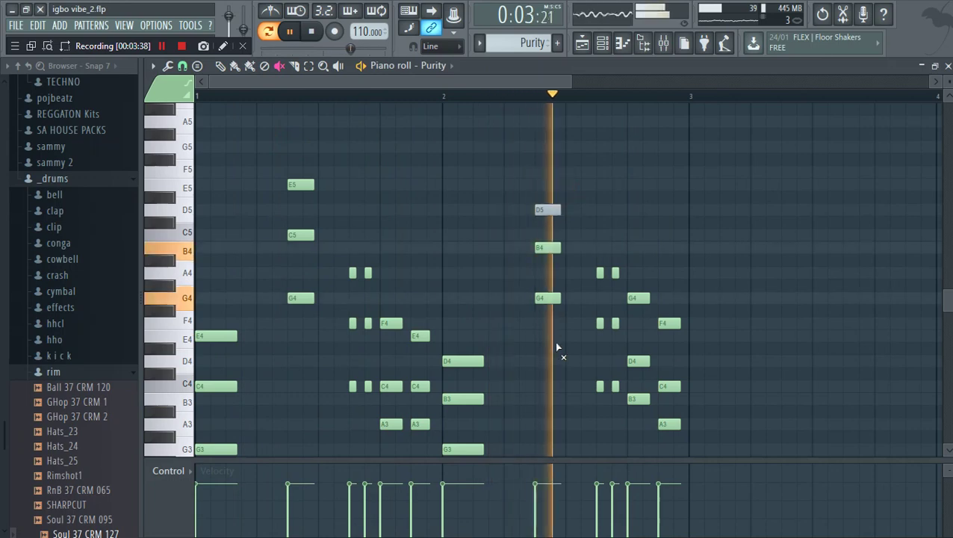
click(547, 210)
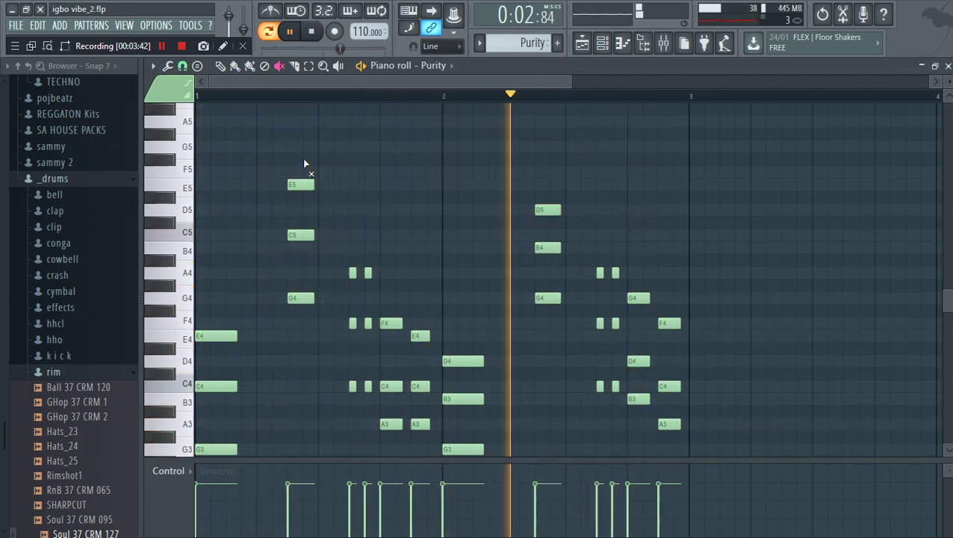
drag(304, 163, 308, 312)
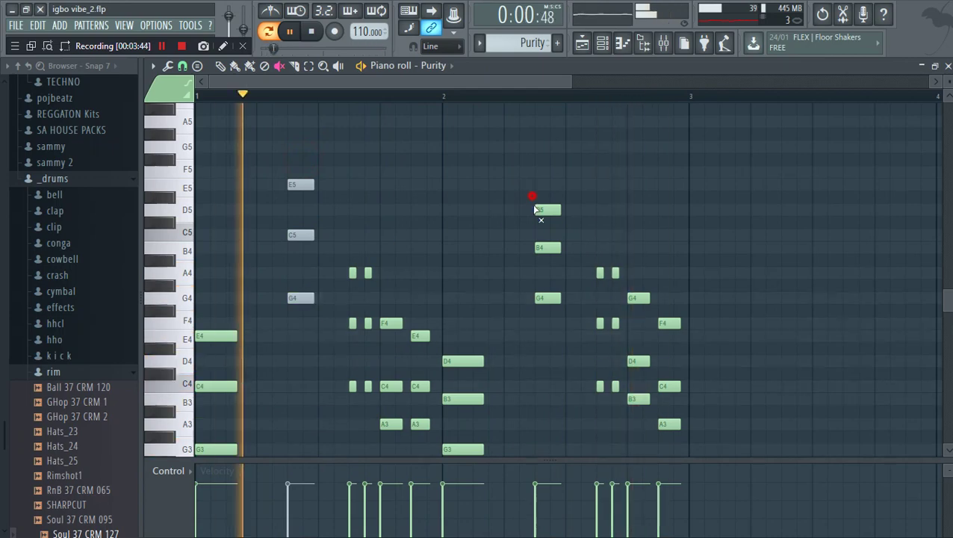
Solo Track 5 in the playlist and unmute Track 6 so that only the Purity and Purity #3 clips play
click(585, 48)
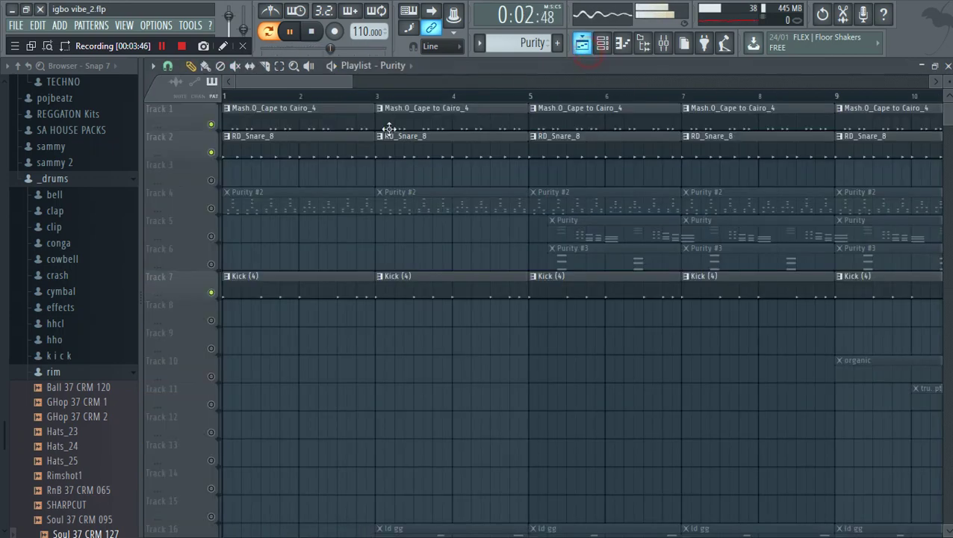
ctrl+click(211, 238)
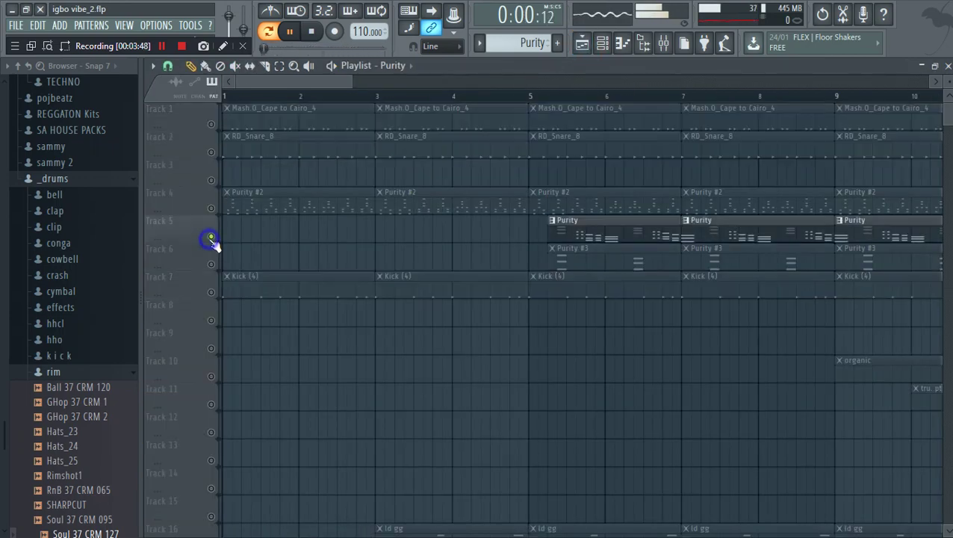
click(212, 263)
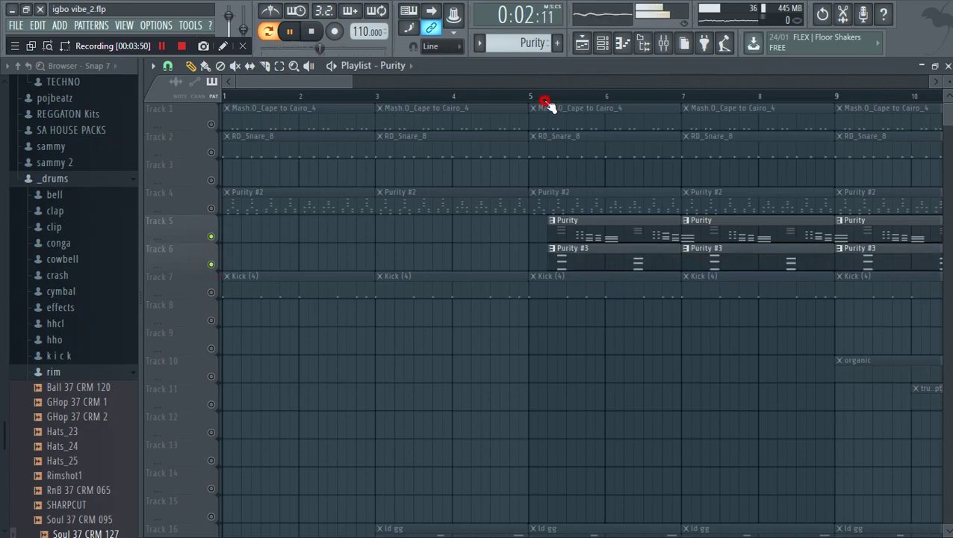
Examine the Purity #3 pattern's notes in the piano roll and the preset in its instrument window, and return to the playlist
click(601, 44)
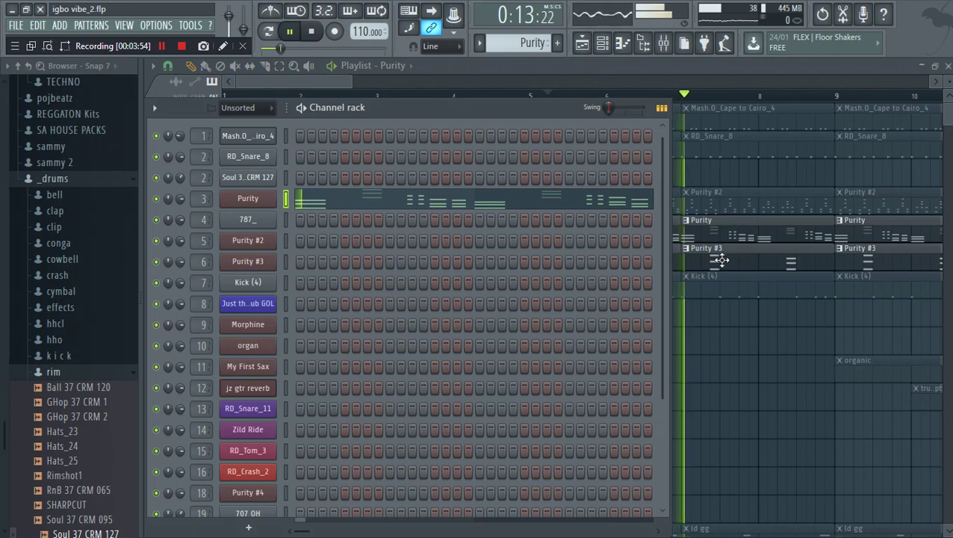
double_click(720, 259)
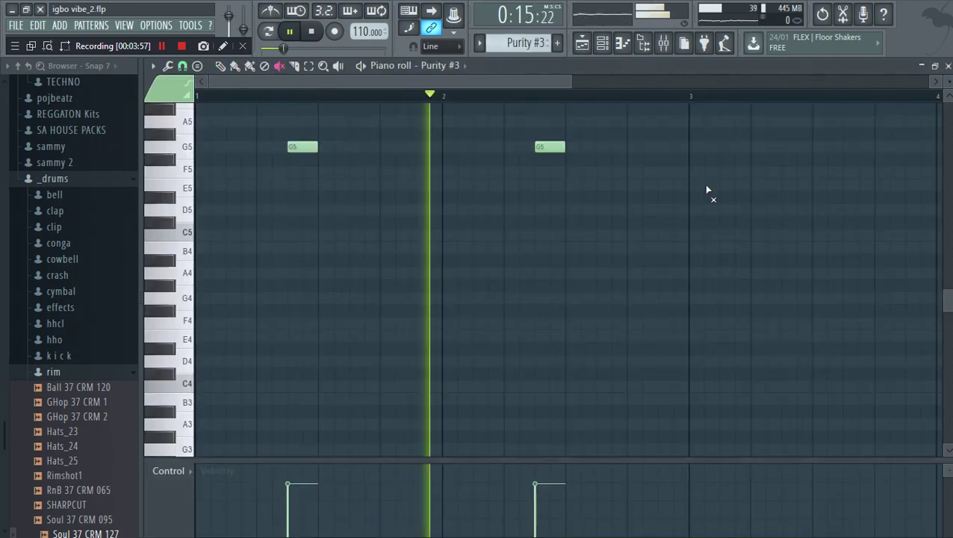
scroll(706, 188, up, 3)
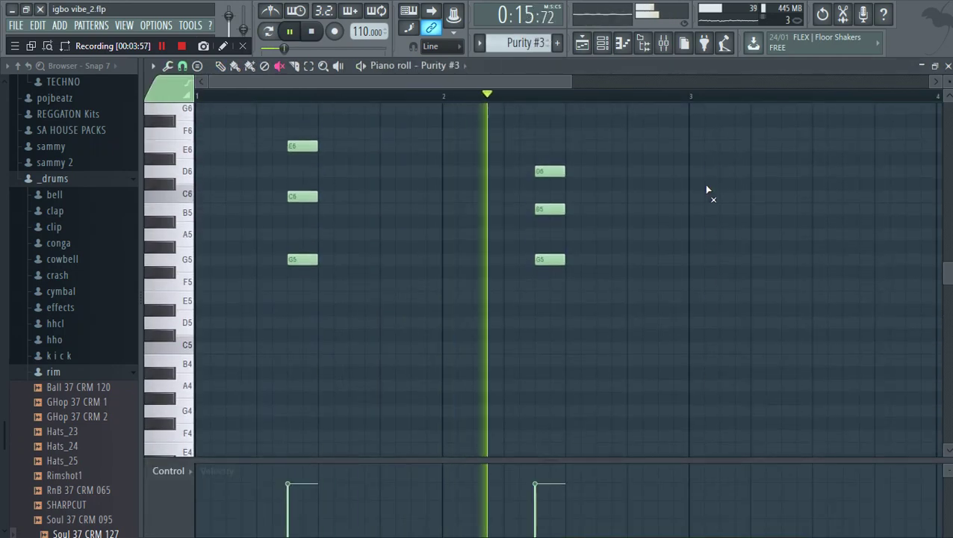
click(602, 45)
click(254, 263)
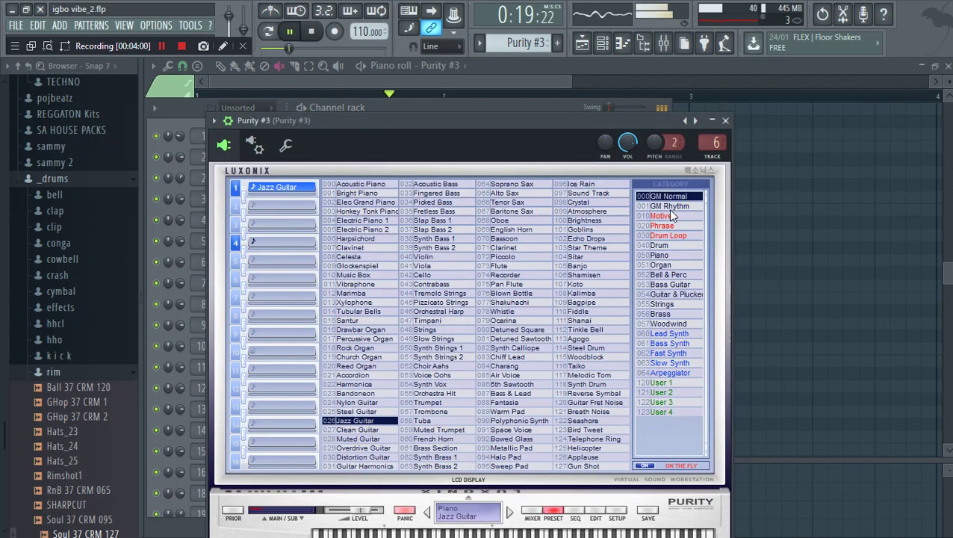
click(724, 121)
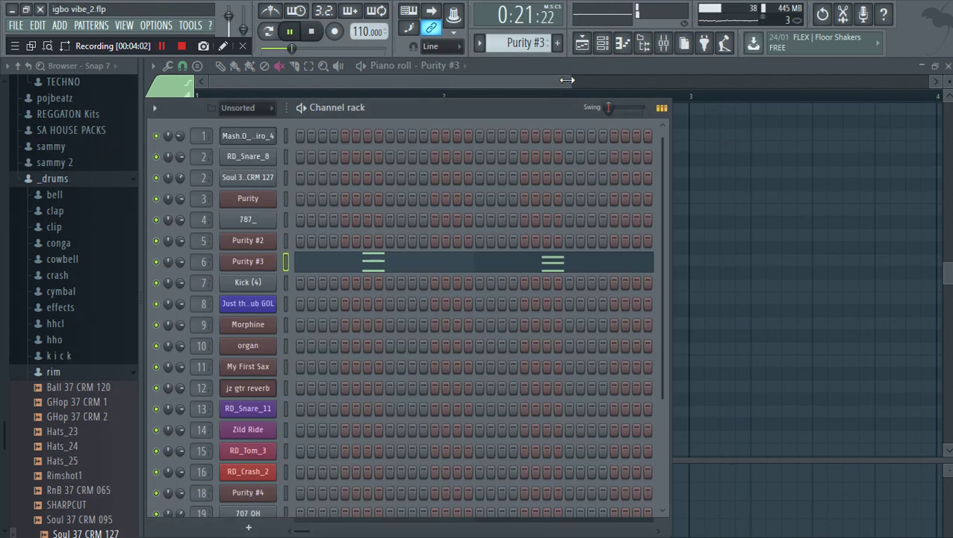
click(581, 43)
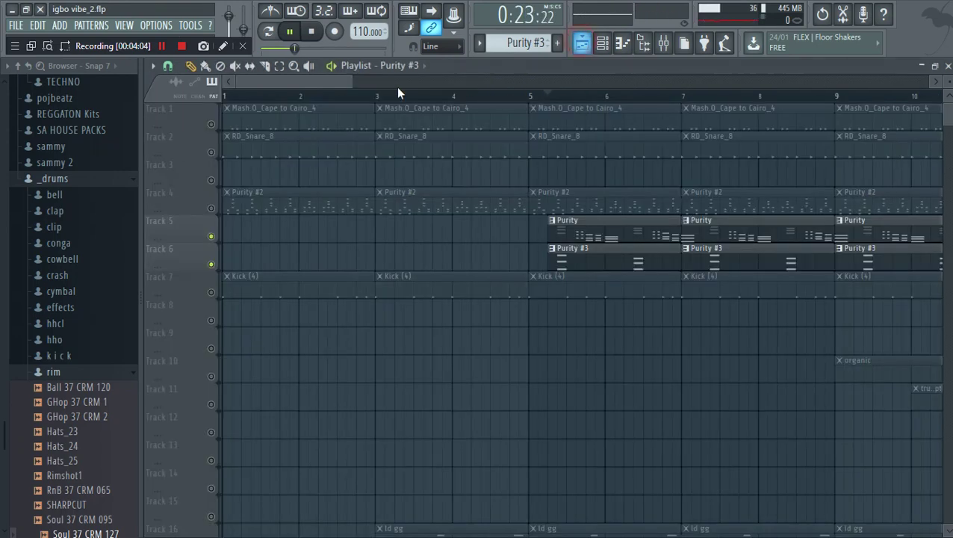
Play the bass pattern in pattern mode and examine the Just the Sub GOL notes along the piano roll
click(479, 43)
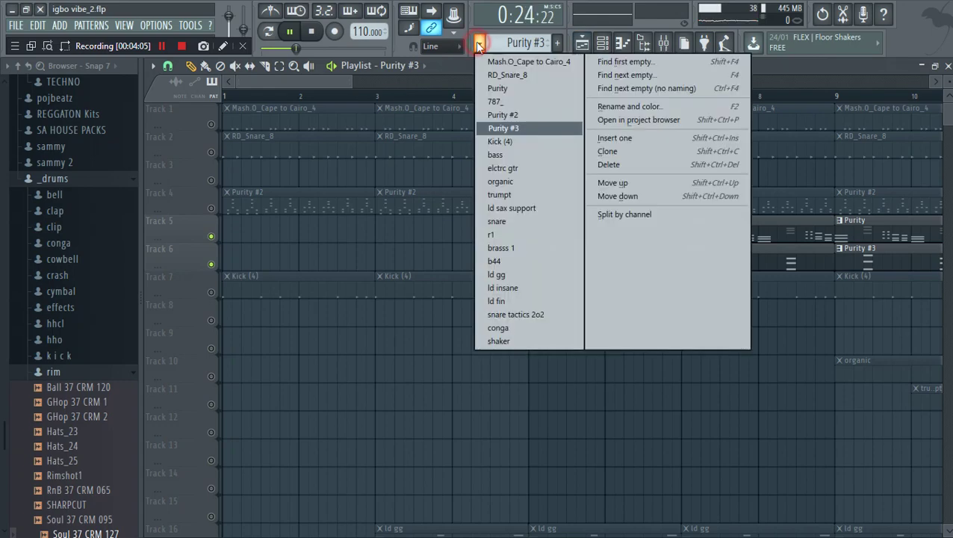
click(509, 153)
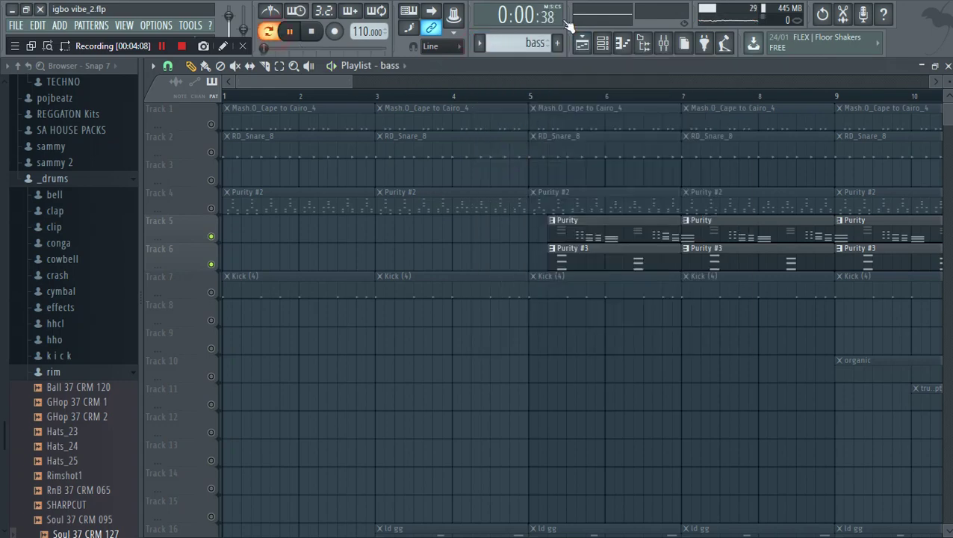
click(601, 44)
click(443, 319)
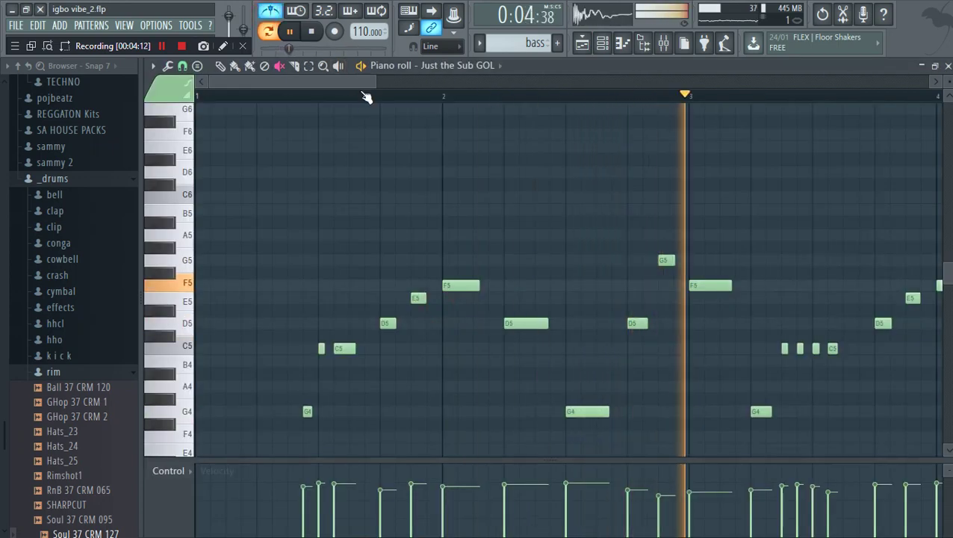
drag(357, 81, 482, 77)
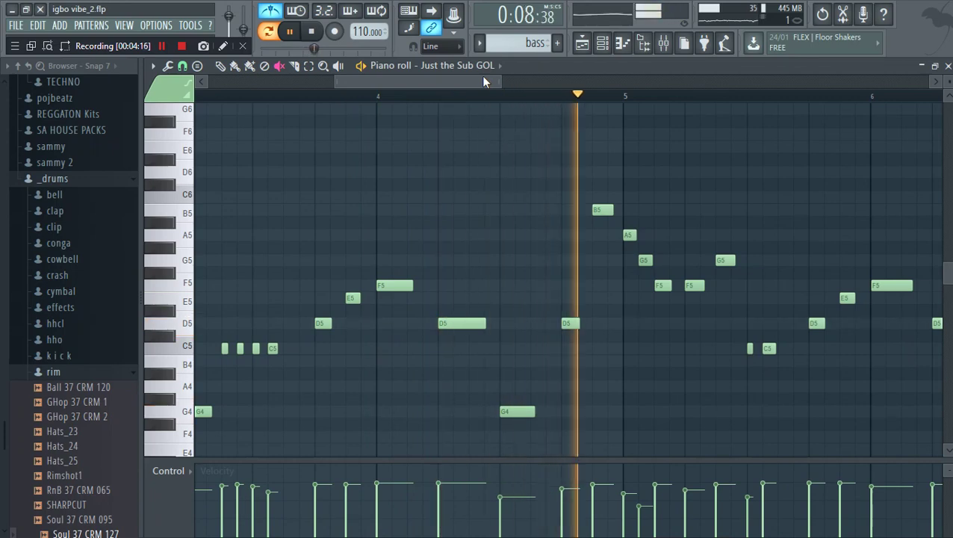
drag(479, 77, 557, 82)
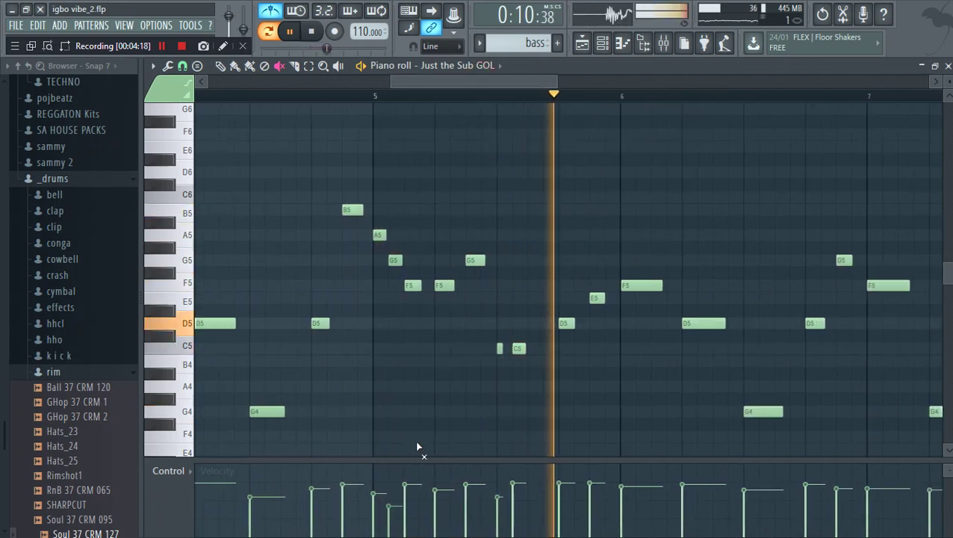
Even out the velocities of the Just the Sub GOL bass line by raising its quieter notes around bars 4 and 5
click(391, 498)
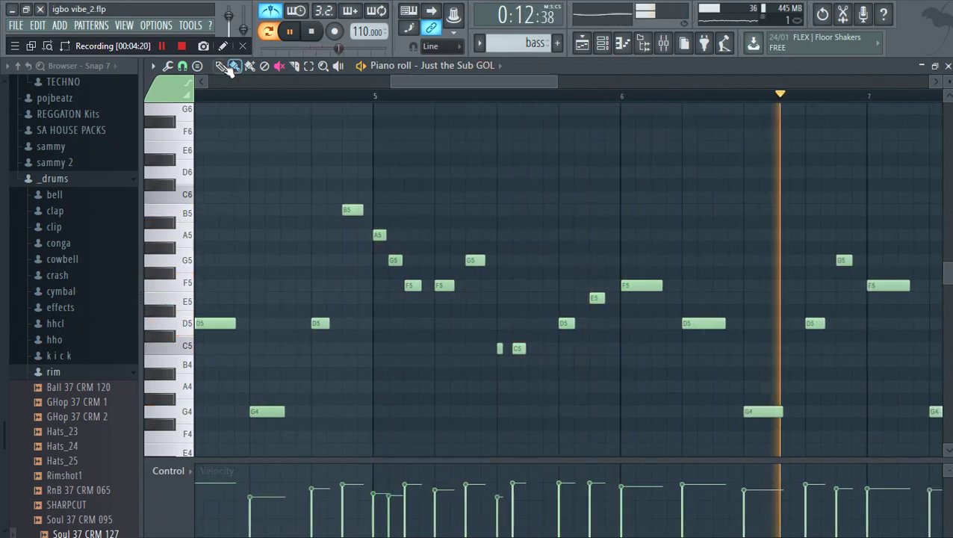
click(500, 487)
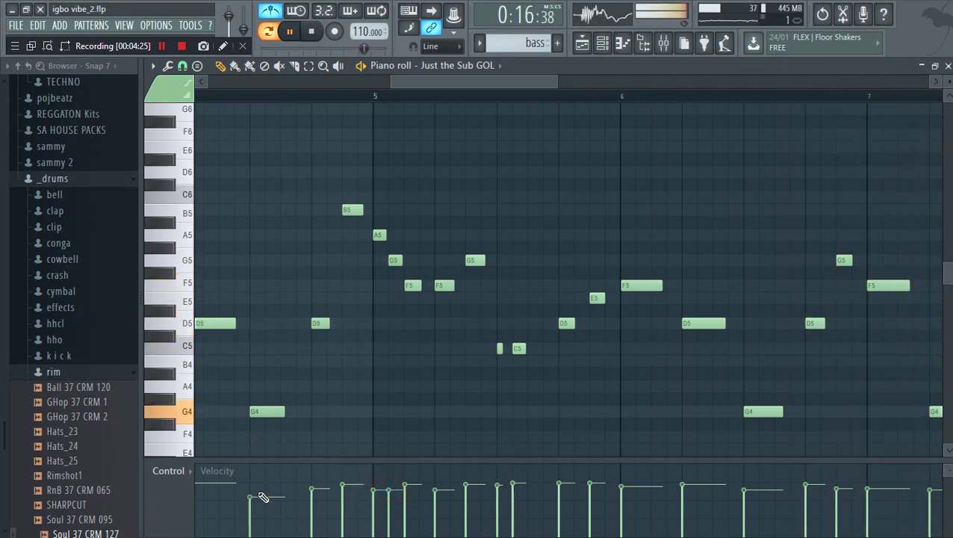
drag(460, 84, 610, 92)
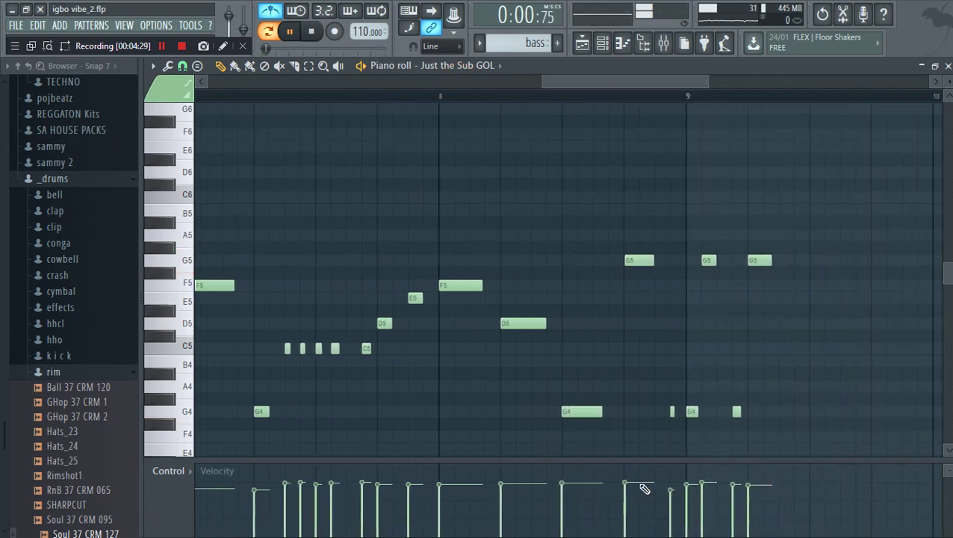
drag(564, 89, 288, 84)
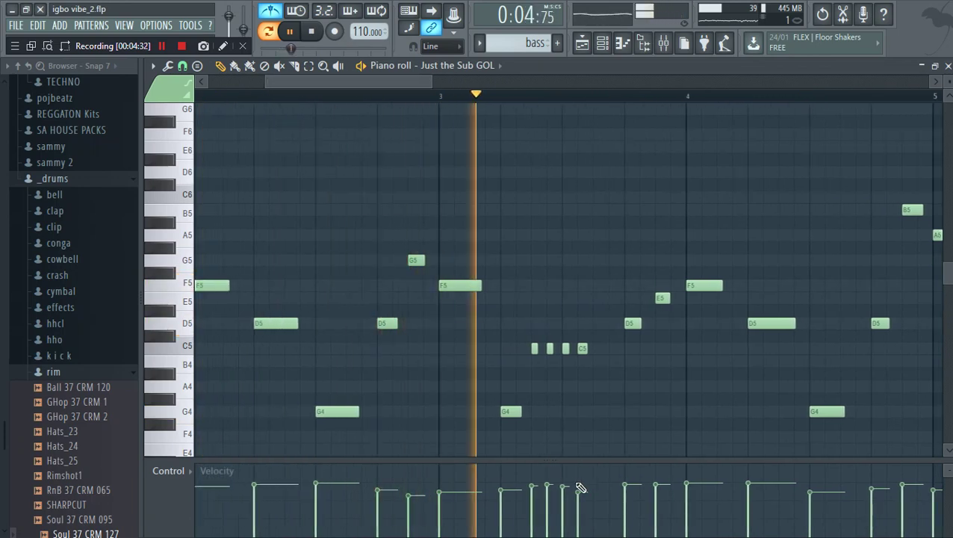
drag(394, 80, 488, 79)
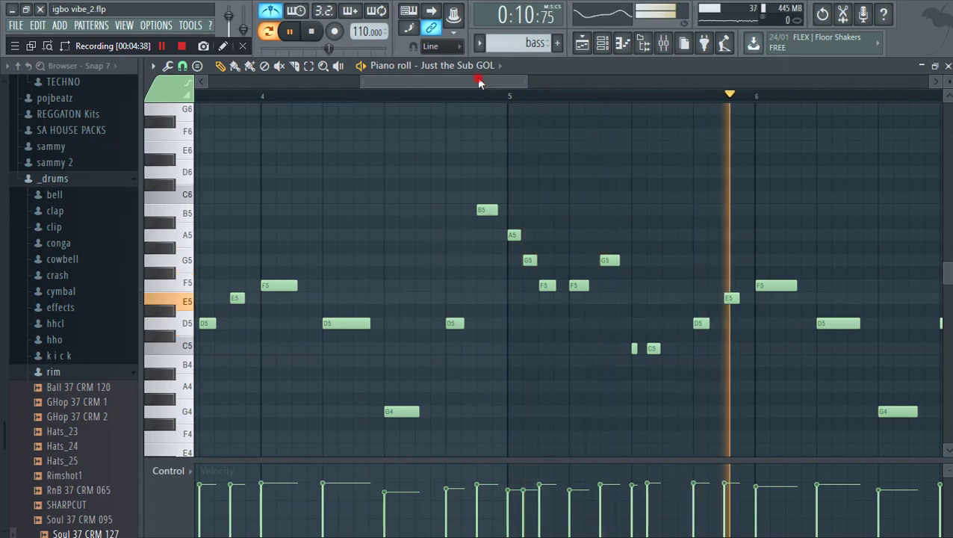
drag(480, 81, 536, 77)
Switch to the elctrc gtr pattern and examine the Morphine instrument that plays it
click(479, 43)
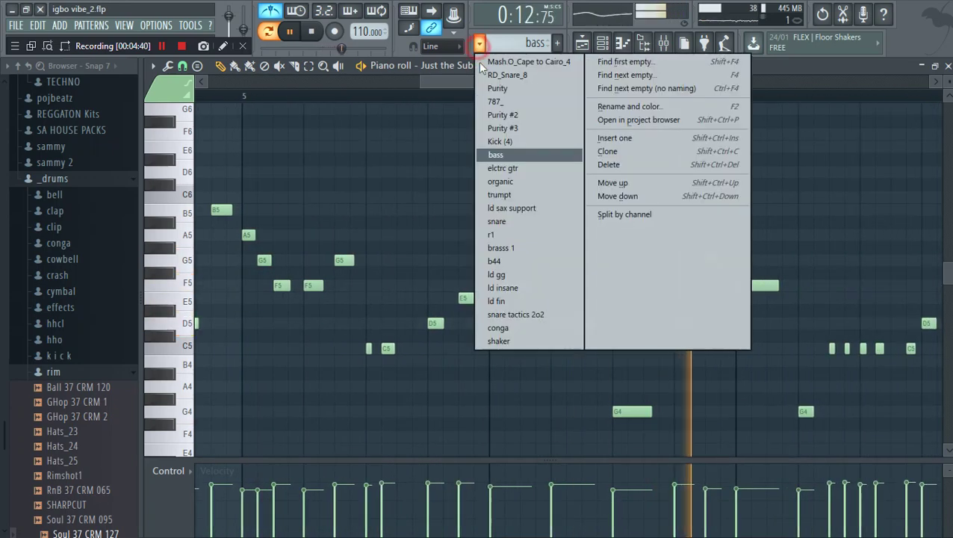
click(512, 168)
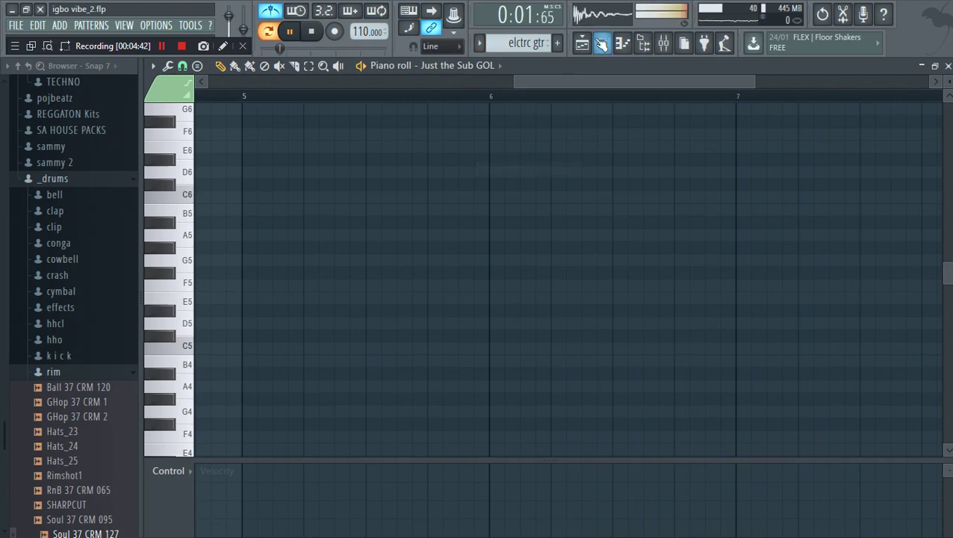
click(601, 43)
click(250, 326)
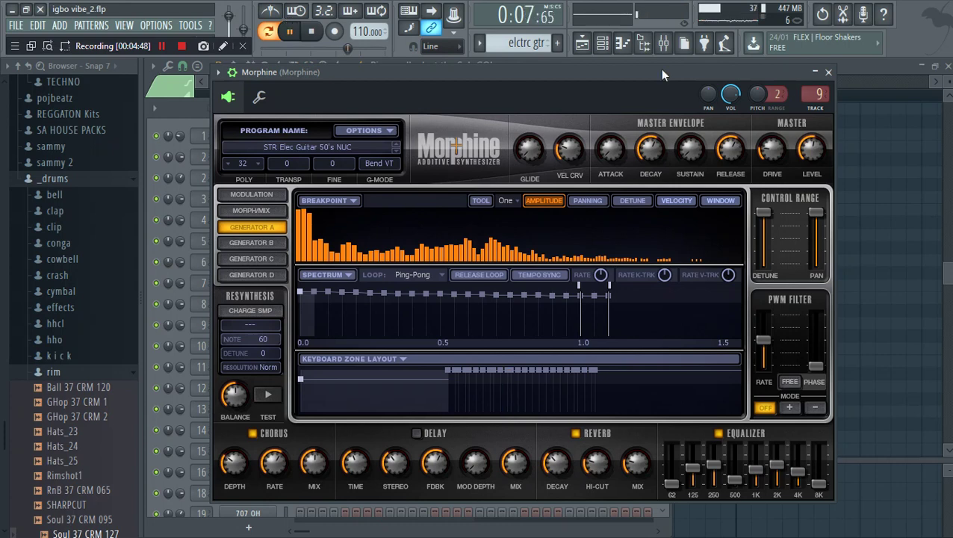
click(829, 72)
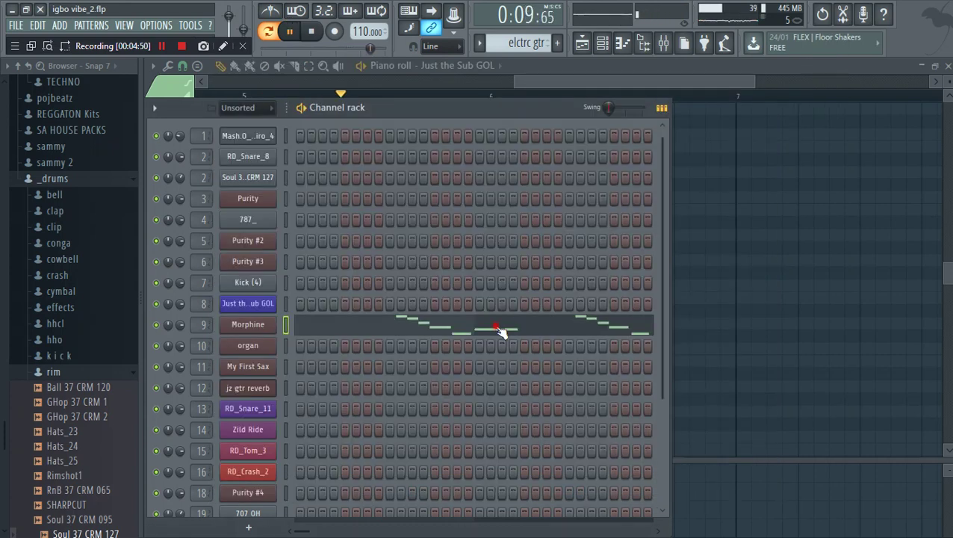
Examine the Morphine notes in the piano roll and even out the velocities of the last phrase running into bar 5
click(500, 332)
drag(572, 81, 448, 98)
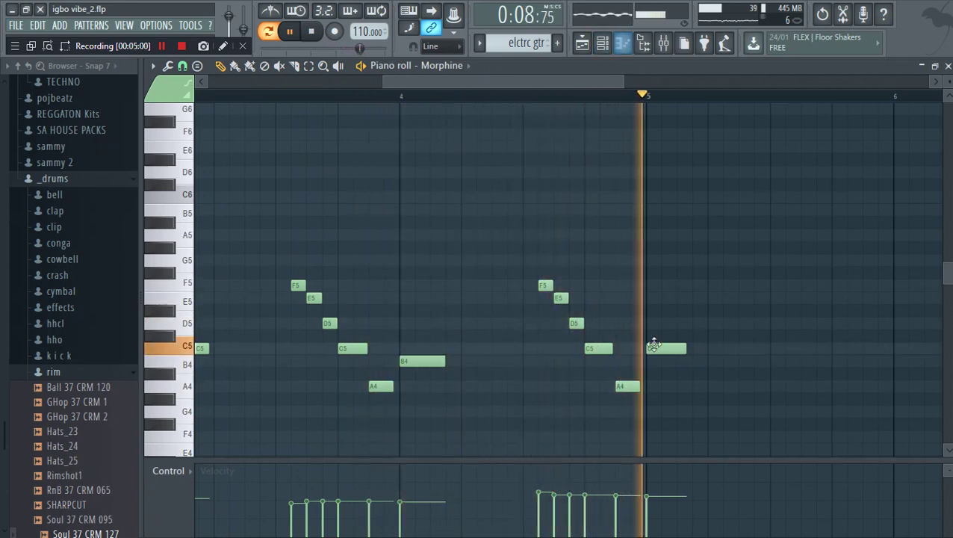
drag(543, 504, 654, 505)
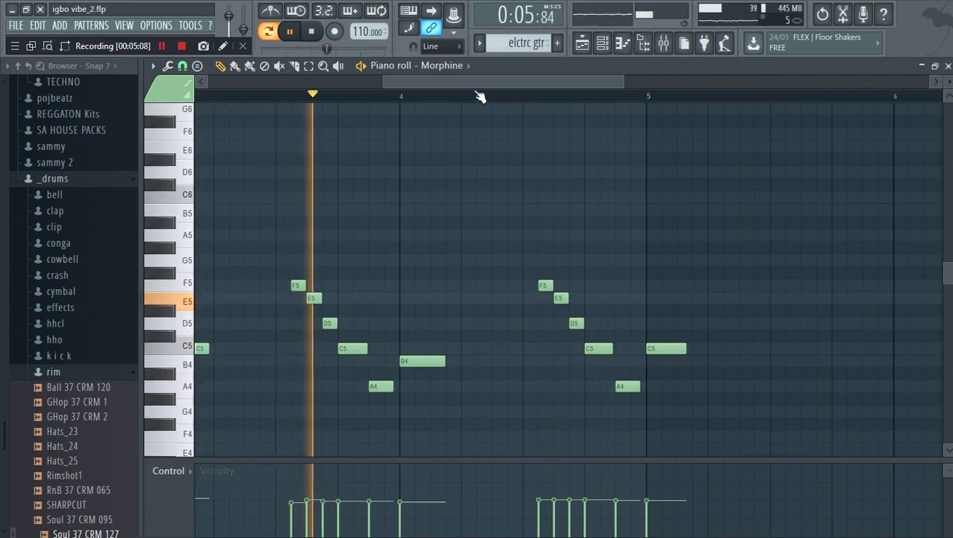
drag(476, 83, 345, 84)
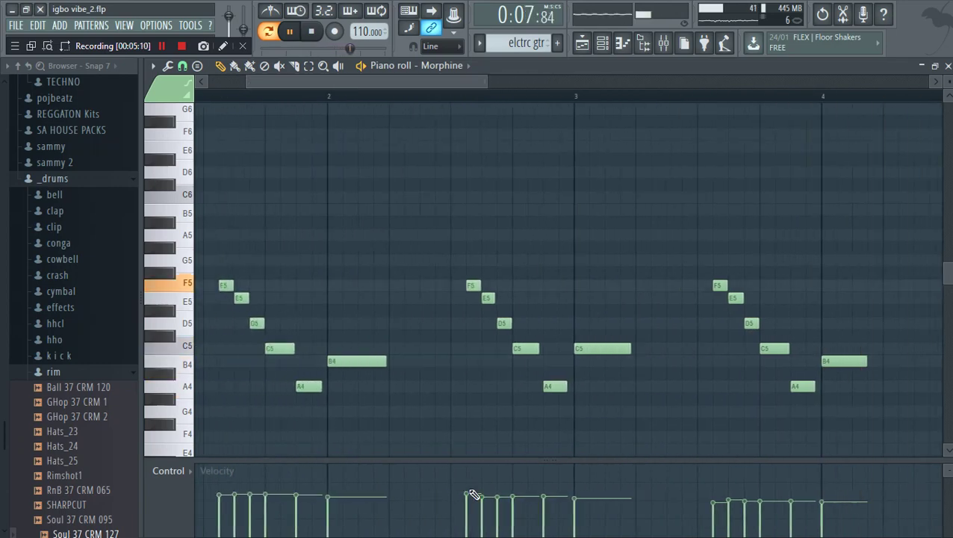
Switch to the organic pattern and mute its Just the Sub GOL channel
click(480, 44)
click(514, 181)
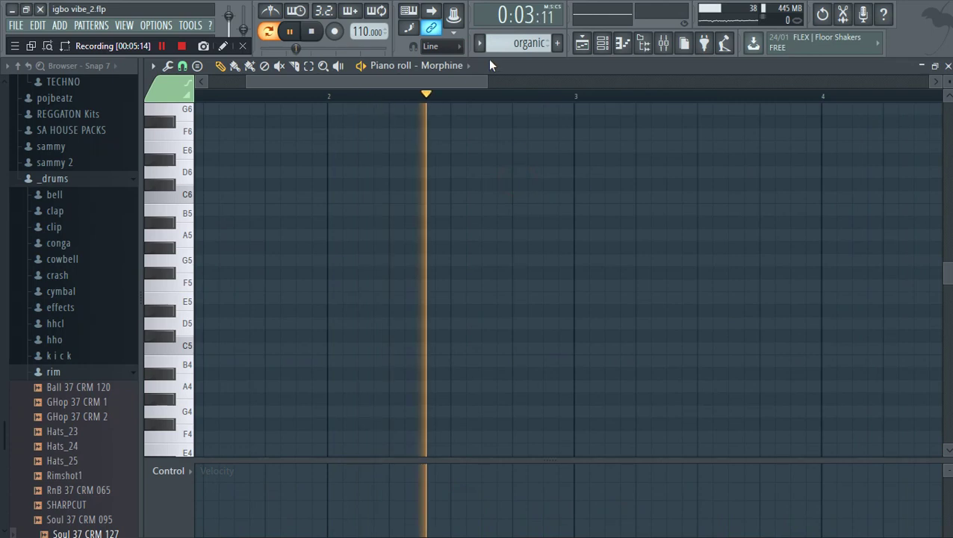
click(605, 43)
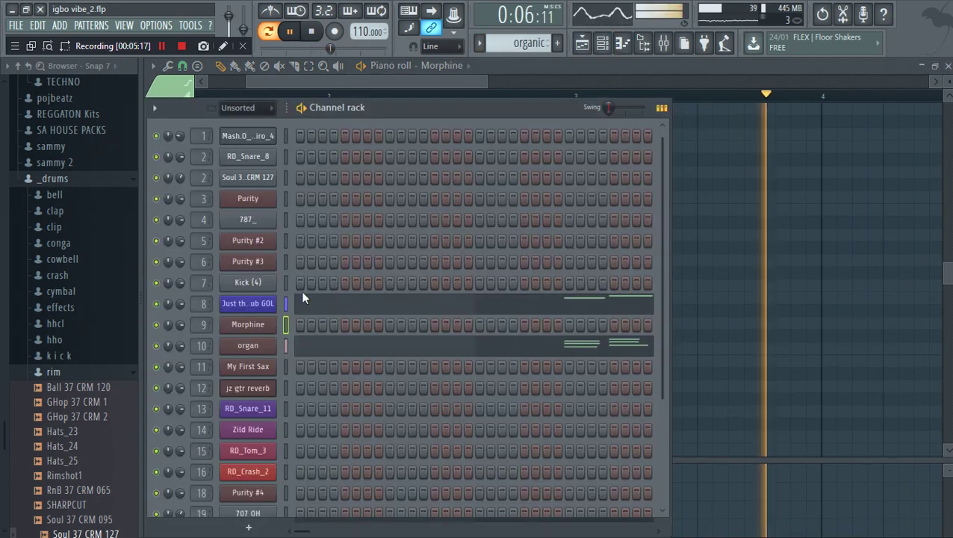
click(157, 304)
Examine the preset in the organ channel's instrument window and its chord notes in the piano roll
click(261, 347)
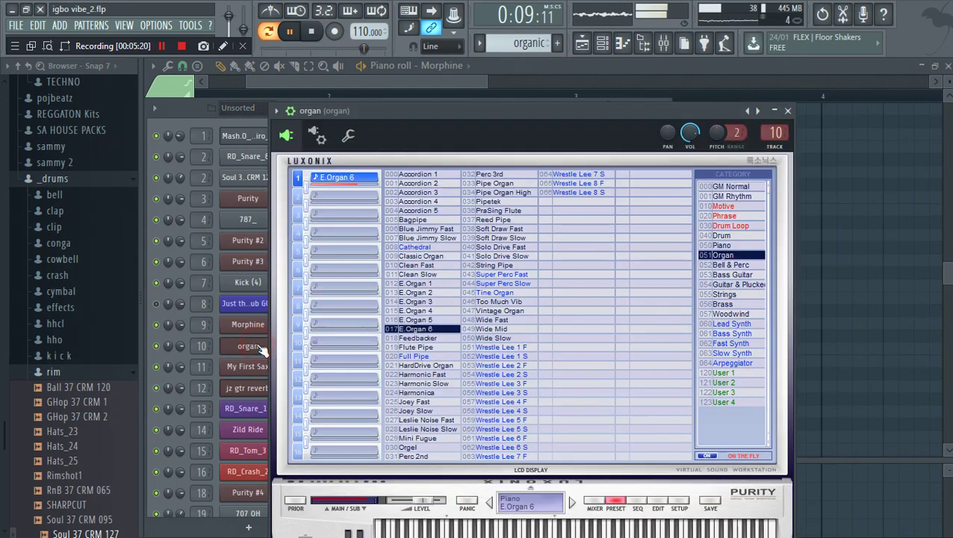
click(788, 111)
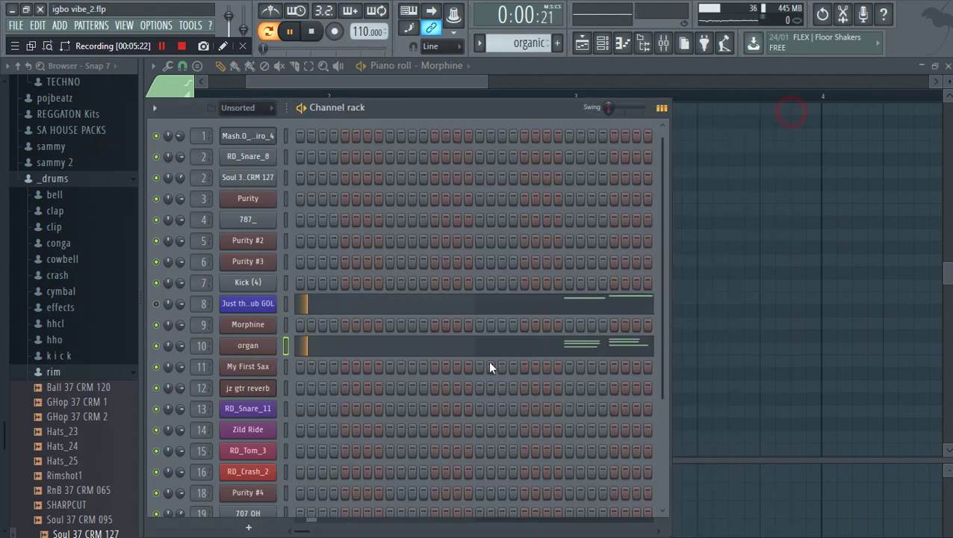
click(485, 347)
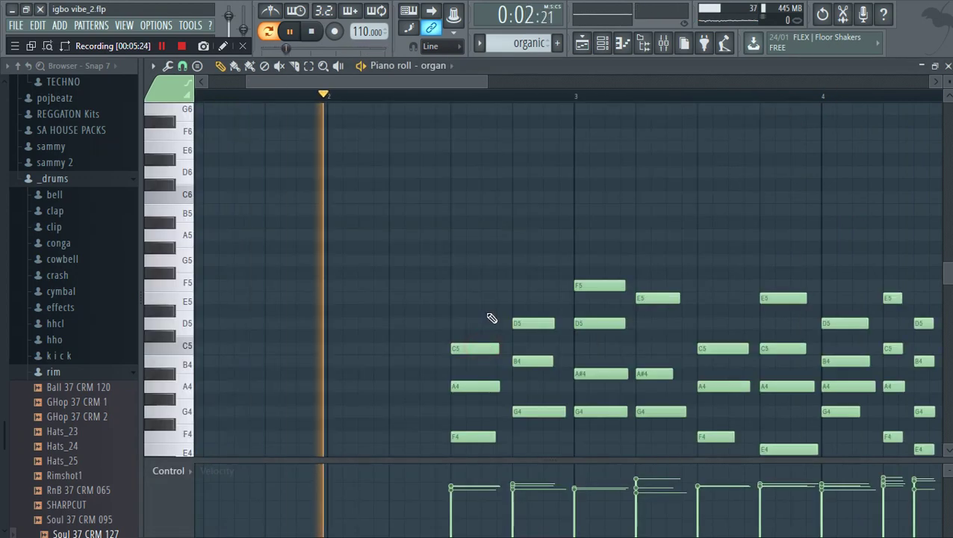
scroll(486, 312, down, 3)
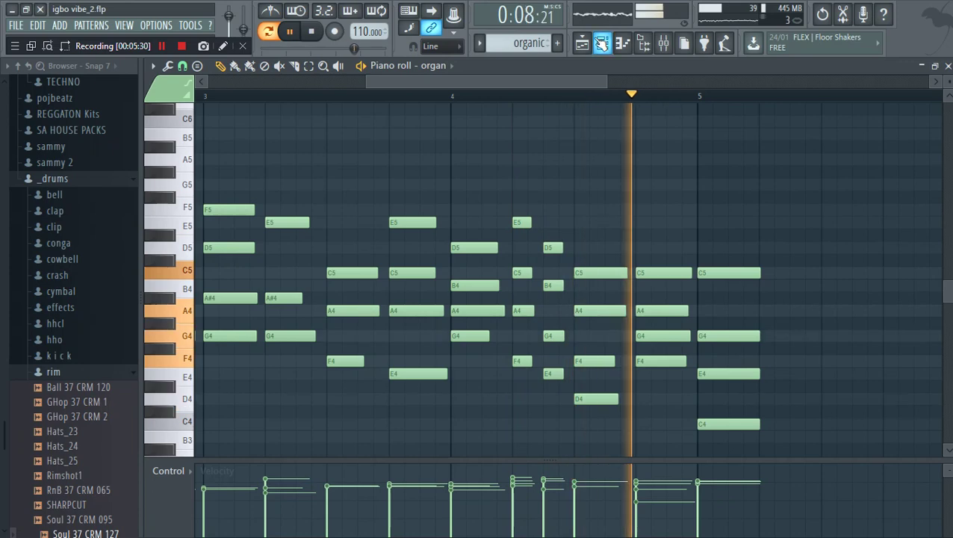
Unmute Just the Sub GOL, examine its bass notes in the organic pattern, and return to the playlist with playback stopped
key(F6)
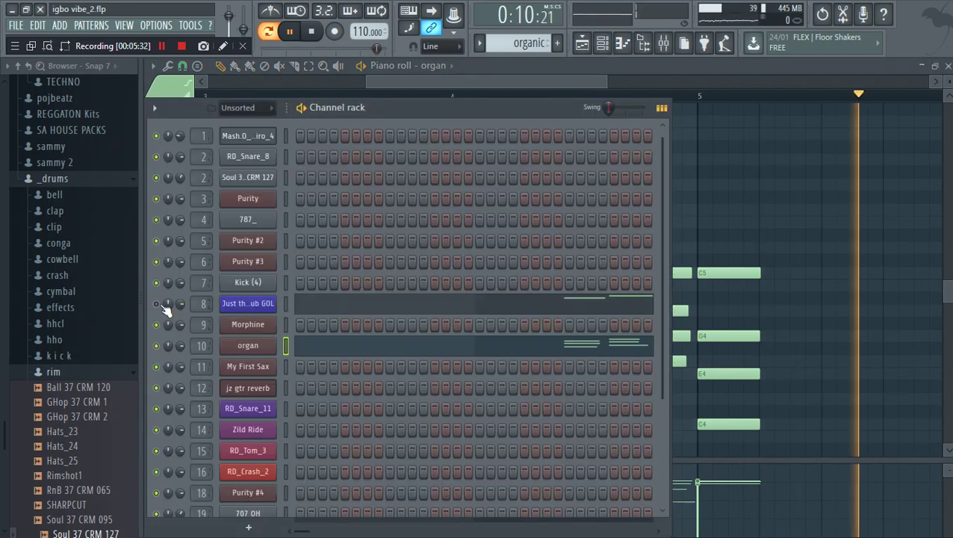
click(390, 307)
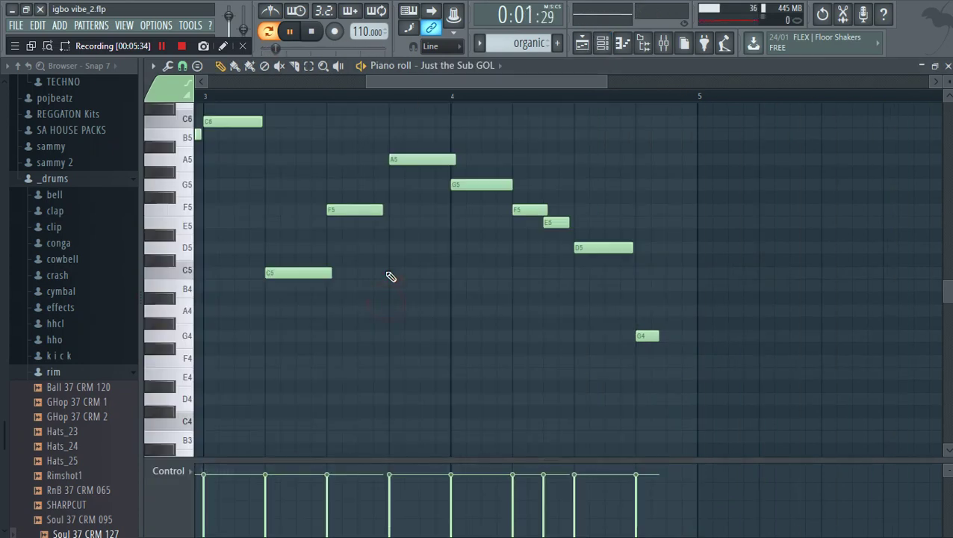
drag(421, 84, 342, 84)
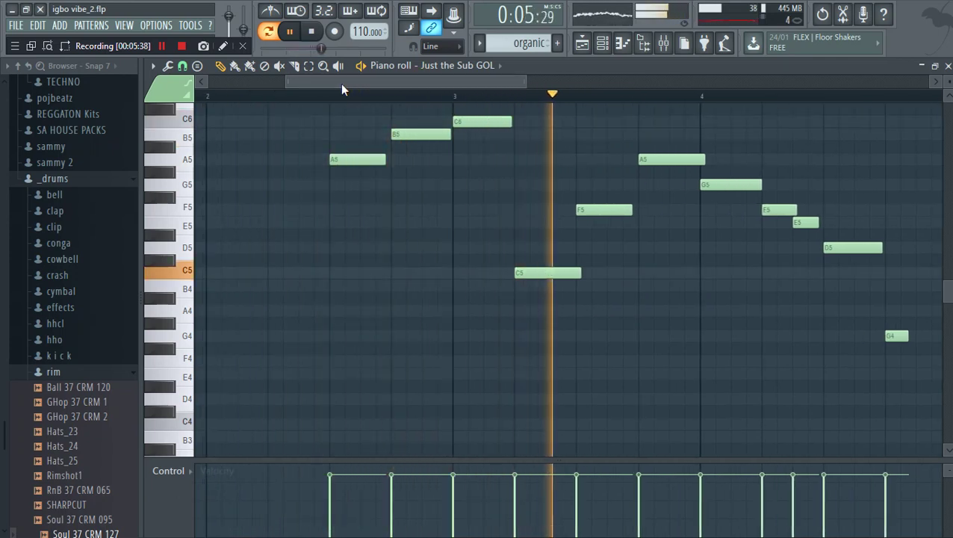
click(342, 84)
drag(340, 86, 414, 81)
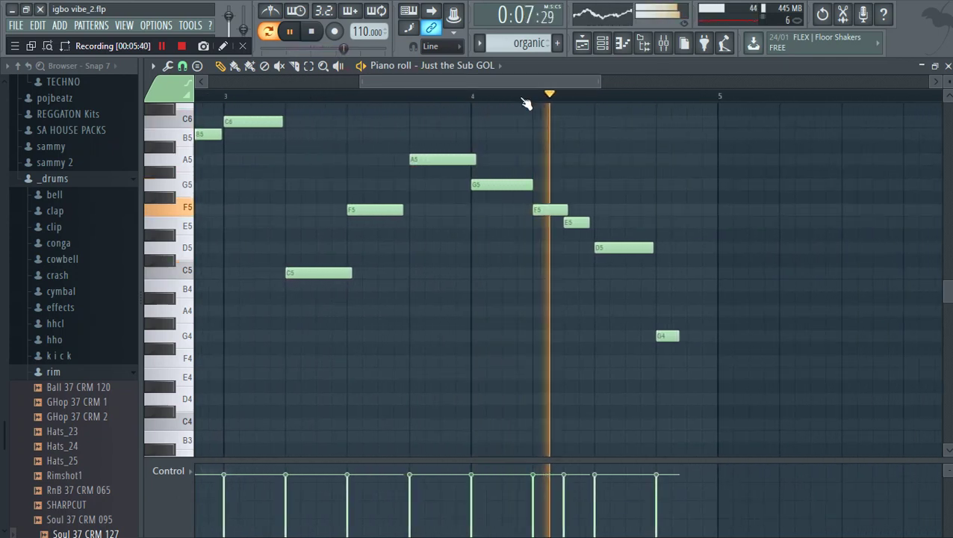
click(582, 43)
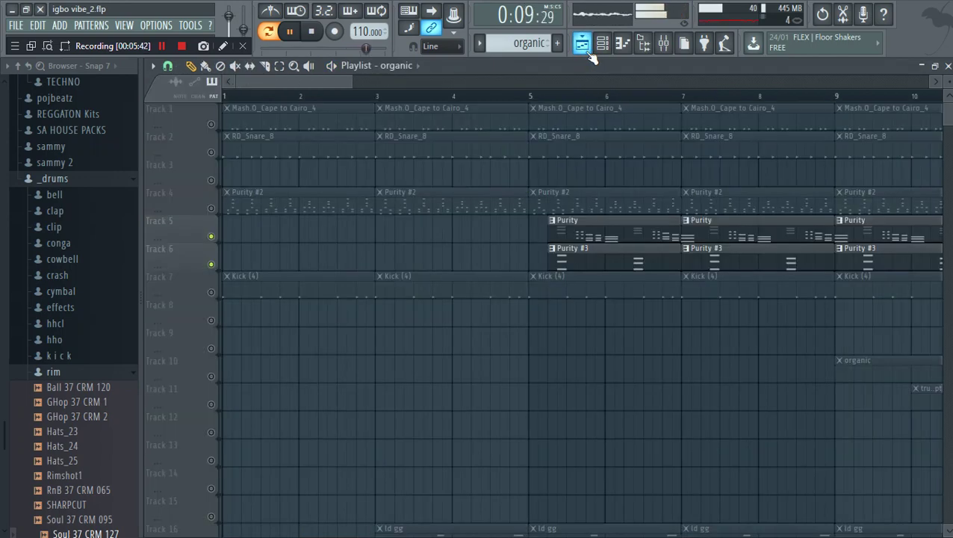
key(space)
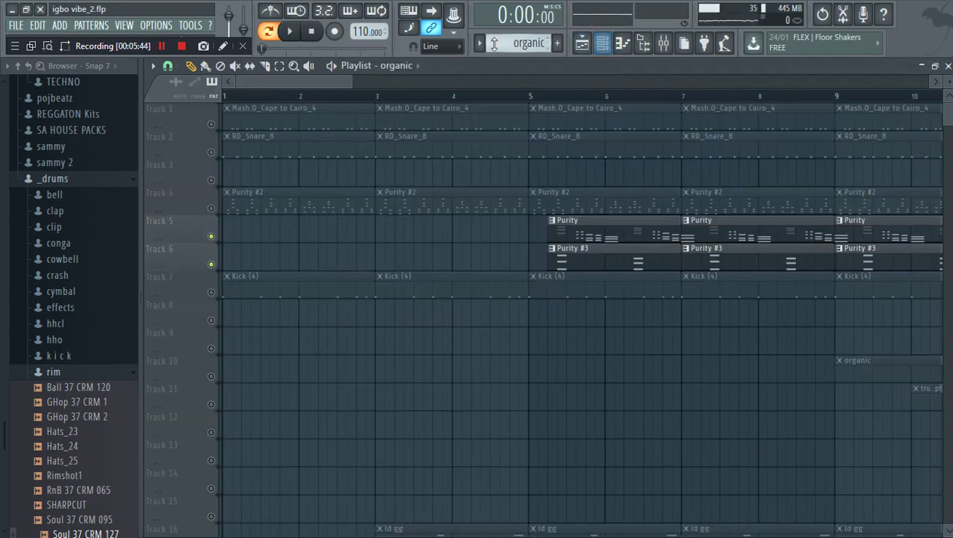
Switch to the trumpt pattern and play its My First Sax notes in the piano roll from bar 2
click(485, 44)
click(513, 194)
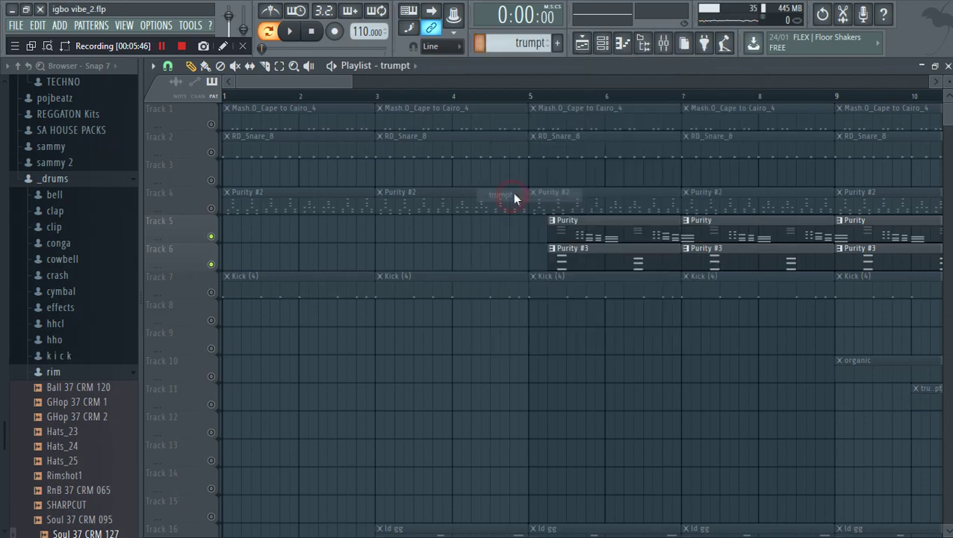
click(602, 44)
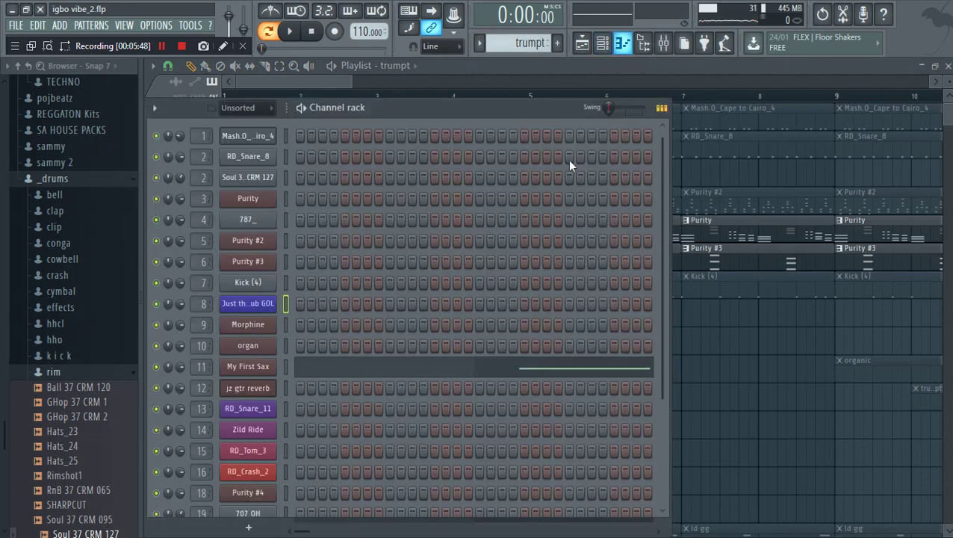
click(539, 367)
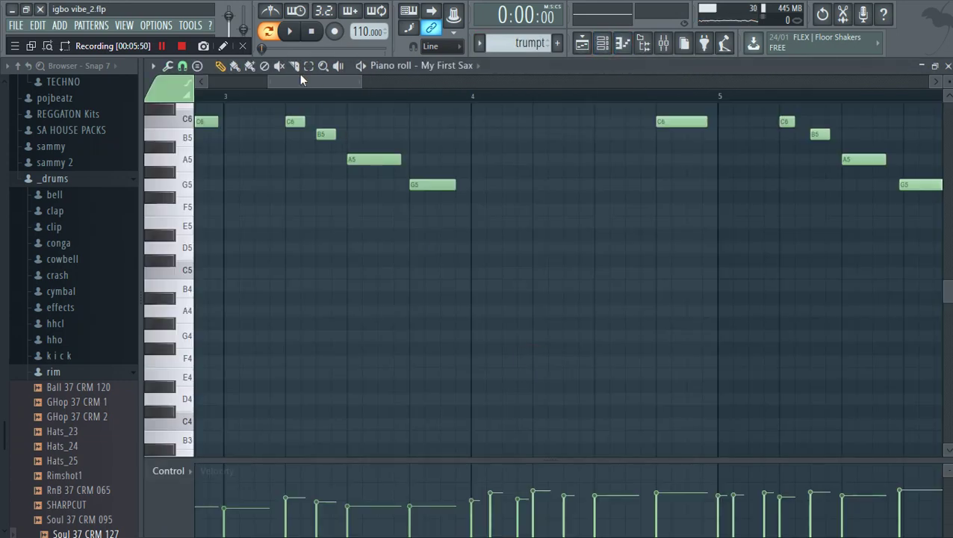
drag(294, 80, 256, 83)
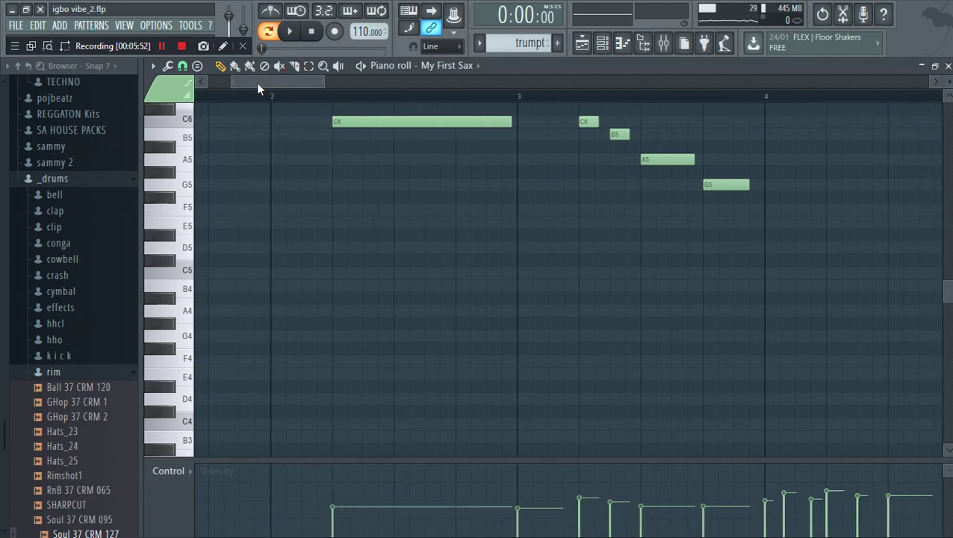
click(310, 95)
scroll(312, 99, up, 3)
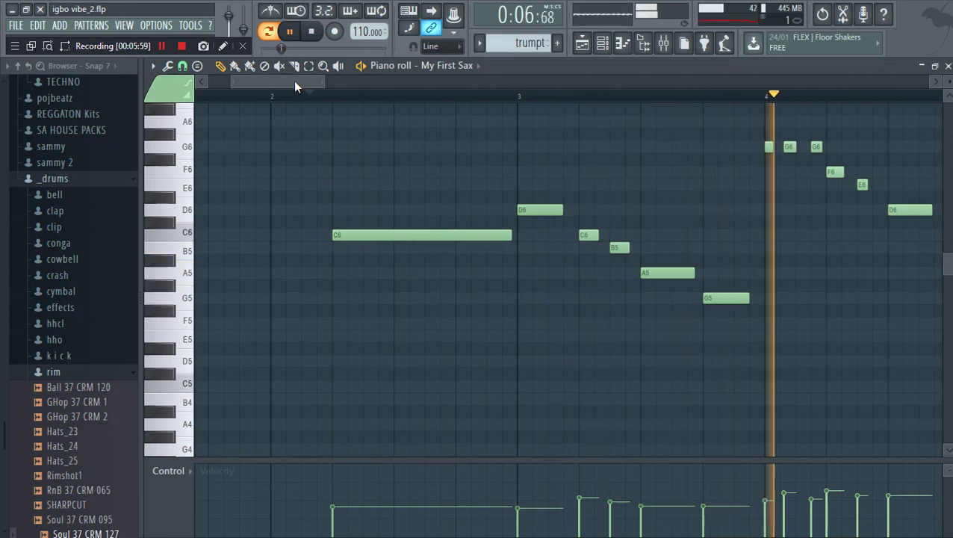
Trim the start of the G5 sax note in bar 5 to the beat and move the A5 note in bar 13 back onto the beat
drag(293, 81, 398, 68)
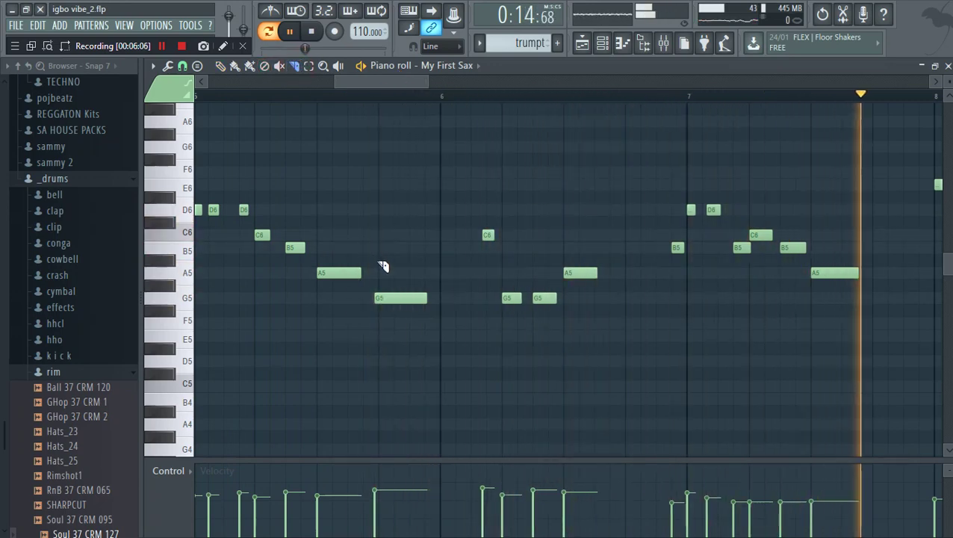
drag(378, 260, 385, 322)
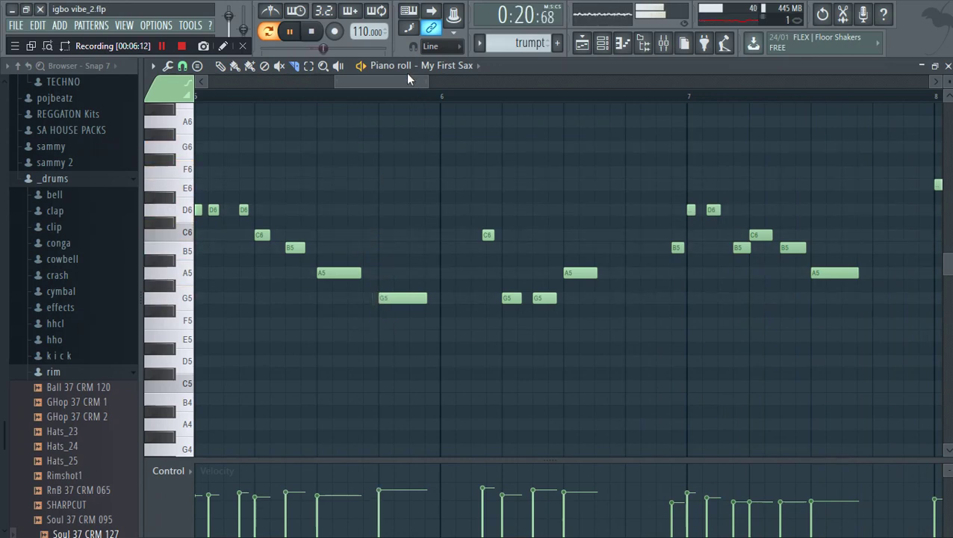
drag(407, 79, 605, 82)
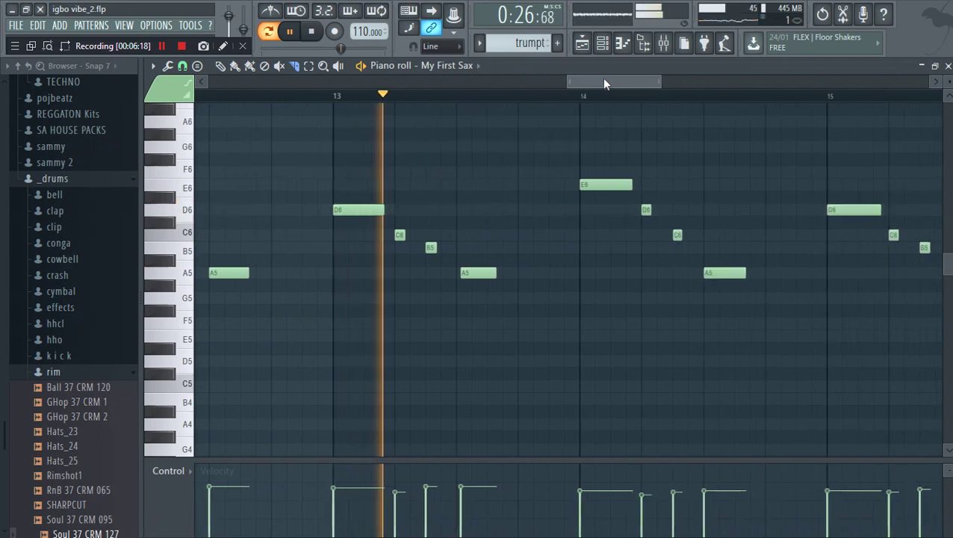
click(484, 274)
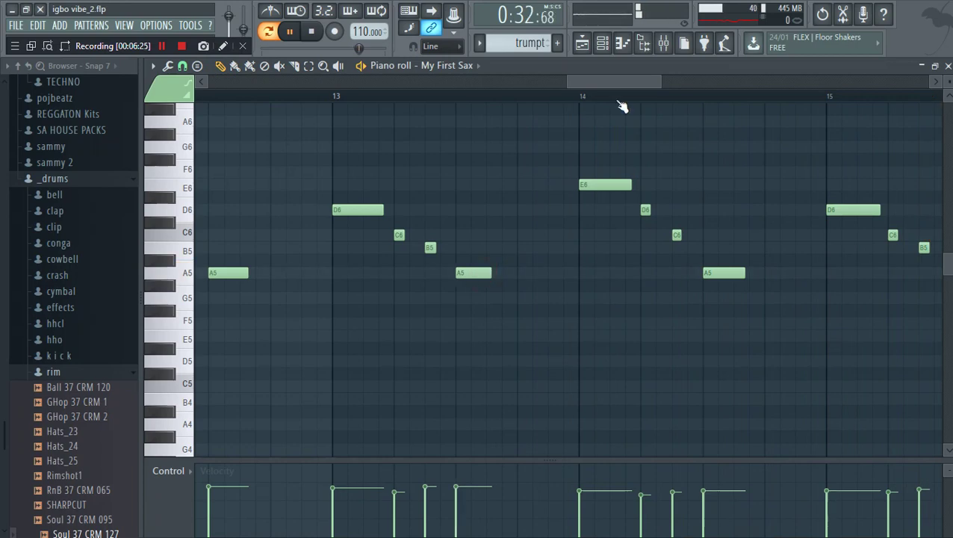
Play through the rest of the My First Sax melody and examine its notes up to bar 19
drag(613, 82, 675, 85)
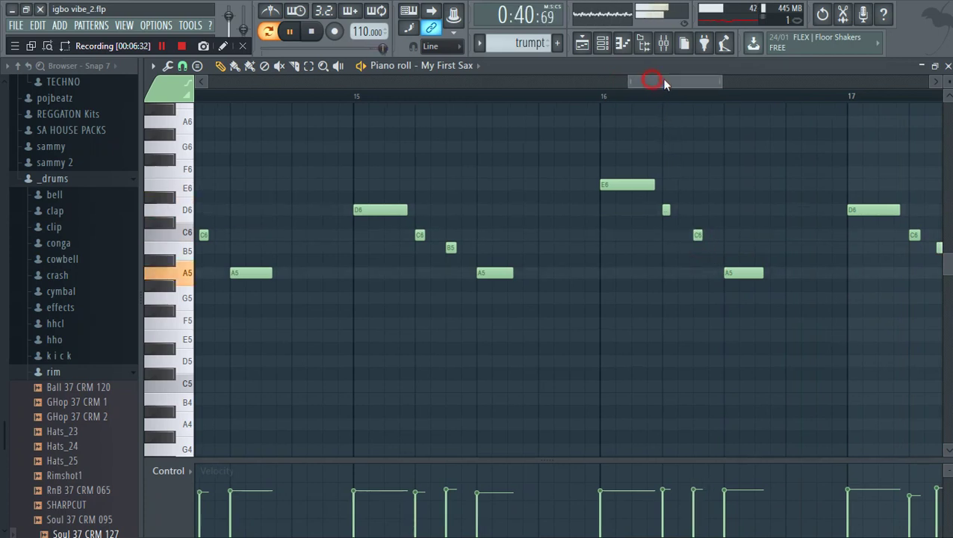
drag(661, 78, 704, 79)
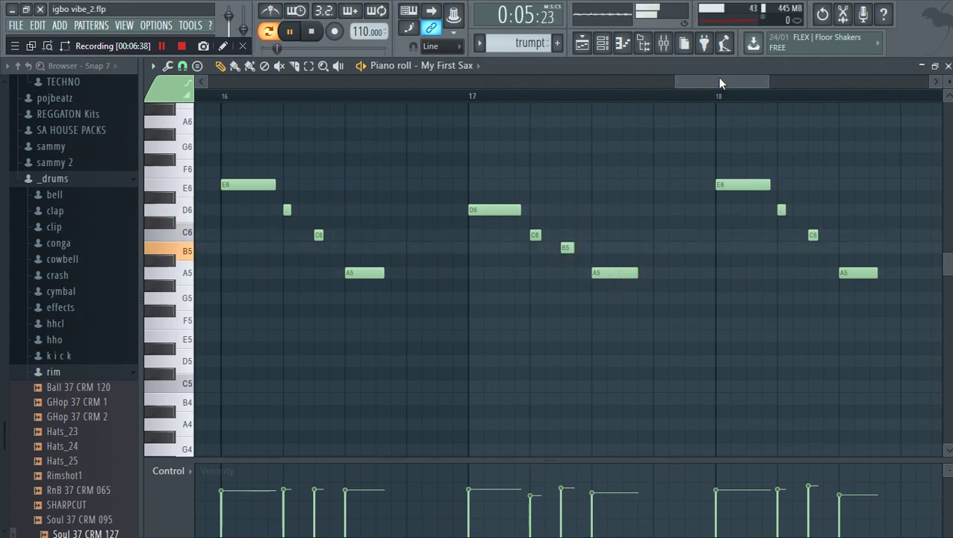
drag(721, 77, 771, 77)
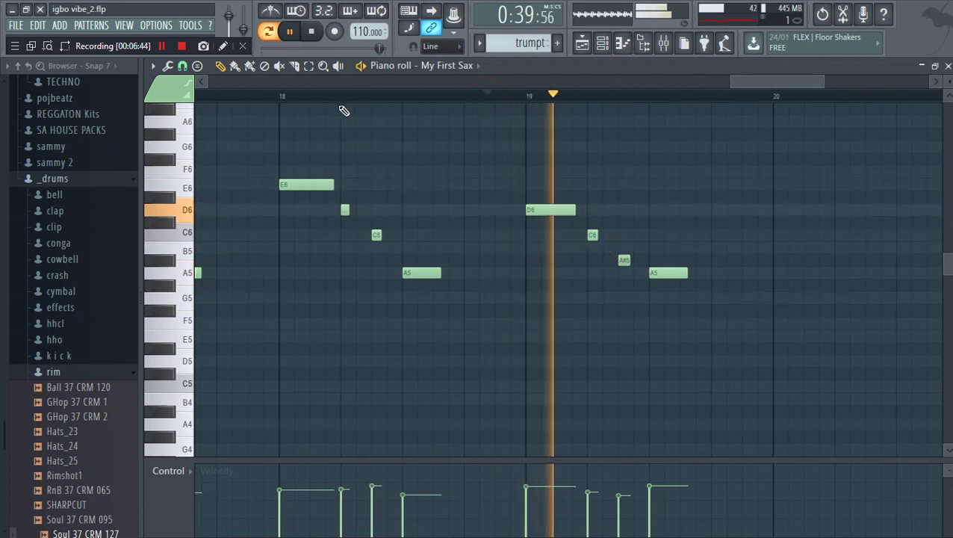
Switch to the ld sax support pattern and show the jz gtr reverb channel's notes in the piano roll
click(480, 44)
click(510, 208)
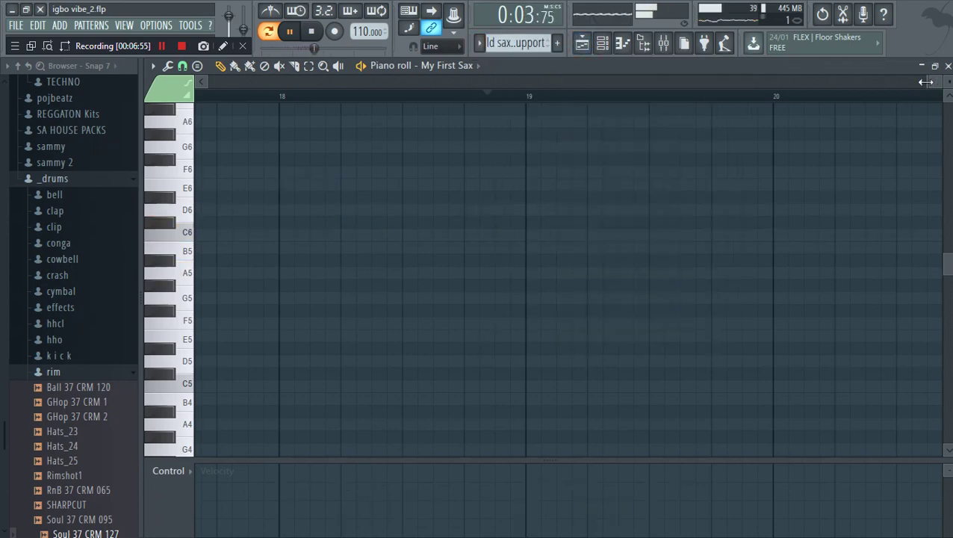
drag(925, 82, 635, 82)
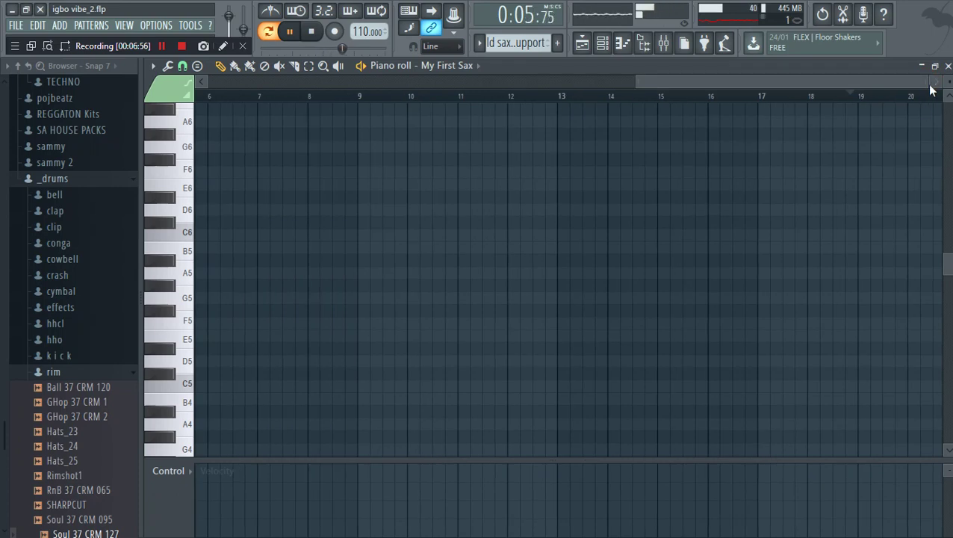
drag(924, 84, 696, 89)
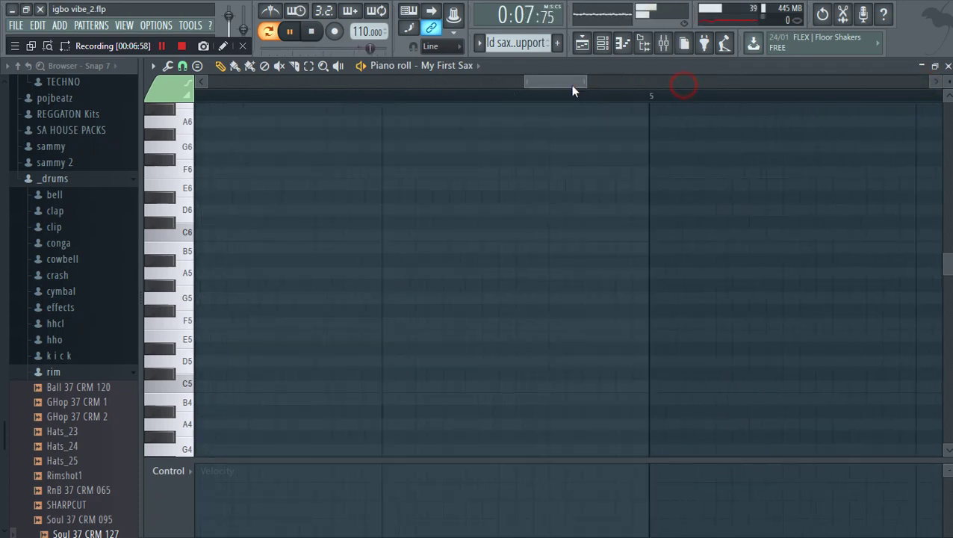
drag(573, 88, 351, 78)
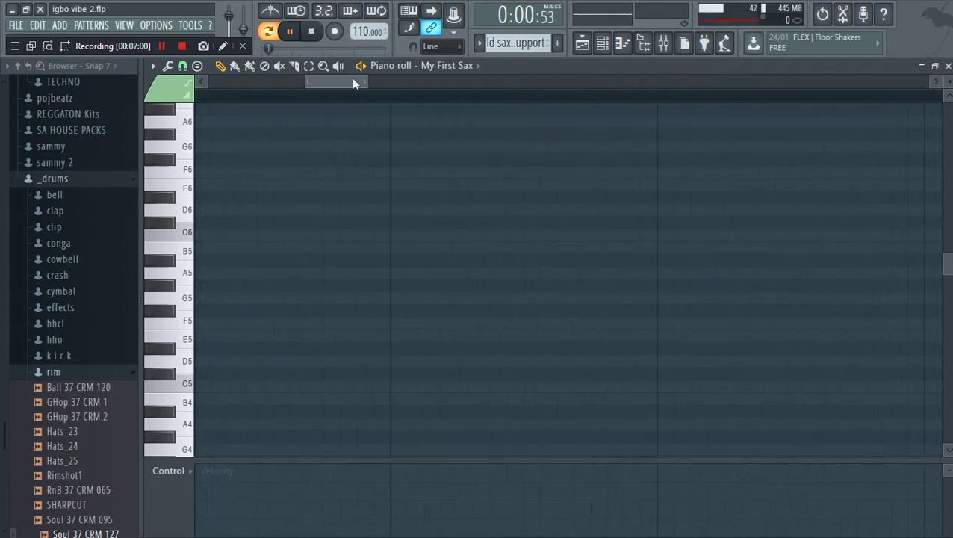
click(441, 66)
click(475, 284)
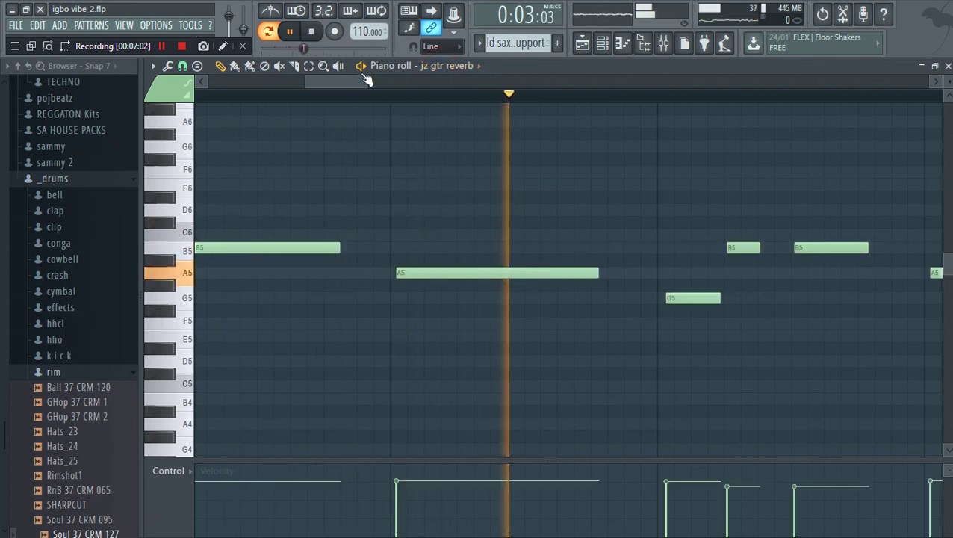
Move the E5 note in bar 3 and the A5 and first G5 notes in bar 2 back onto the beat lines
drag(368, 82, 450, 82)
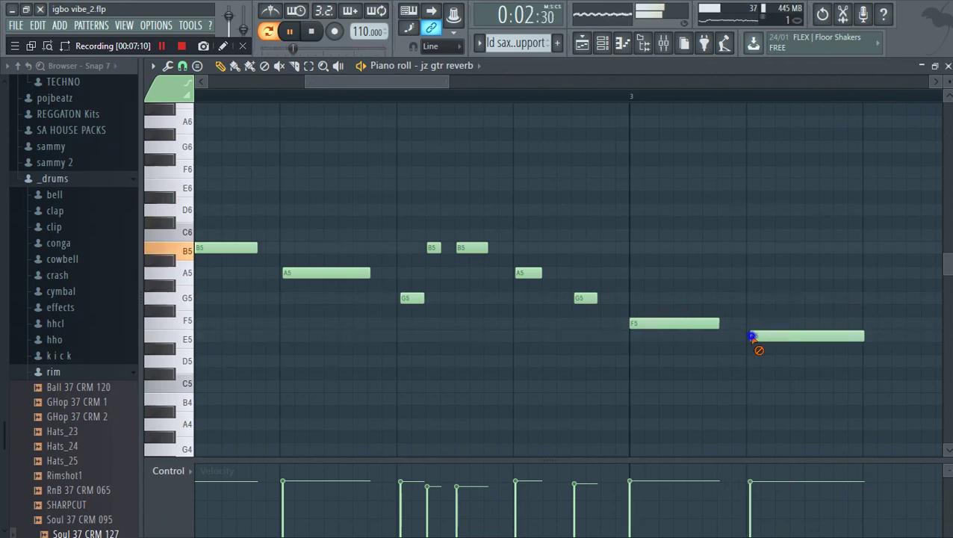
drag(762, 336, 760, 335)
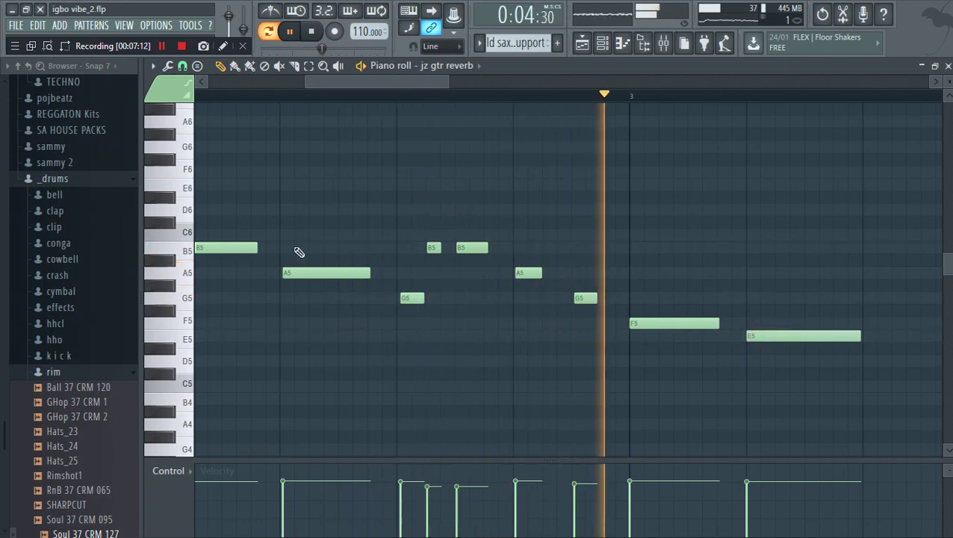
drag(285, 274, 277, 269)
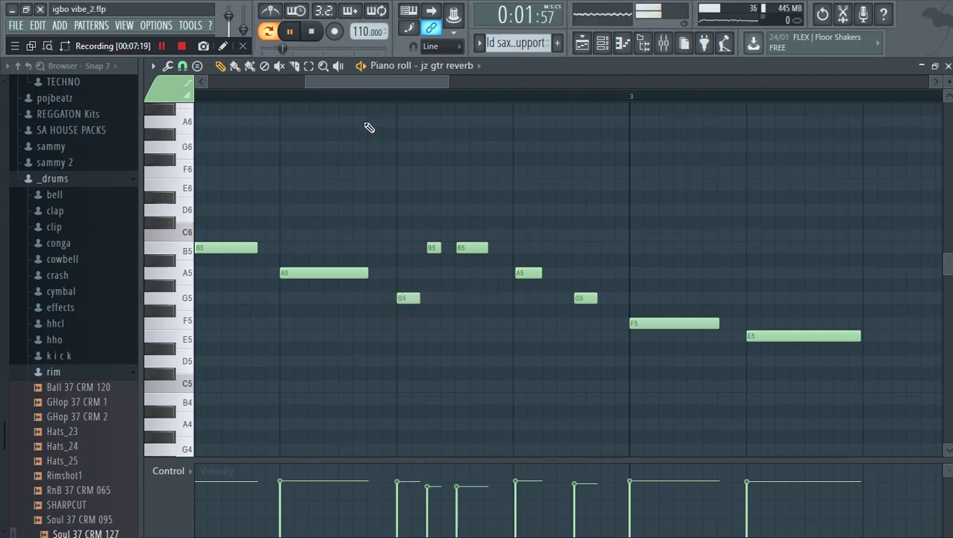
Move the B5 note at the start of bar 2 and the first C6 note in bar 1 back onto the beat lines
drag(362, 82, 312, 81)
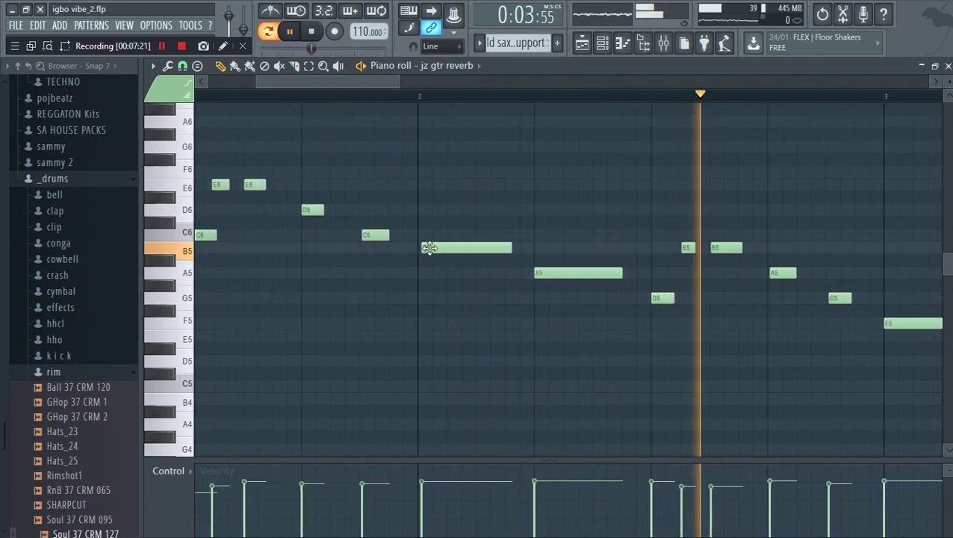
drag(429, 247, 421, 248)
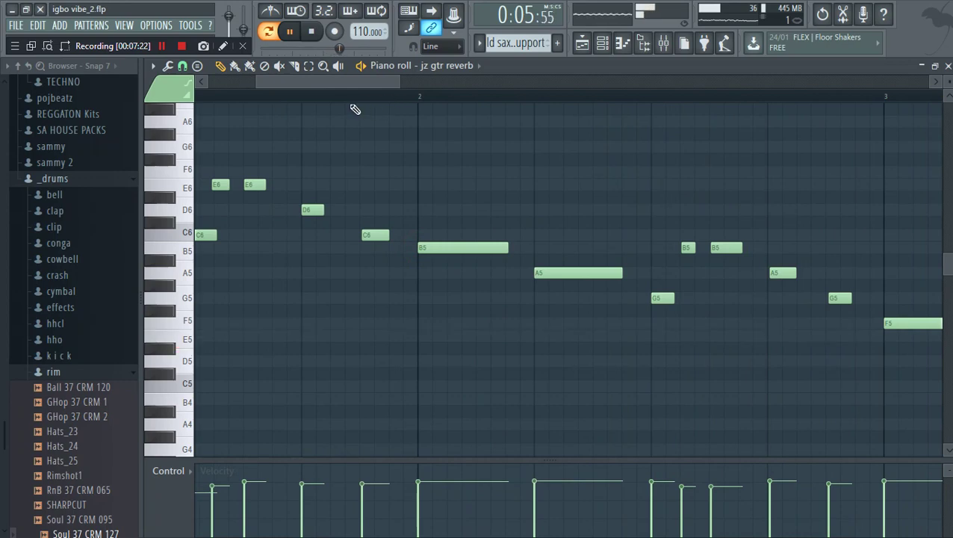
drag(368, 82, 324, 83)
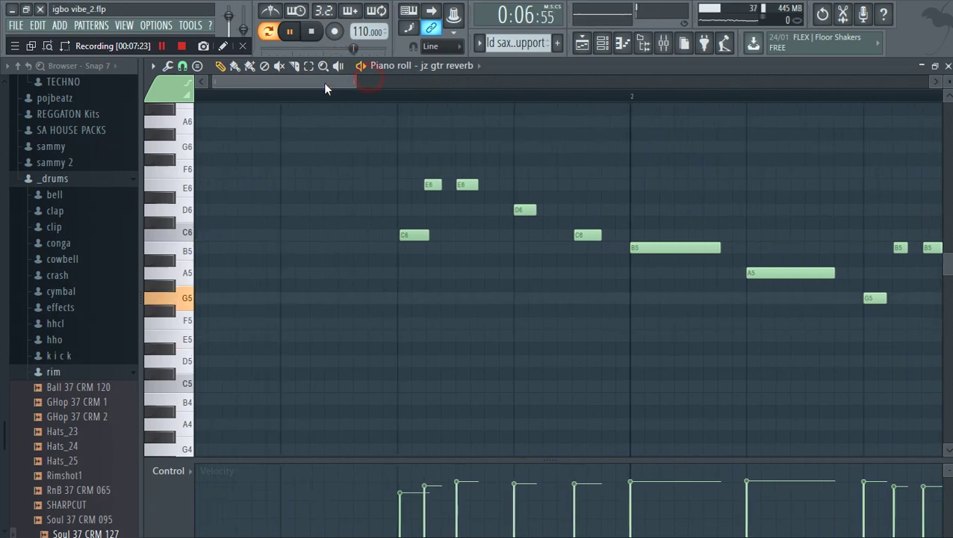
click(416, 236)
click(418, 235)
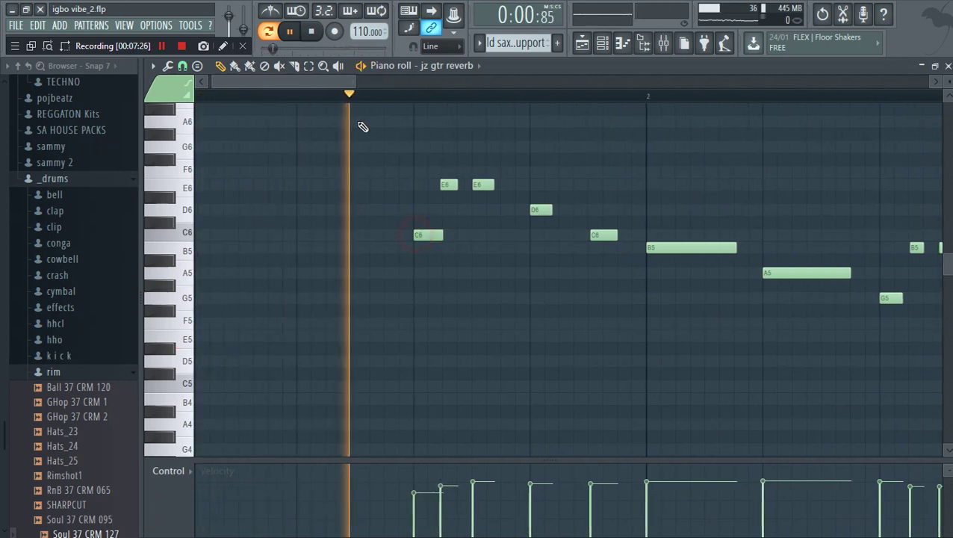
Audition the ld sax support layer in the playlist, soloed at first and together with the trumpt track from just before bar 17
drag(309, 83, 361, 81)
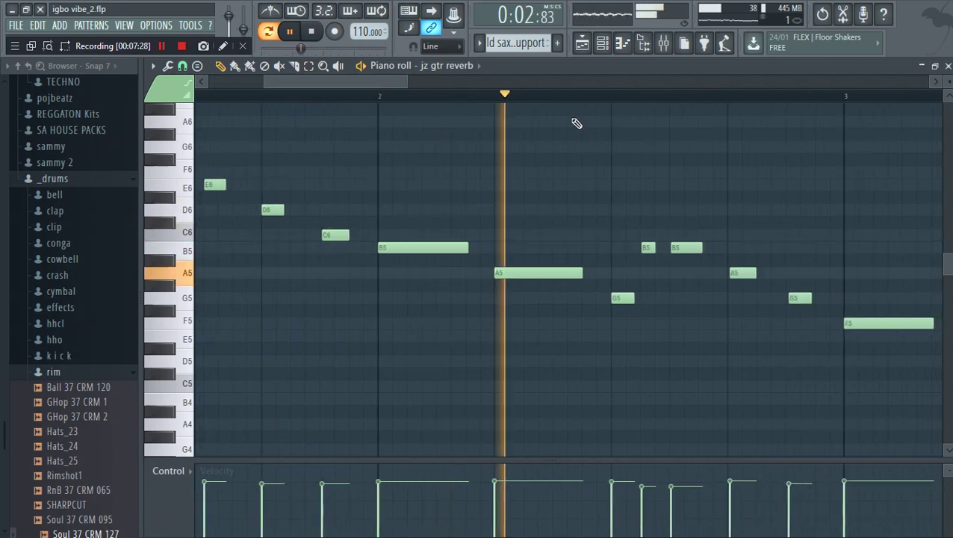
click(582, 43)
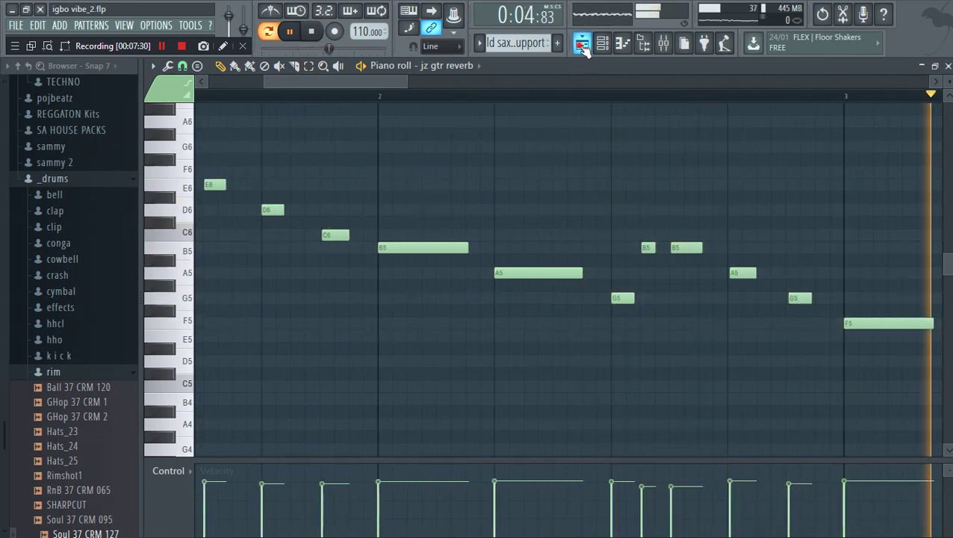
drag(316, 78, 476, 80)
click(212, 434)
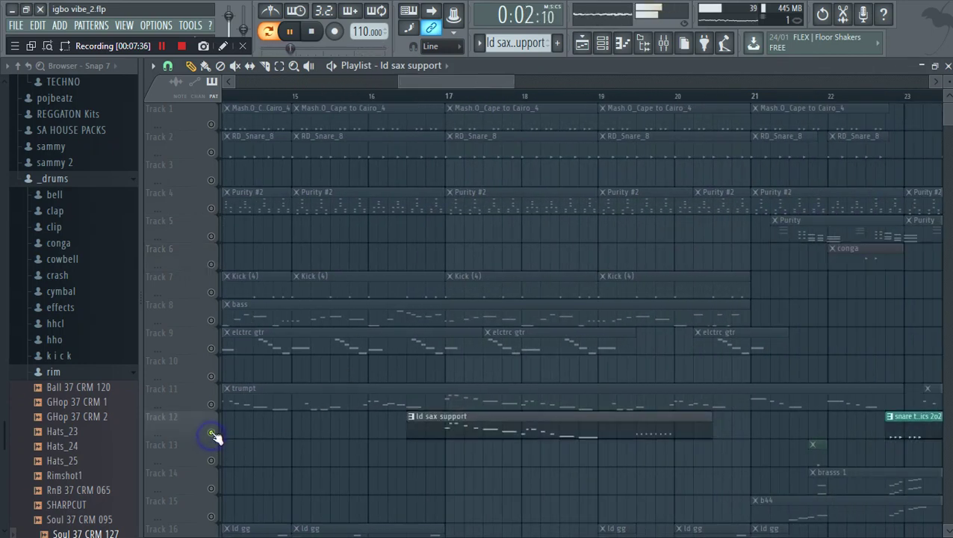
click(212, 404)
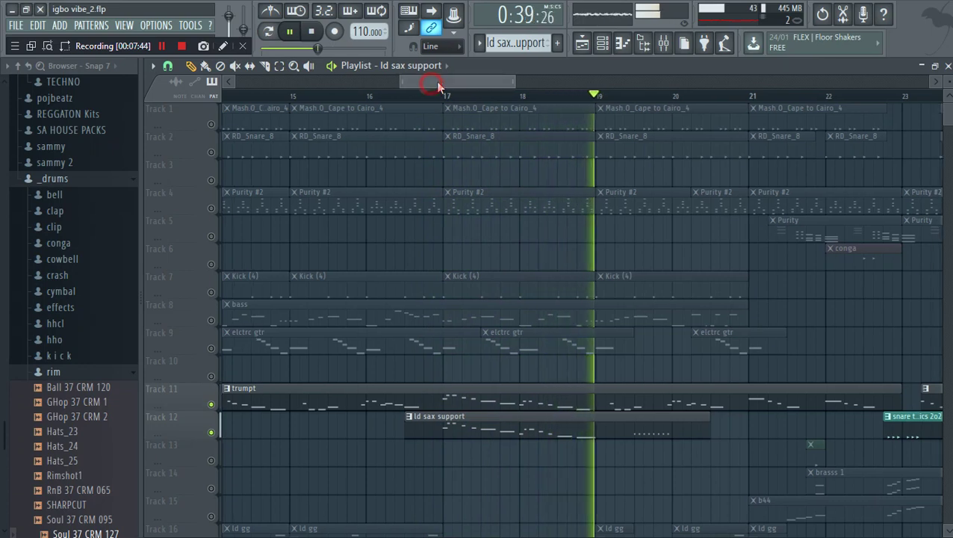
drag(430, 84, 445, 82)
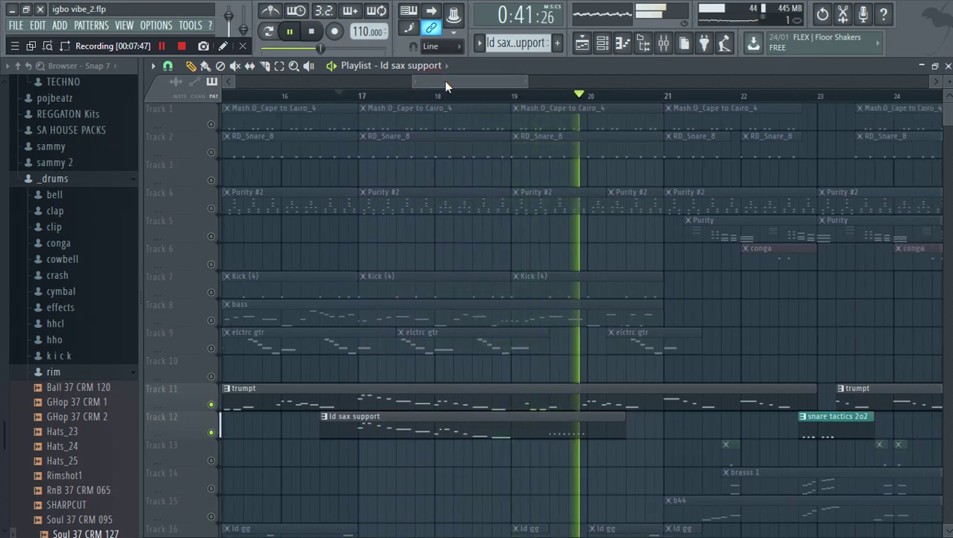
click(326, 98)
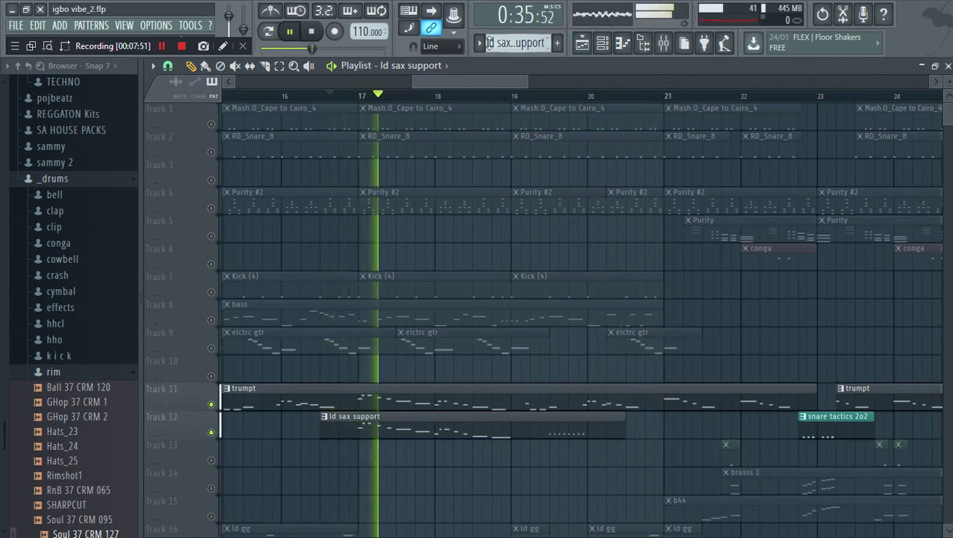
Select the snare pattern, play it in pattern mode and show its steps in the channel rack
click(481, 43)
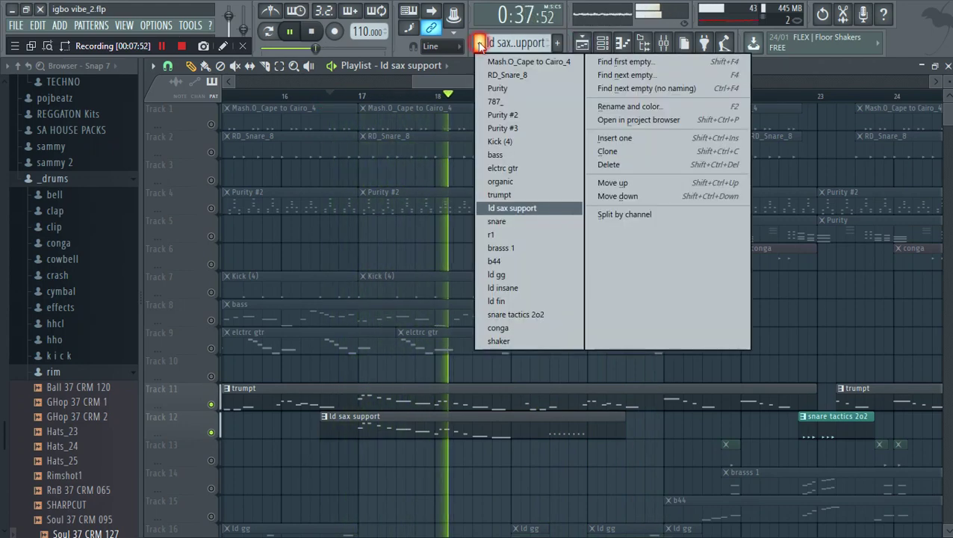
click(531, 221)
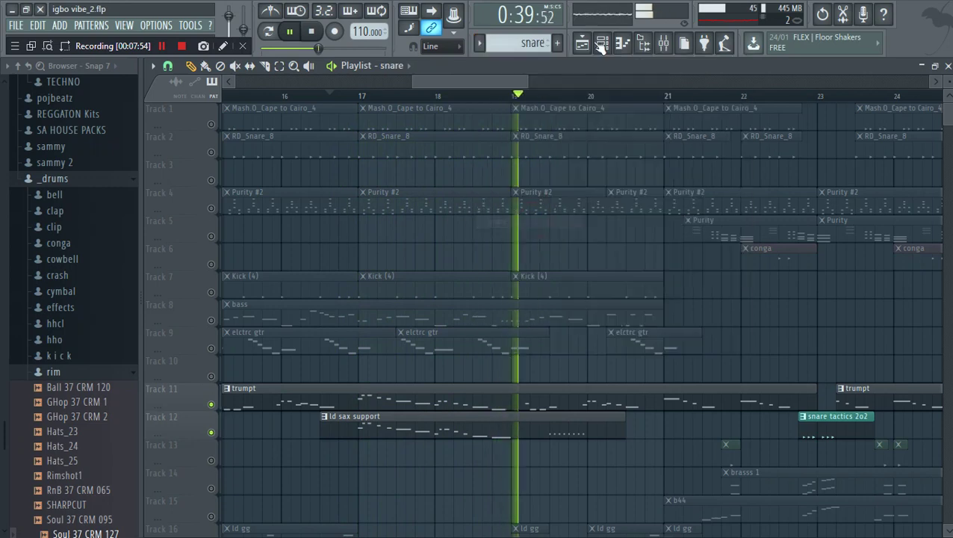
click(270, 33)
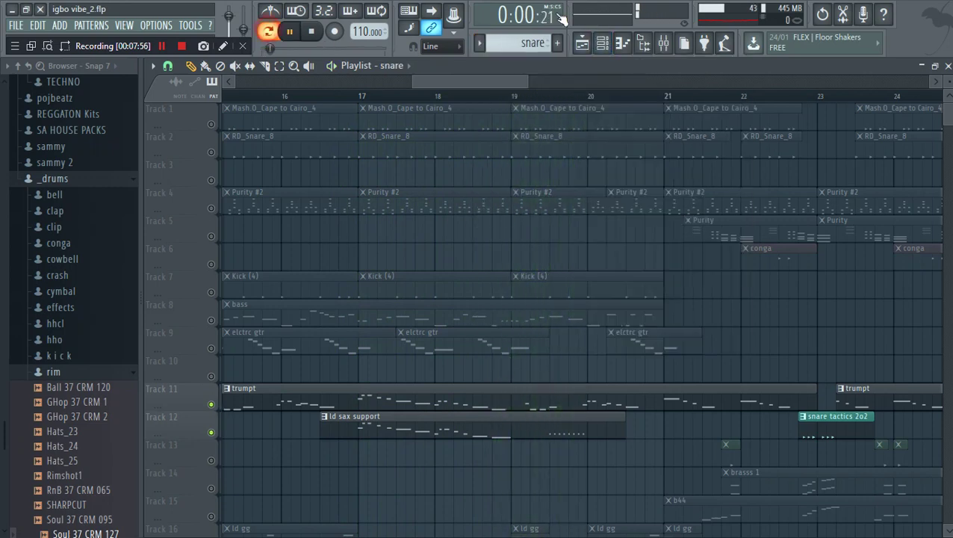
click(602, 43)
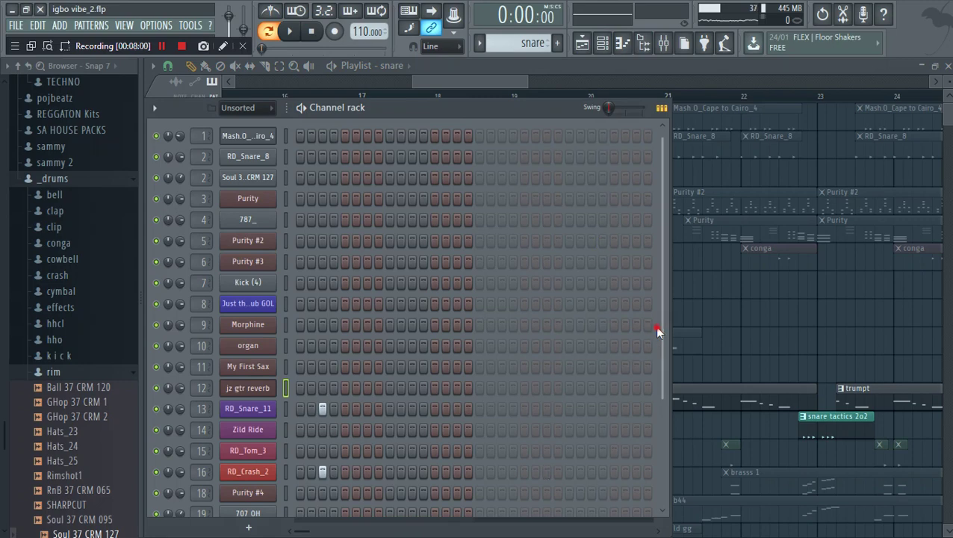
Check the sample settings of the RD_Snare_11 and RD_Crash_2 channels used in the snare pattern
drag(656, 326, 659, 362)
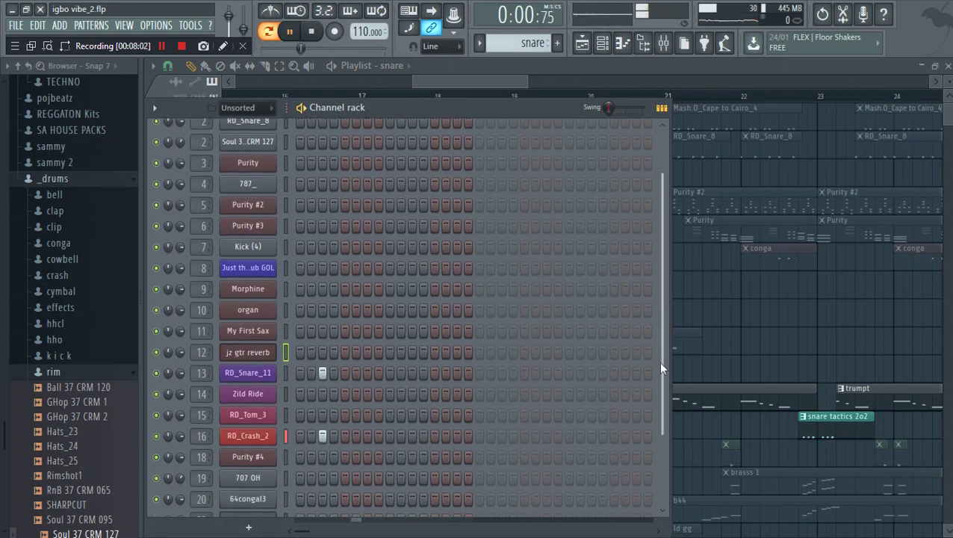
click(261, 373)
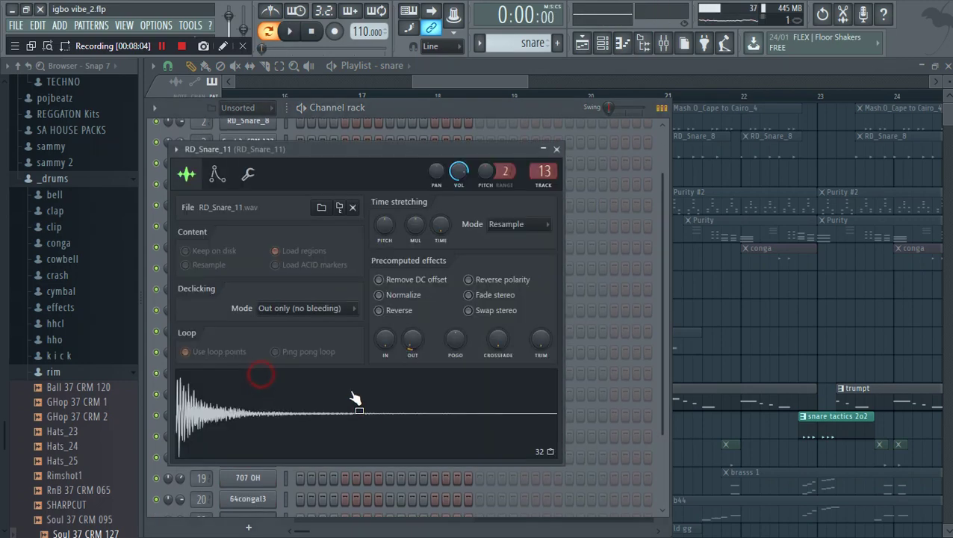
click(557, 149)
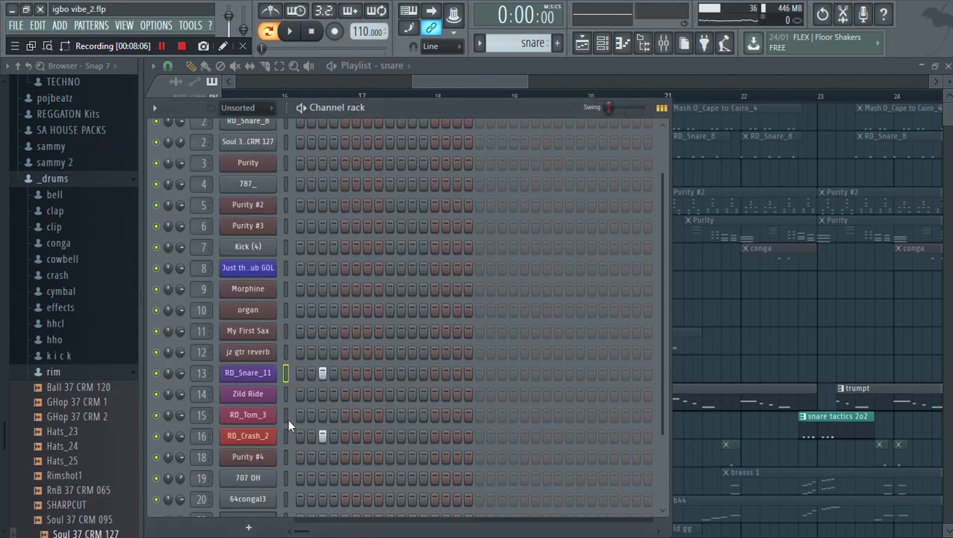
click(266, 440)
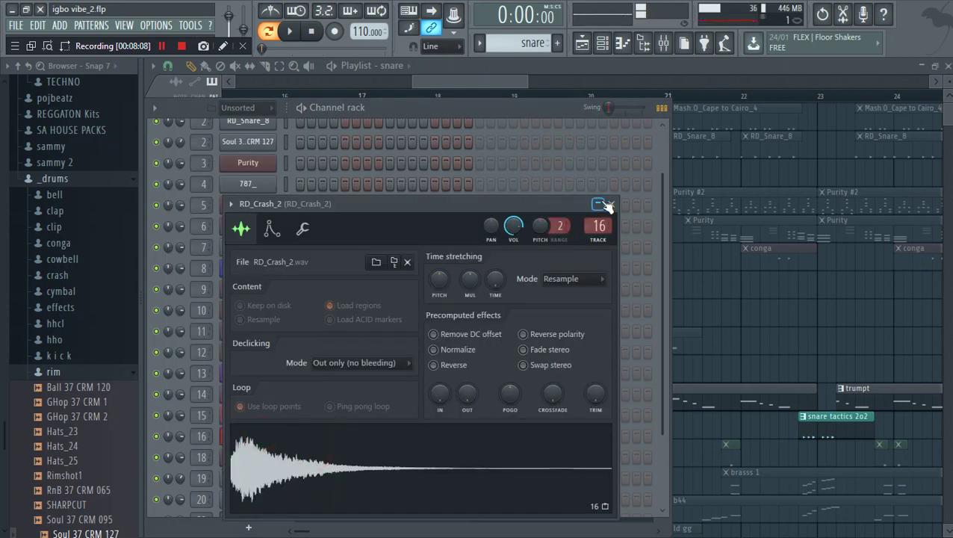
click(611, 204)
Select the r1 pattern and audition it in the playlist from bar 11 with the organic track unmuted
click(482, 42)
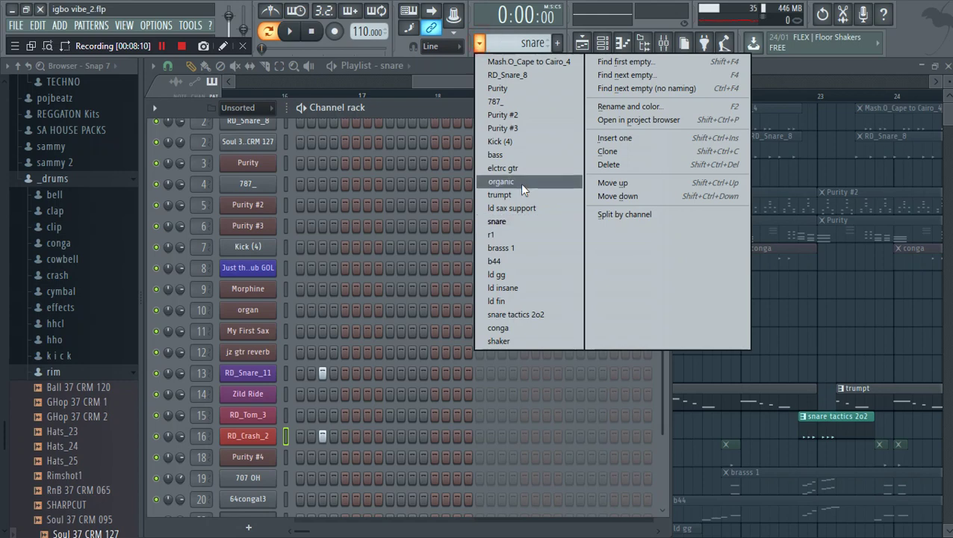
click(517, 236)
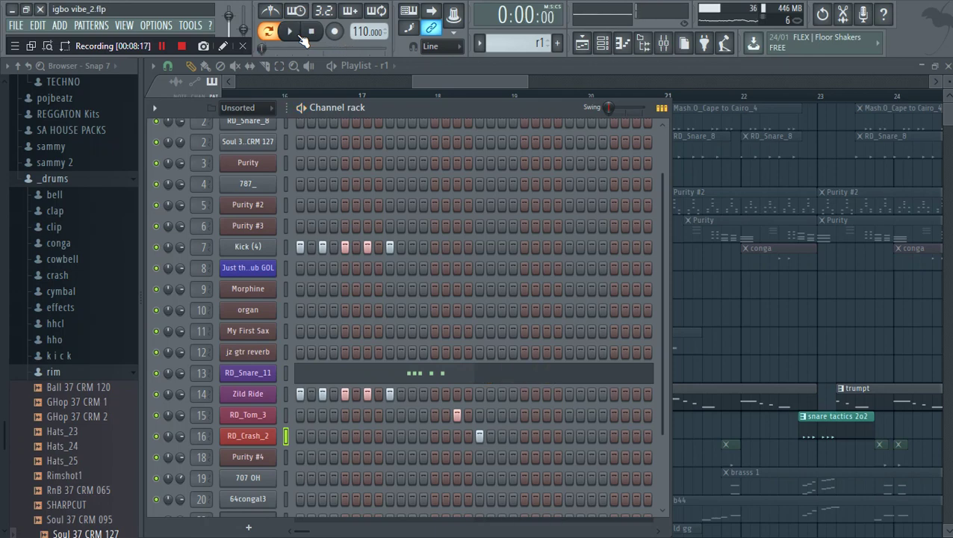
click(791, 97)
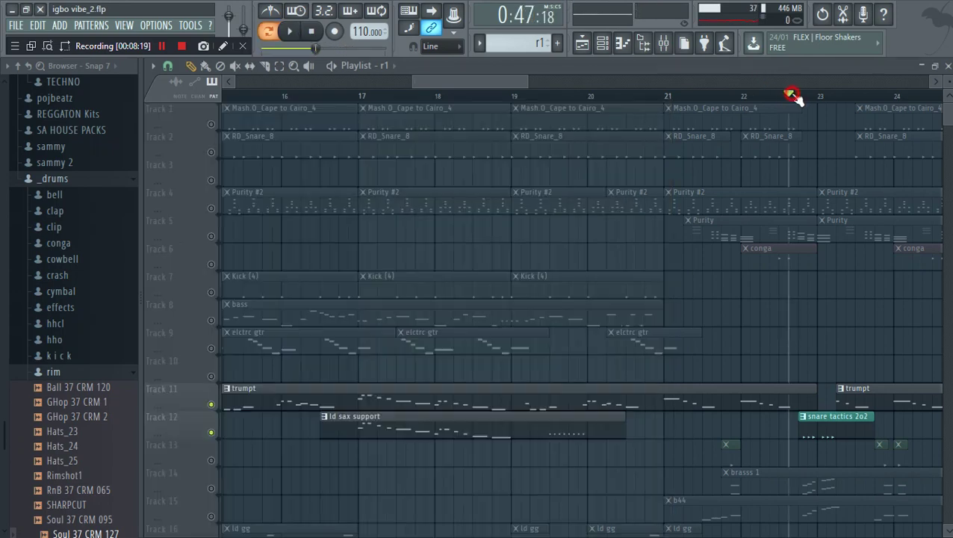
key(space)
key(space)
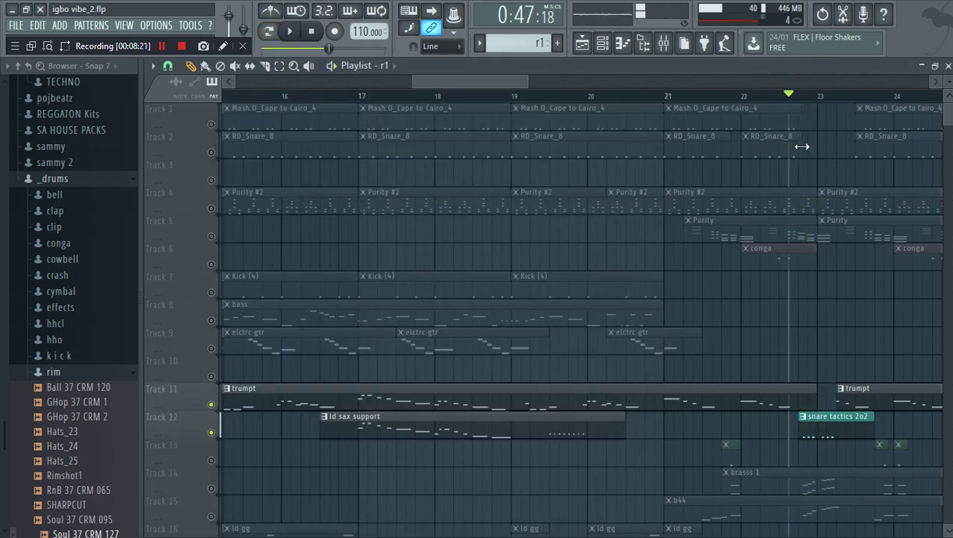
drag(440, 88, 363, 90)
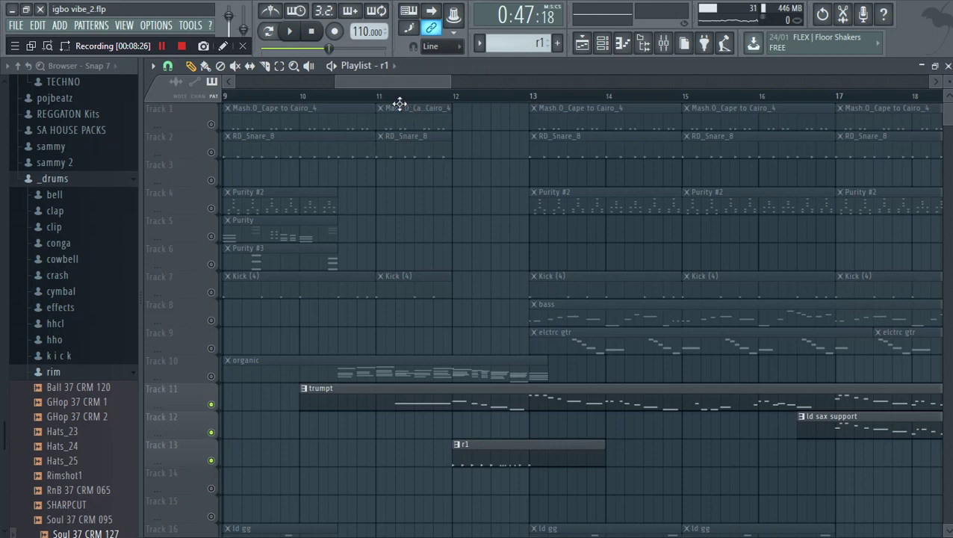
click(212, 377)
key(space)
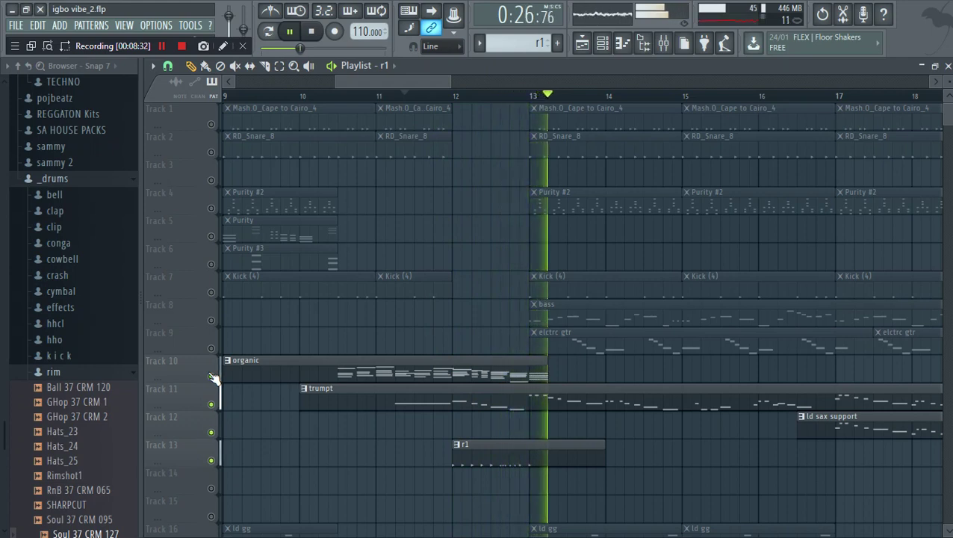
Replay the r1 section with the Kick (4), RD_Snare_8 and Mash.O_Cape to Cairo_4 tracks unmuted
click(211, 292)
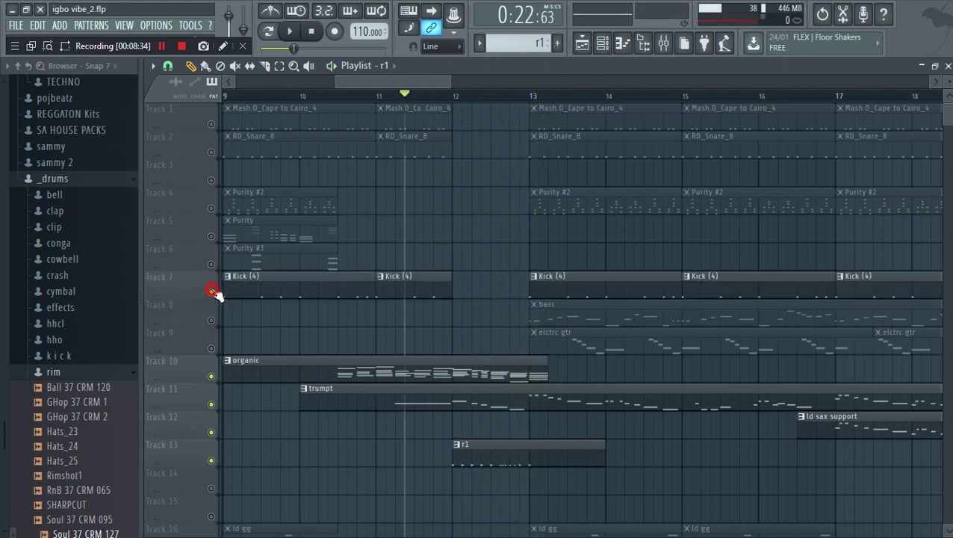
key(space)
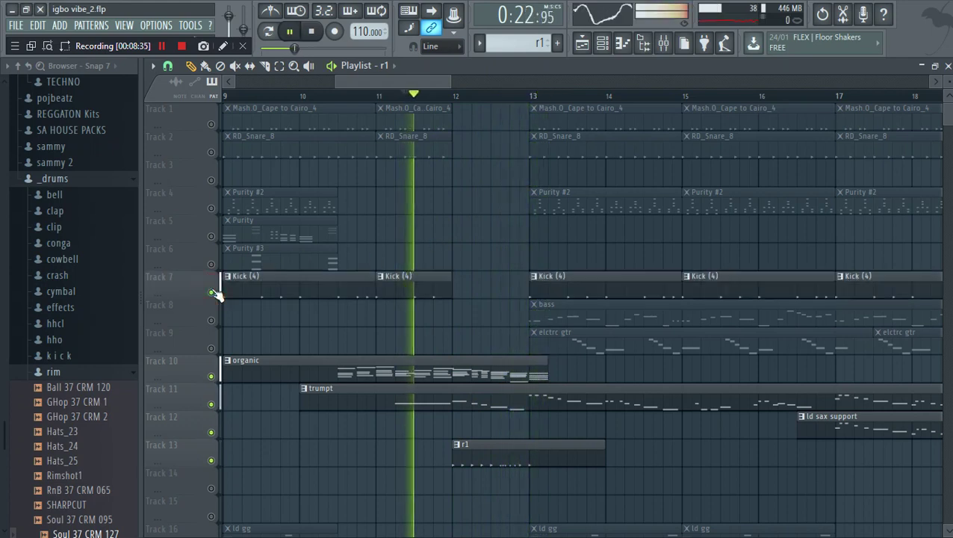
click(210, 151)
click(210, 124)
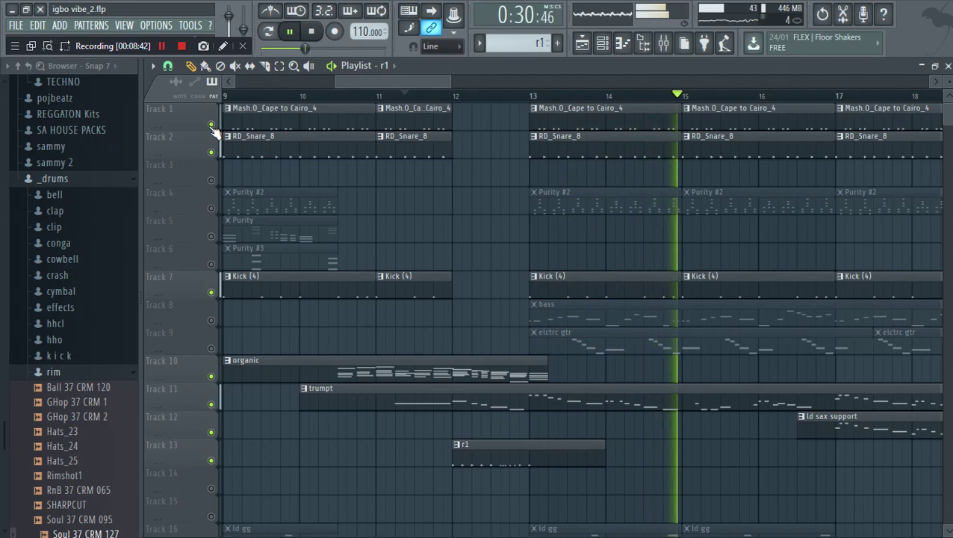
Select the brasss 1 pattern and solo Track 14, which holds its clips, around bar 22 of the playlist
click(480, 45)
click(508, 248)
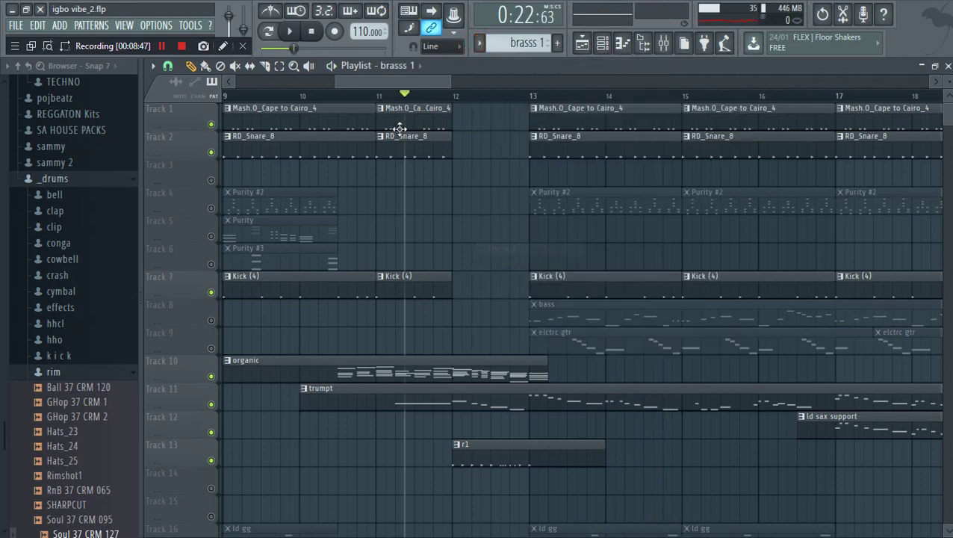
drag(422, 85, 539, 87)
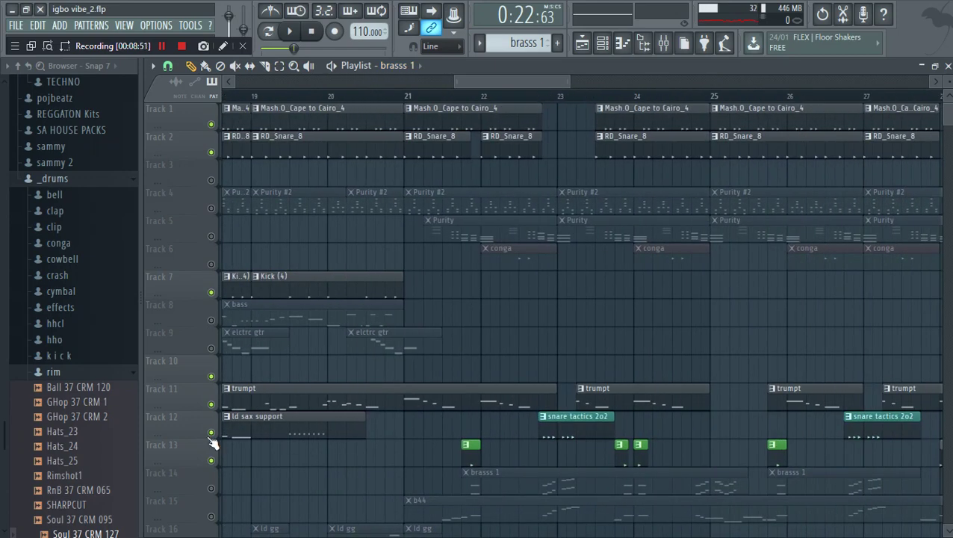
right_click(211, 488)
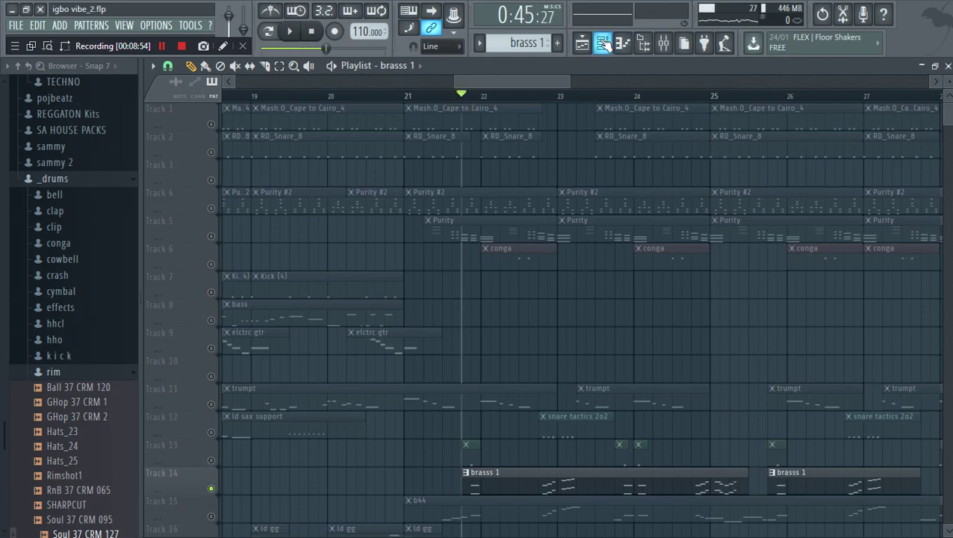
Play the brasss 1 pattern in the piano roll of the Purity #4 channel and examine its notes from bar 1 onward
click(603, 43)
click(399, 457)
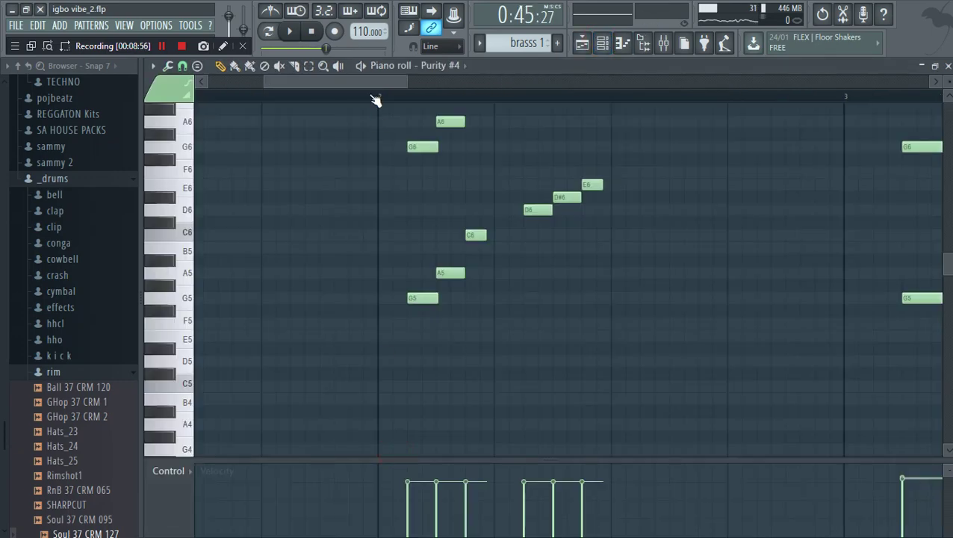
drag(362, 81, 255, 83)
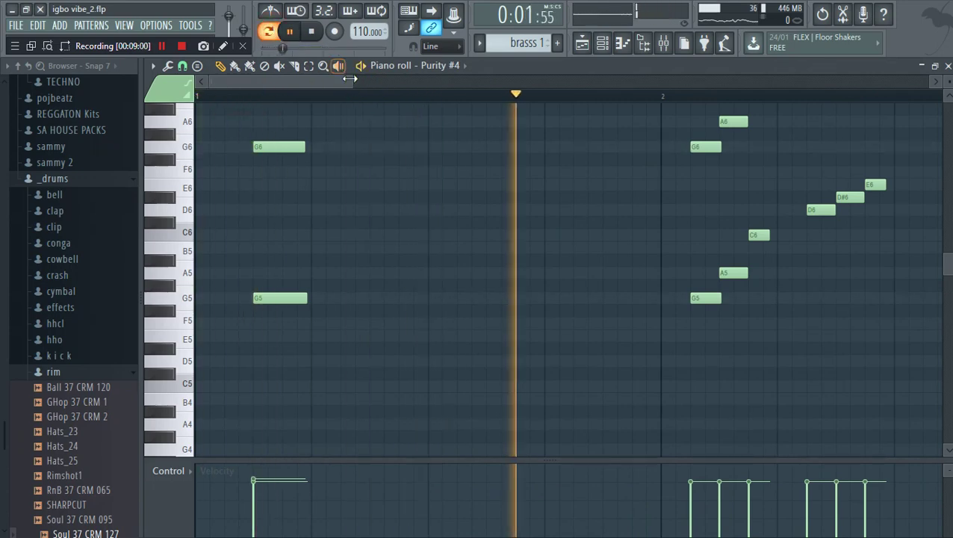
drag(353, 79, 484, 77)
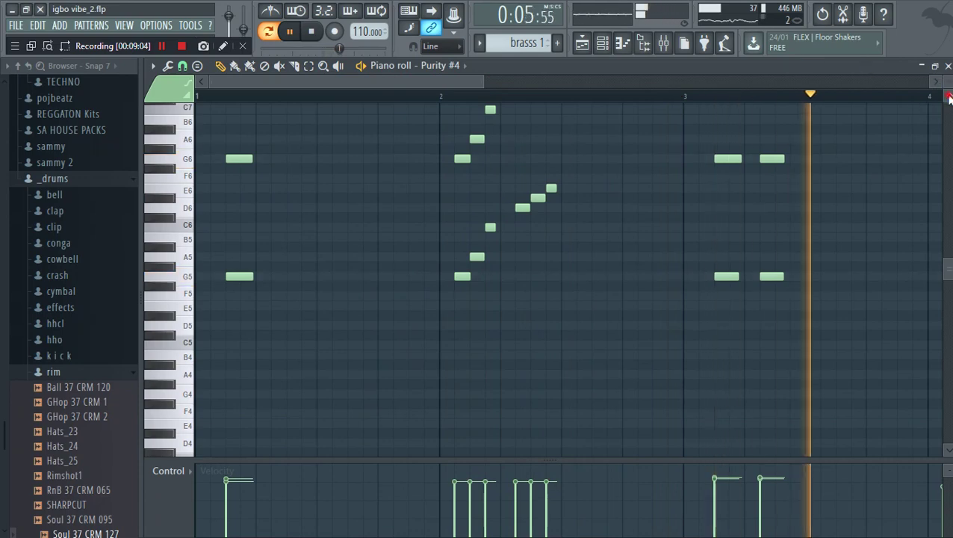
click(945, 96)
drag(483, 79, 619, 78)
Play the soloed brasss 1 track in the playlist from the middle of bar 21 and look over the tracks below it
click(582, 42)
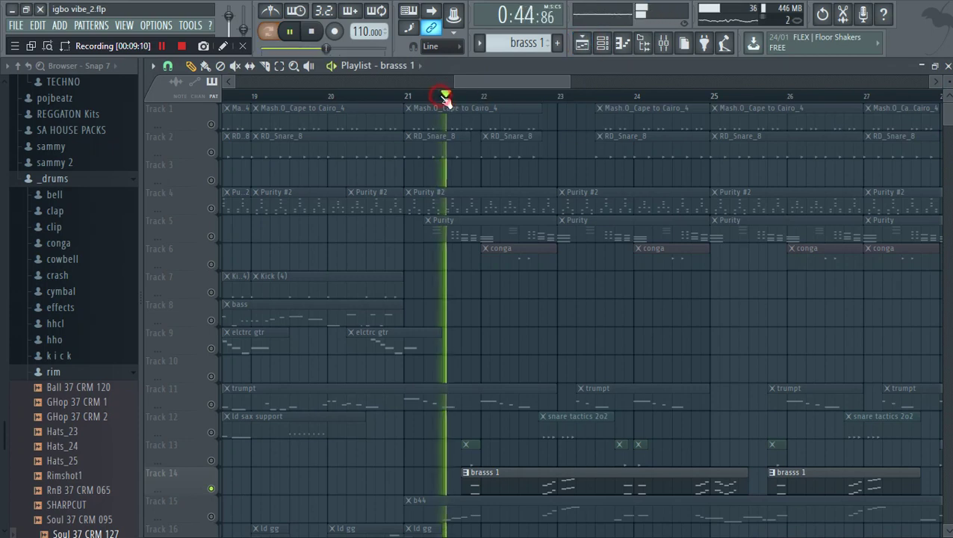
drag(947, 117, 947, 143)
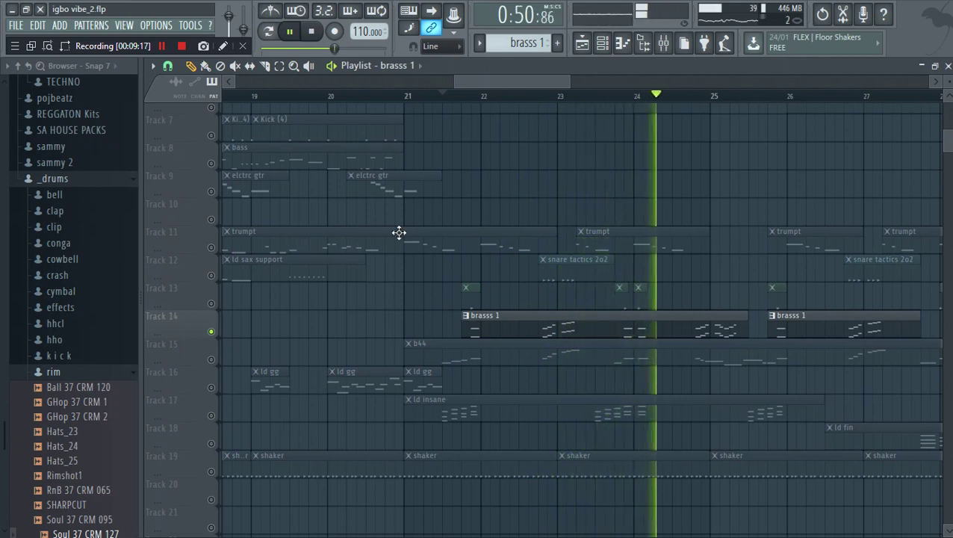
Unmute Track 13 and the b44 clip's Track 15, playing them with brasss 1 from around bar 21
click(210, 304)
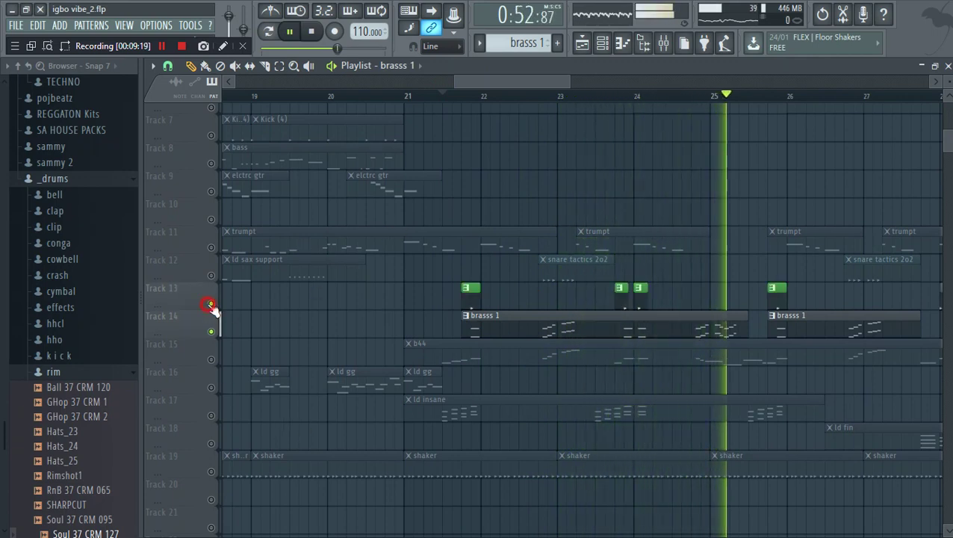
click(381, 89)
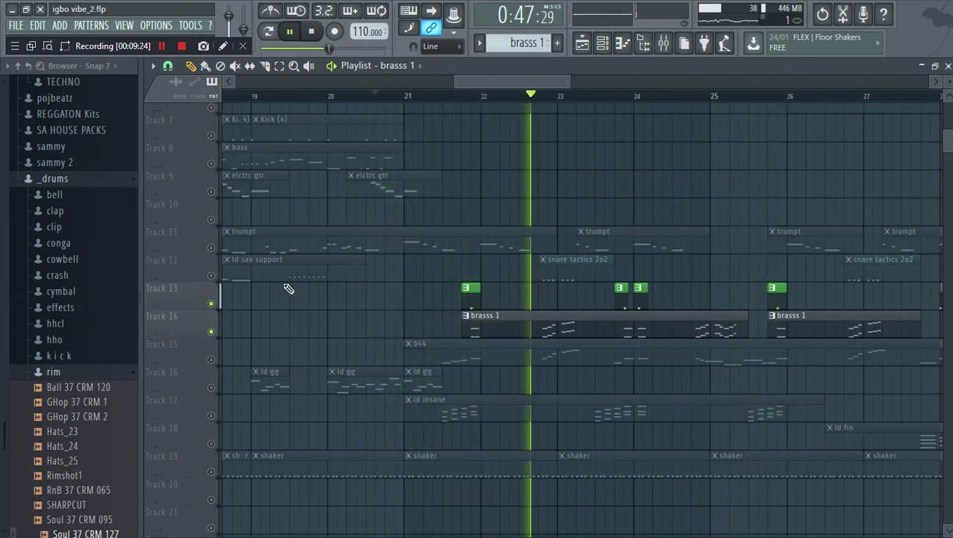
click(214, 359)
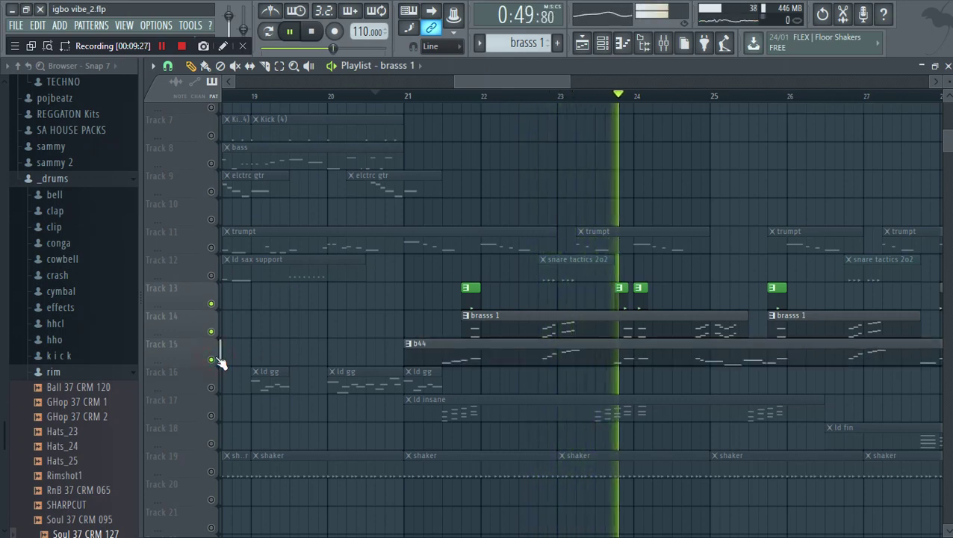
click(410, 99)
Delete the tiny stray G5 note at bar 4 of the b44 pattern and play its line through to bar 9
double_click(480, 357)
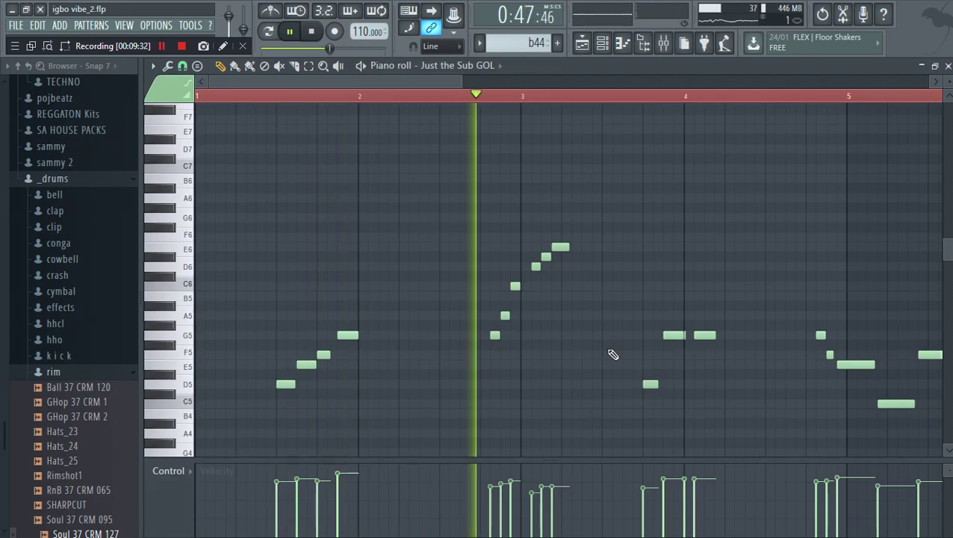
right_click(685, 335)
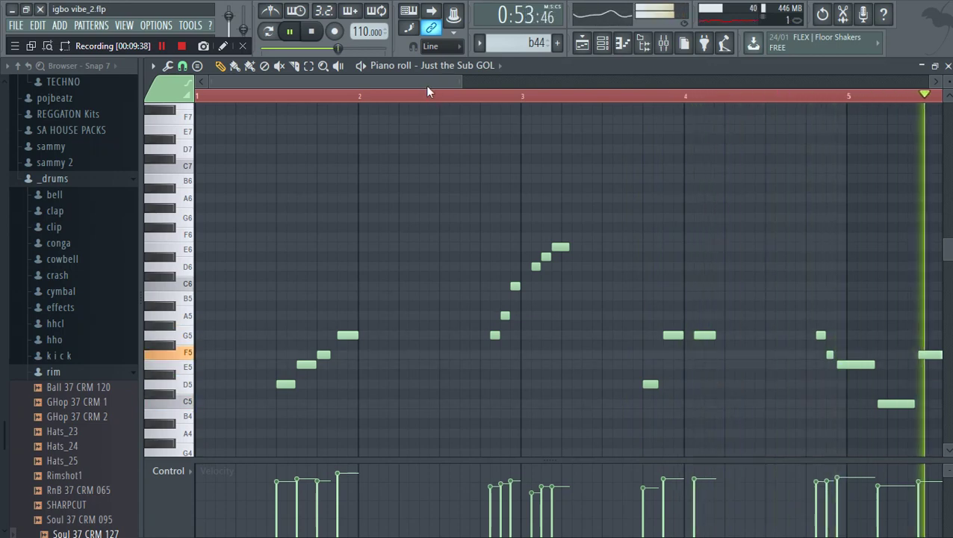
drag(427, 88, 640, 79)
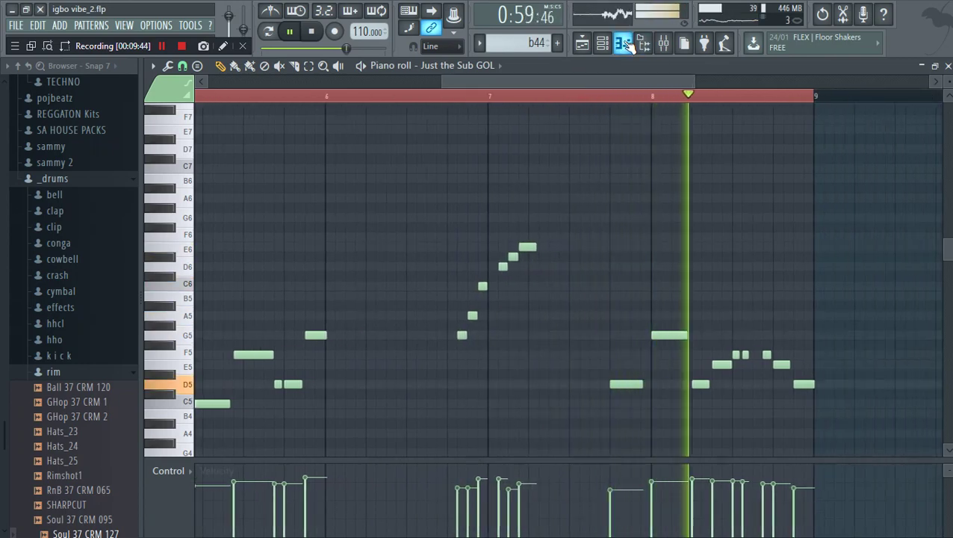
click(585, 43)
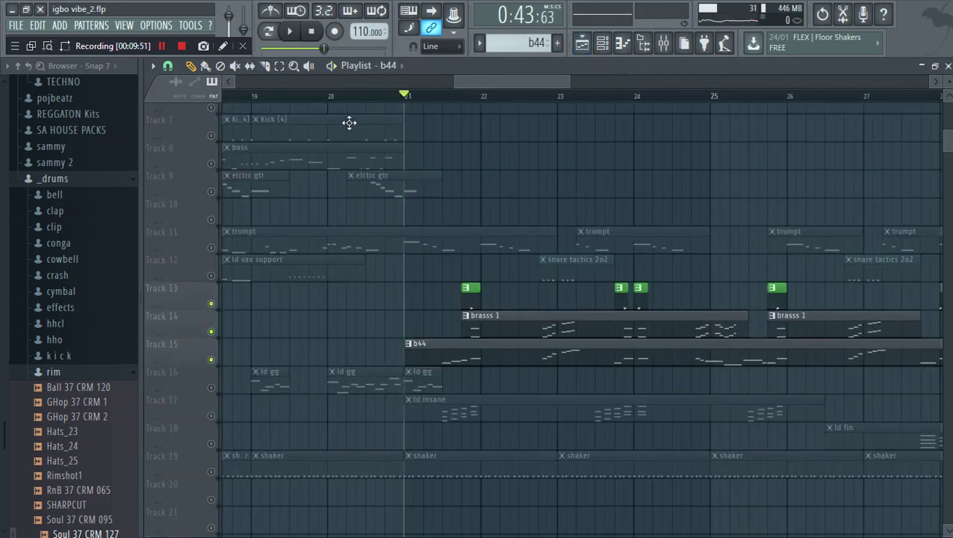
Select the ld gg pattern and play it from bar 1 in the piano roll of the jz gtr reverb channel
click(483, 44)
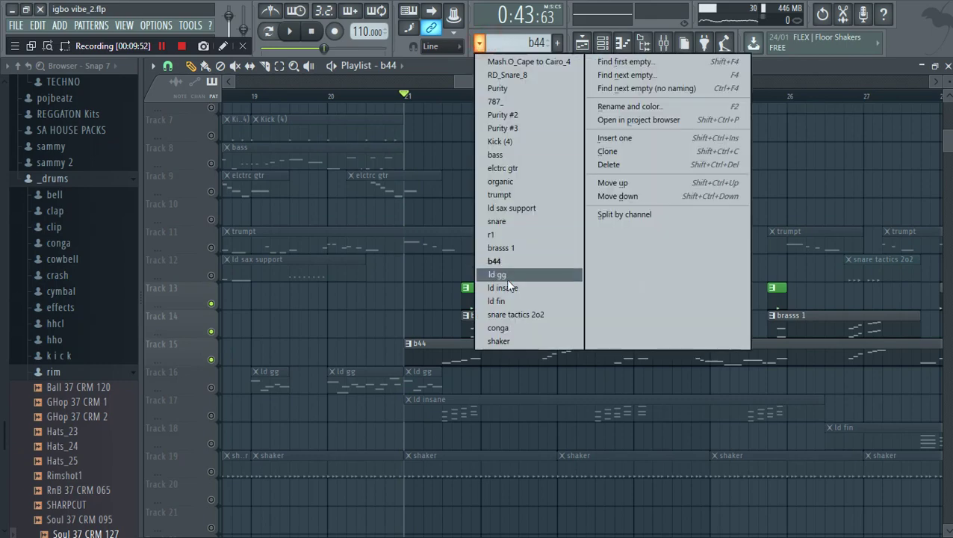
click(507, 278)
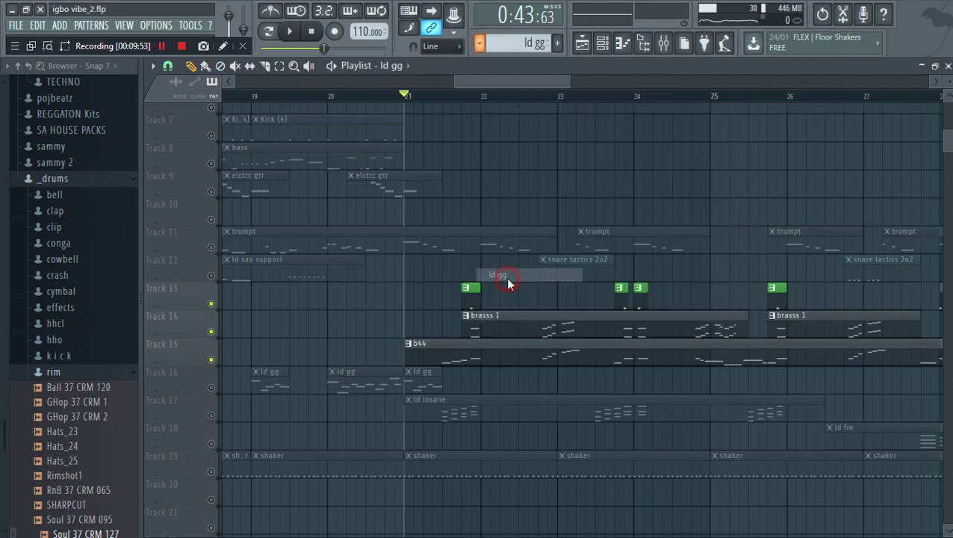
click(602, 45)
click(424, 359)
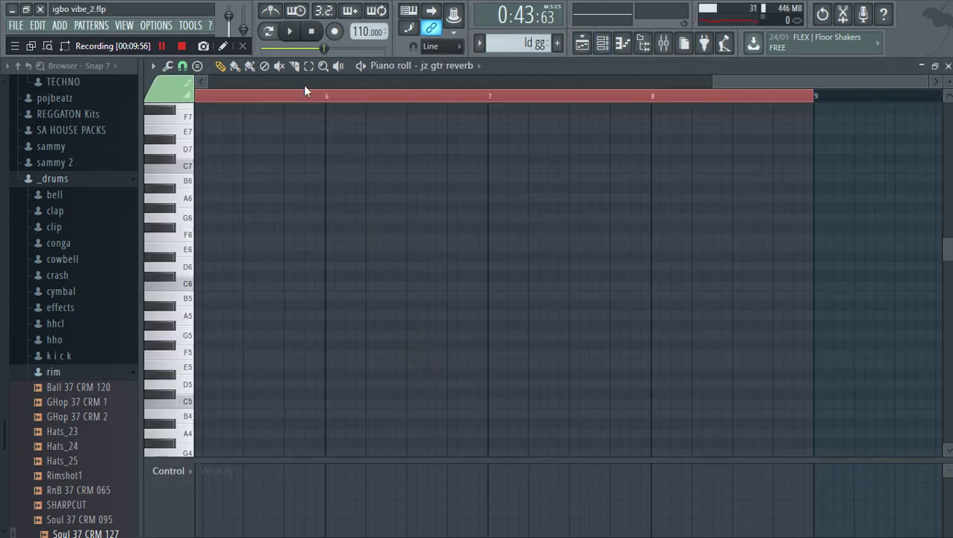
drag(763, 75, 124, 111)
key(space)
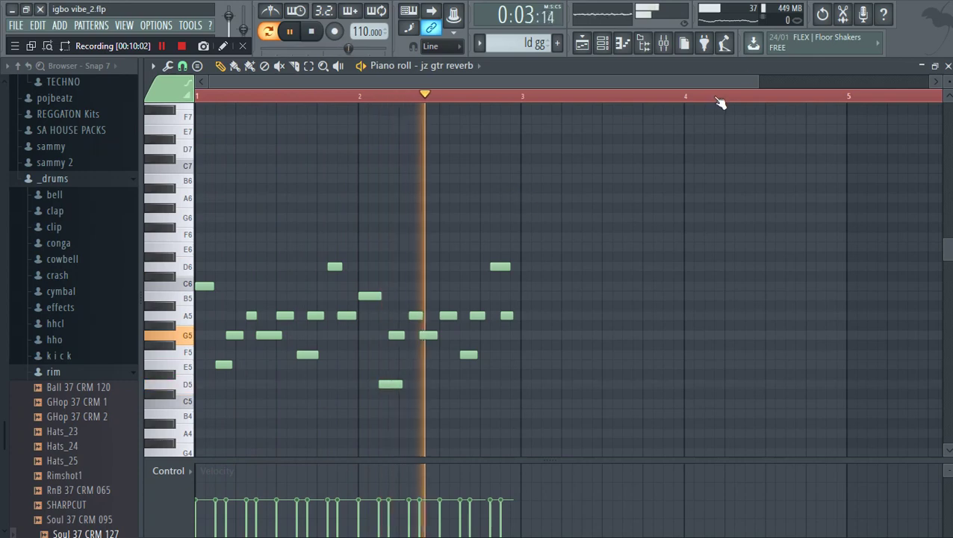
Examine the note names and rhythm of the two-bar ld gg guitar line up close while it loops
drag(755, 81, 397, 103)
right_click(307, 68)
click(312, 75)
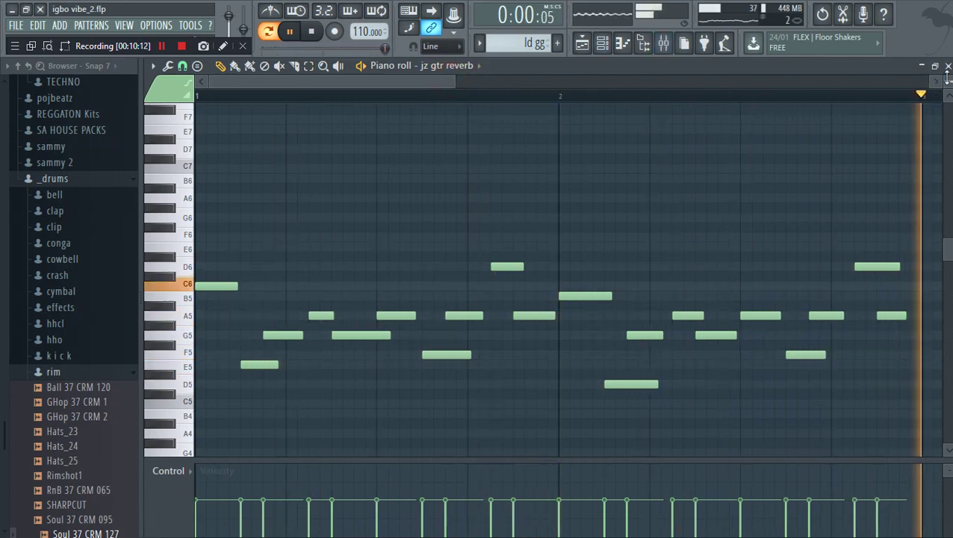
drag(949, 82, 949, 66)
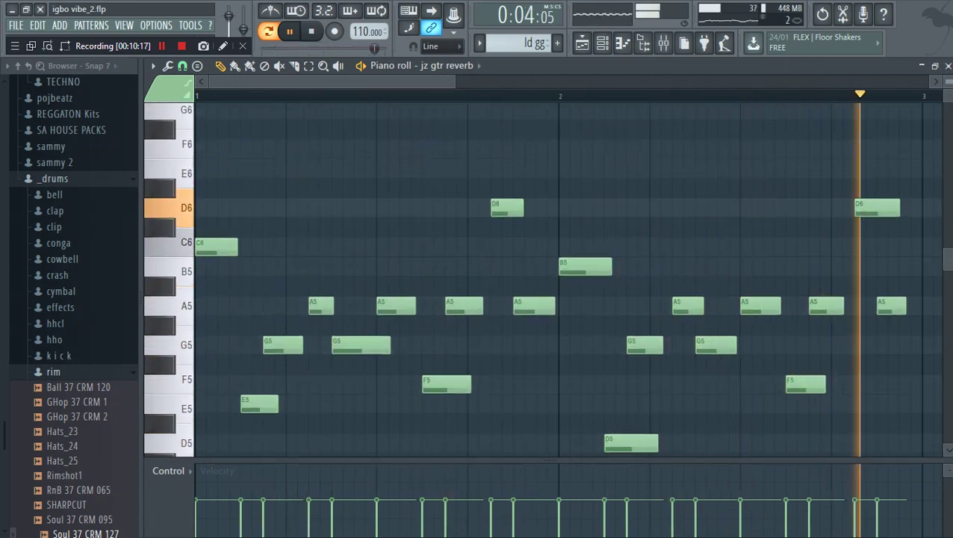
drag(948, 263, 949, 274)
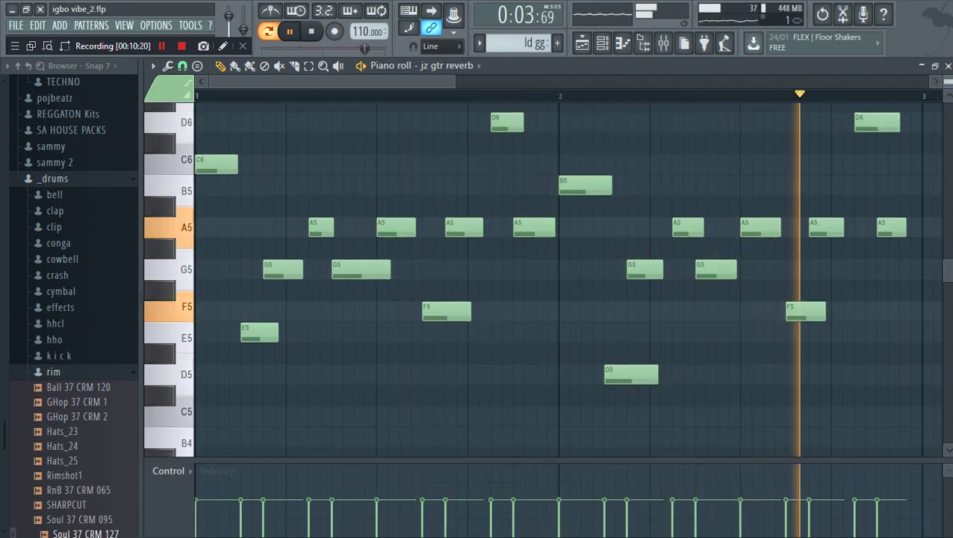
drag(949, 83, 951, 106)
drag(951, 262, 951, 266)
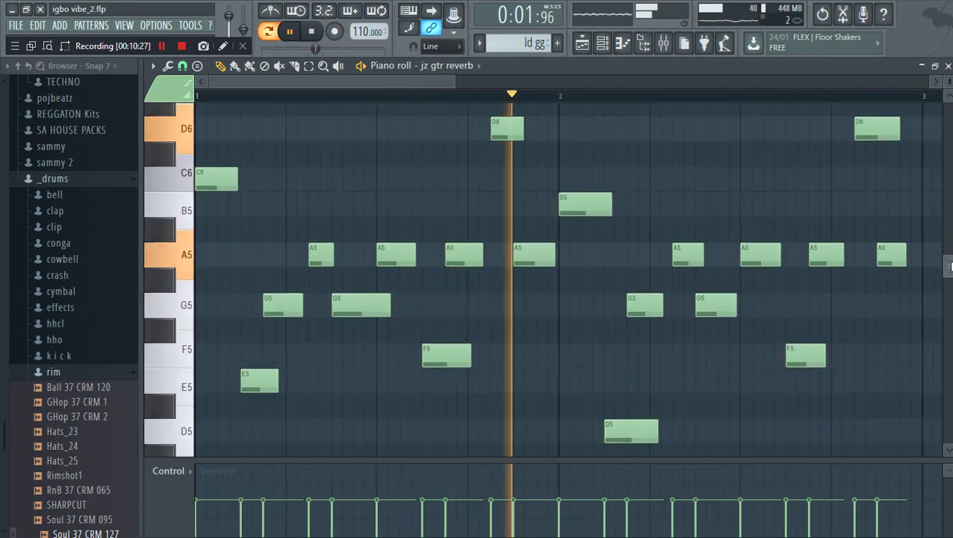
click(290, 32)
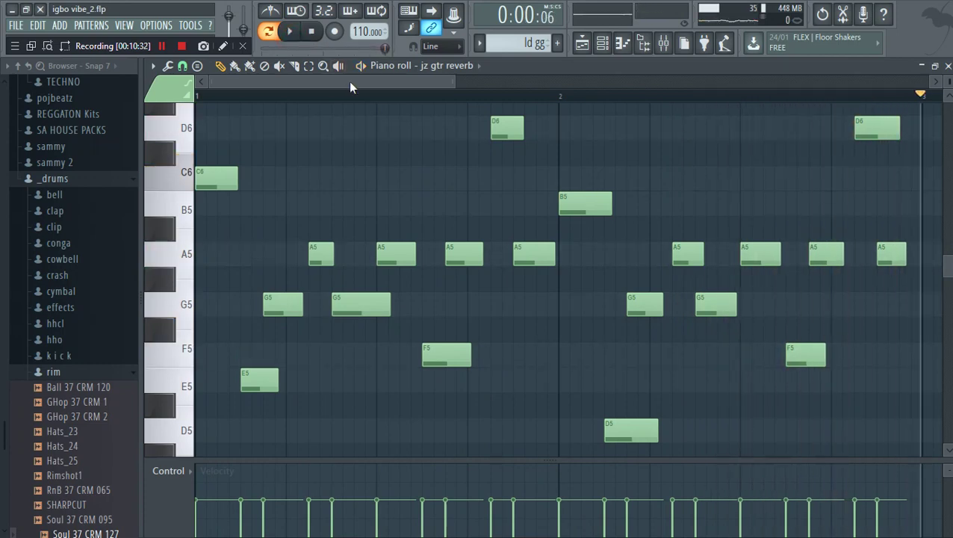
Switch to the ld insane pattern and play its stacked guitar notes, examining the phrases from bar 1 to bar 6
click(480, 45)
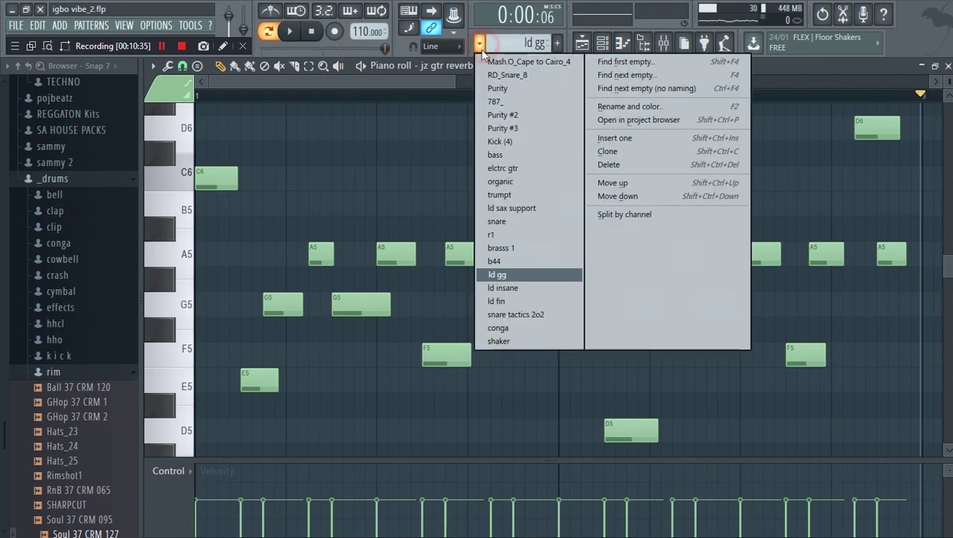
click(533, 289)
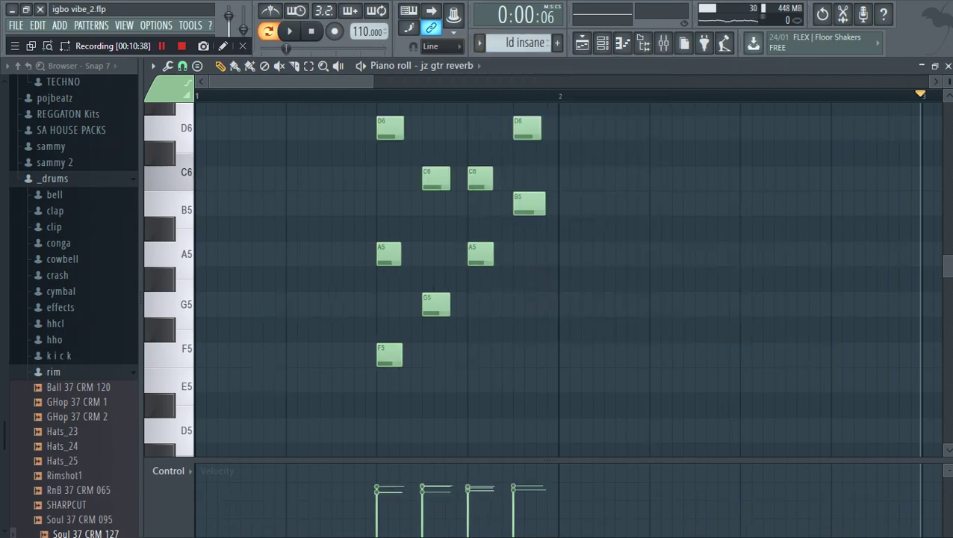
scroll(545, 276, up, 3)
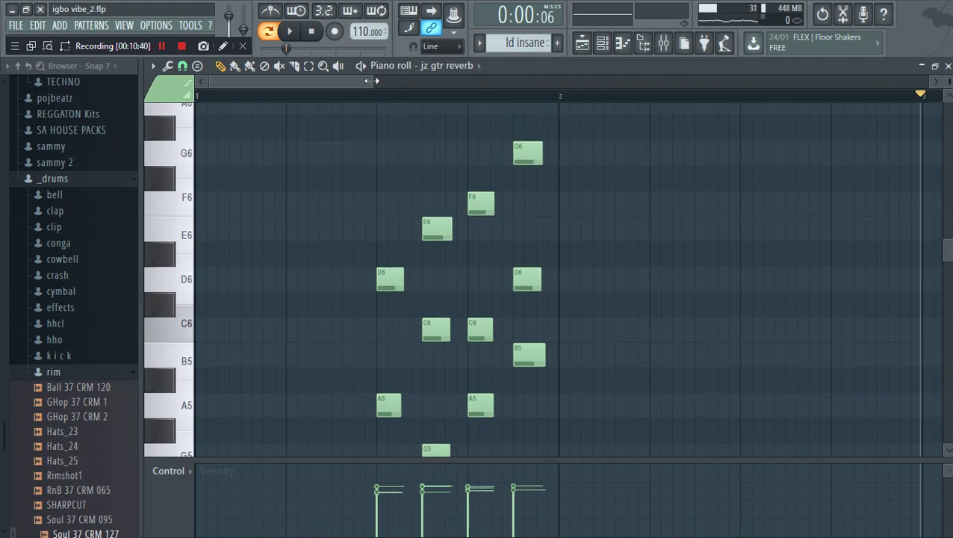
drag(371, 81, 655, 80)
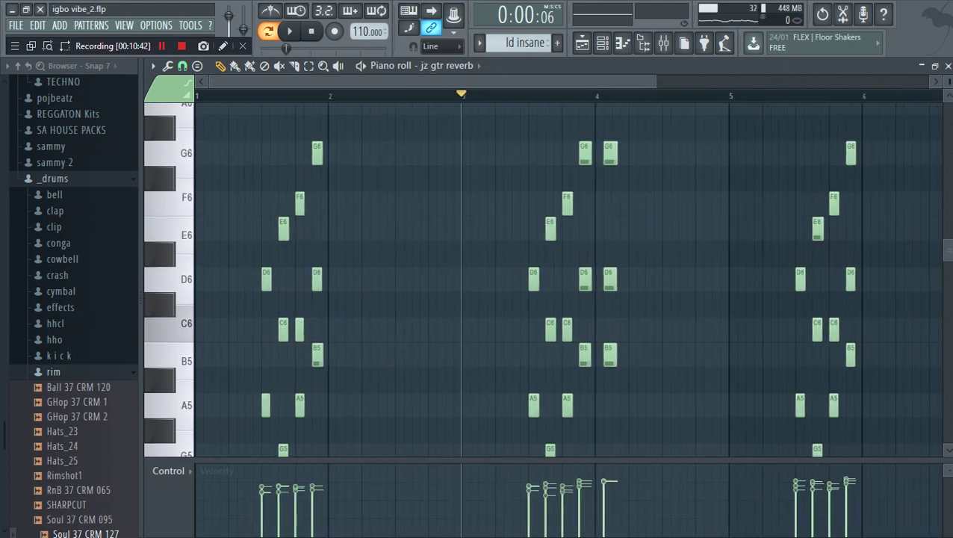
drag(949, 80, 949, 80)
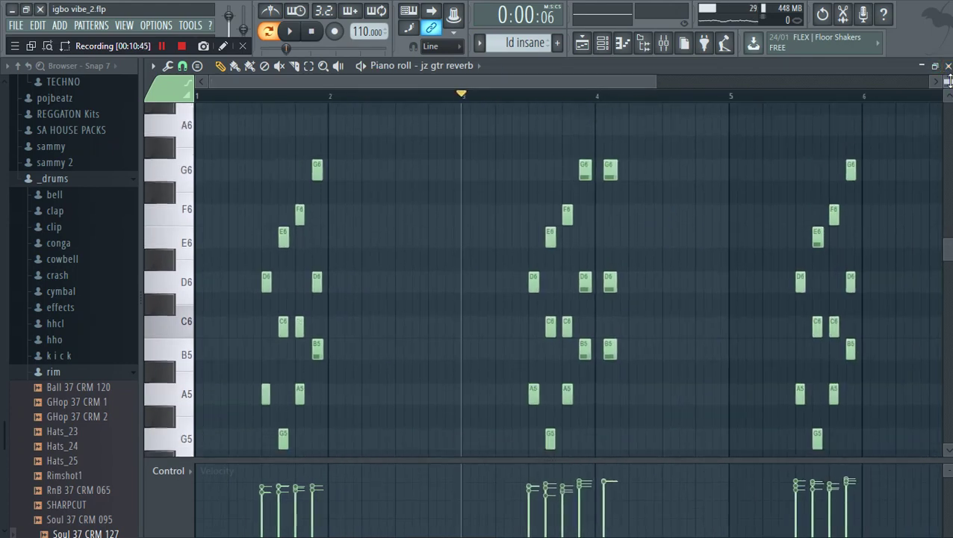
scroll(545, 279, down, 1)
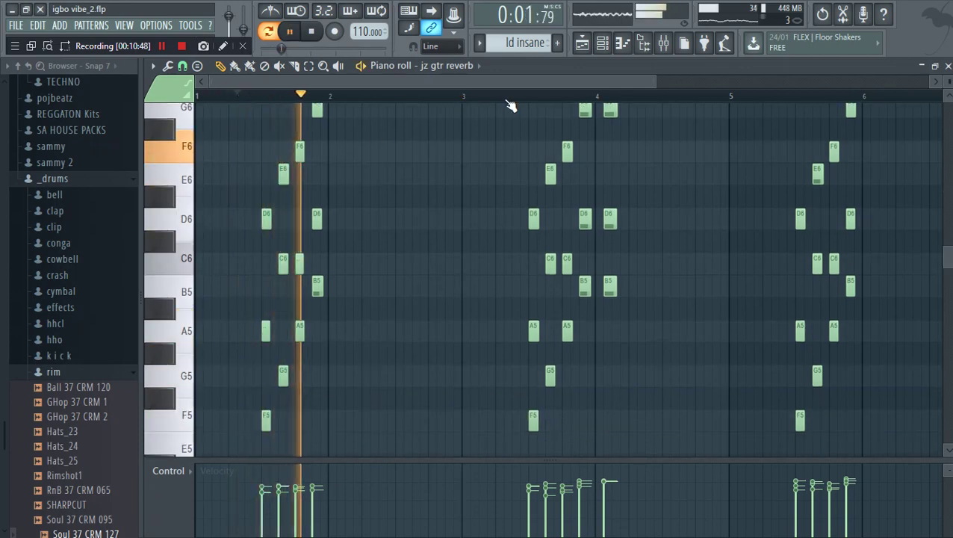
drag(592, 80, 628, 57)
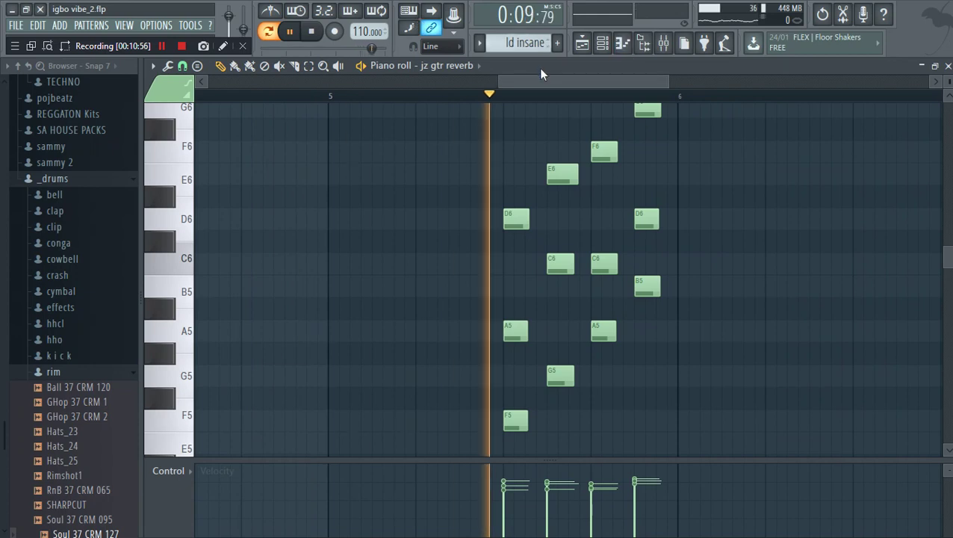
key(space)
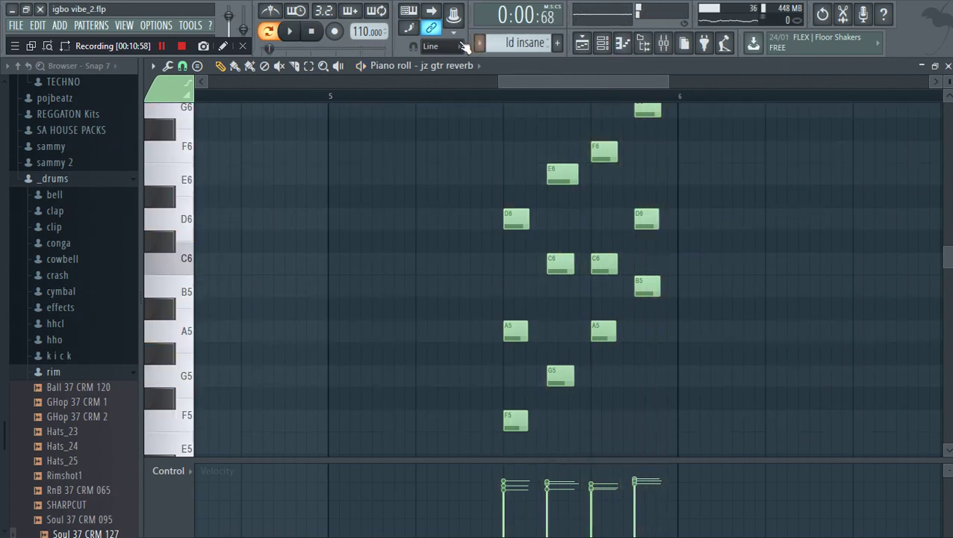
Select the ld fin pattern and play its guitar chords across bars 2 and 3
click(478, 43)
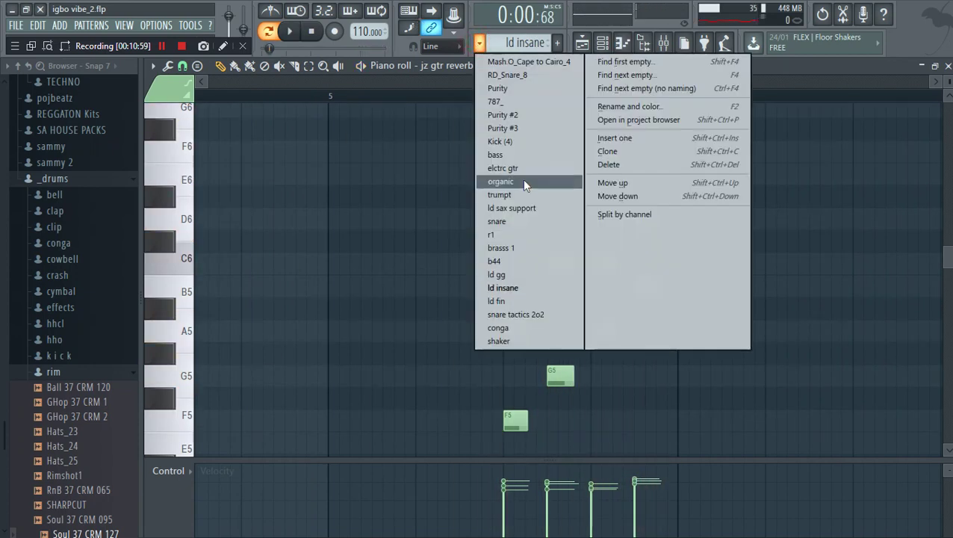
click(506, 300)
drag(599, 80, 311, 97)
click(311, 97)
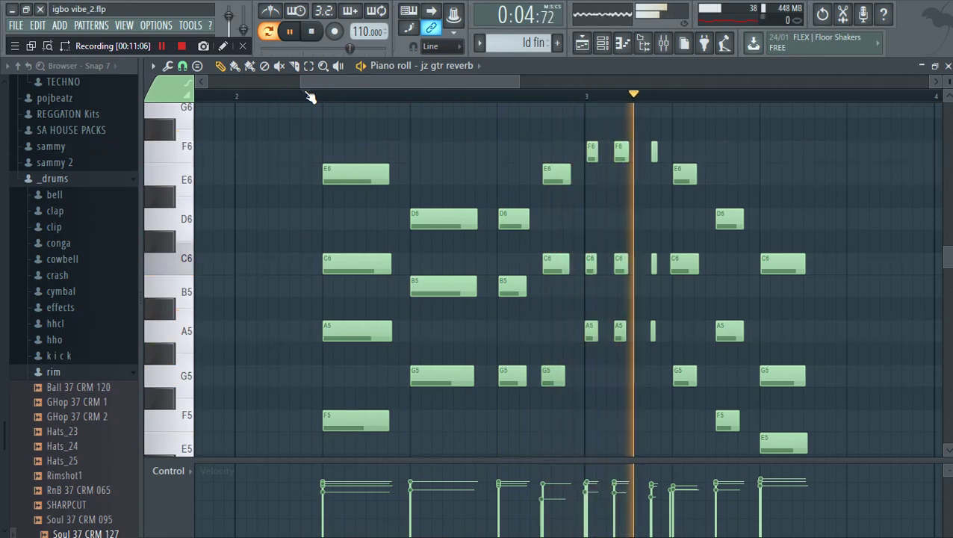
key(space)
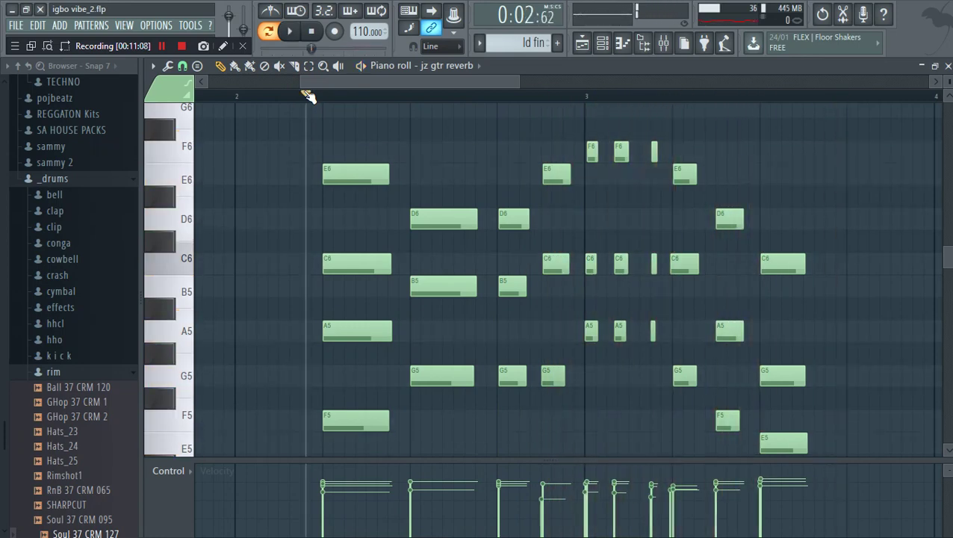
Select the snare tactics 2o2 pattern and play it with its Kick (4), RD_Snare_11 and 707 OH steps in view
click(480, 45)
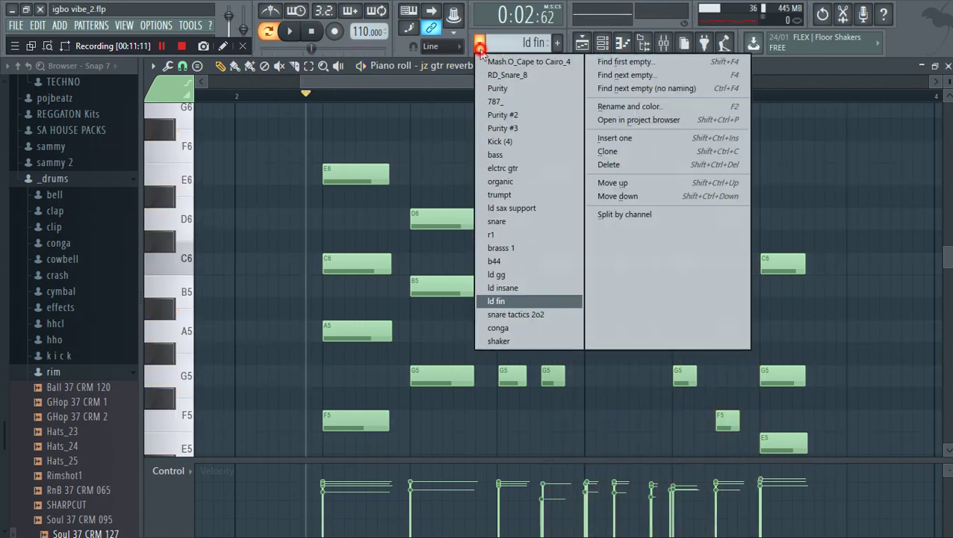
click(492, 314)
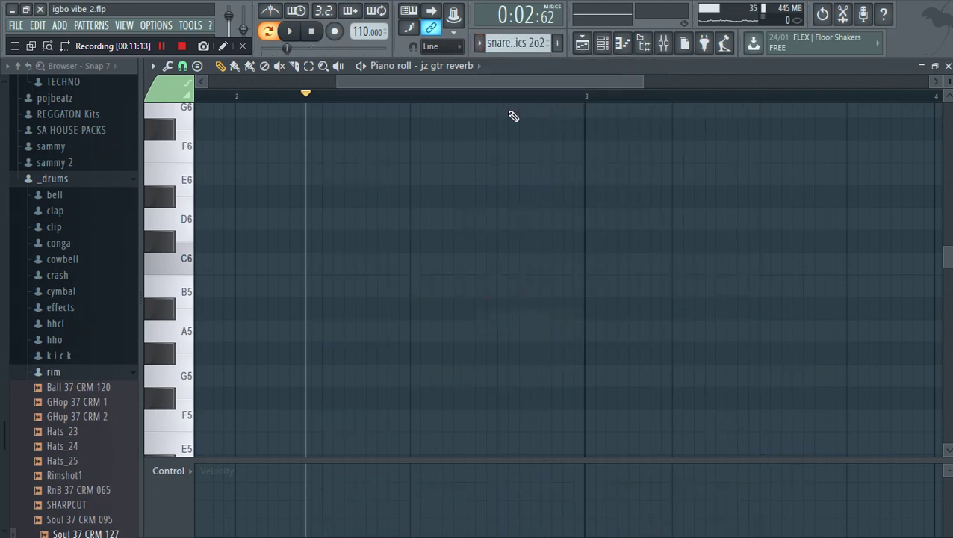
click(456, 67)
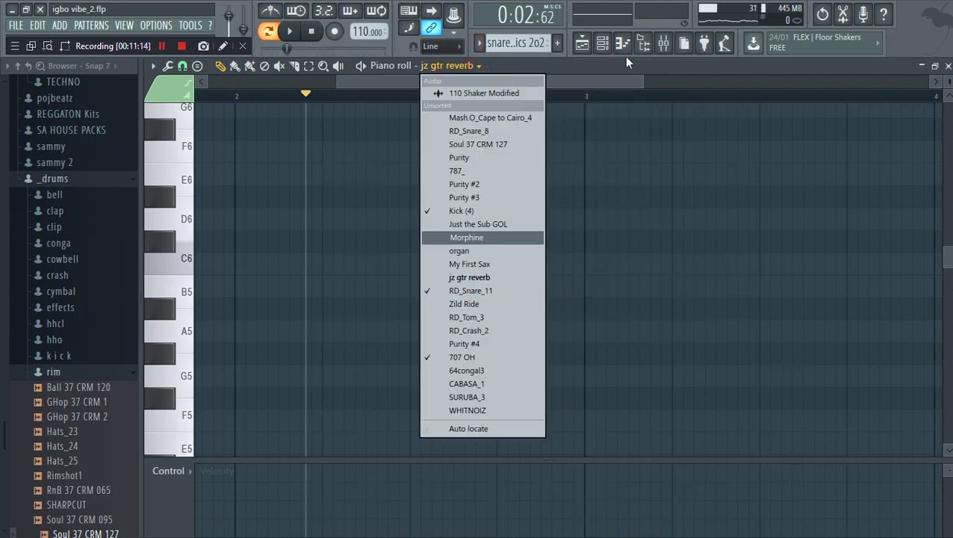
click(602, 45)
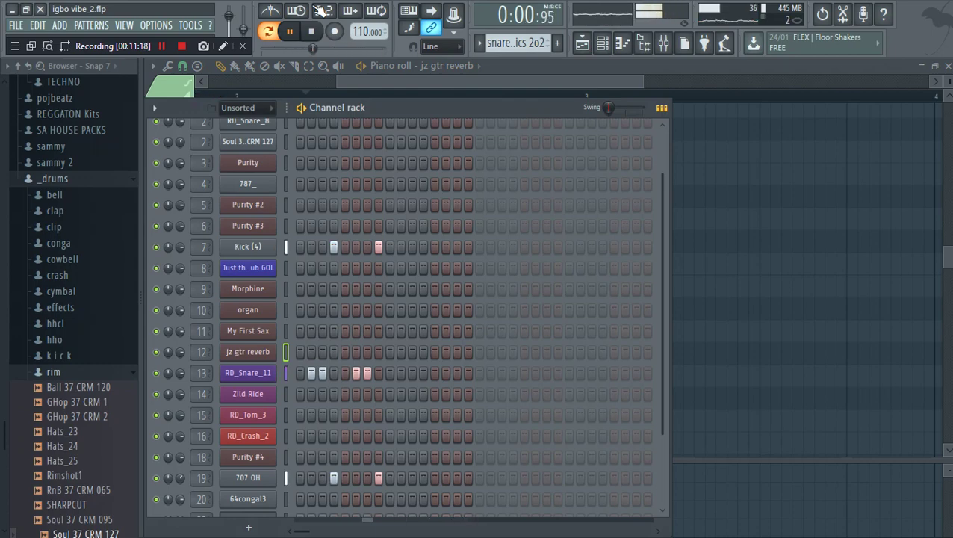
Unmute Track 12 in the playlist and play snare tactics 2o2 with the brass layers from just before bar 22
click(582, 43)
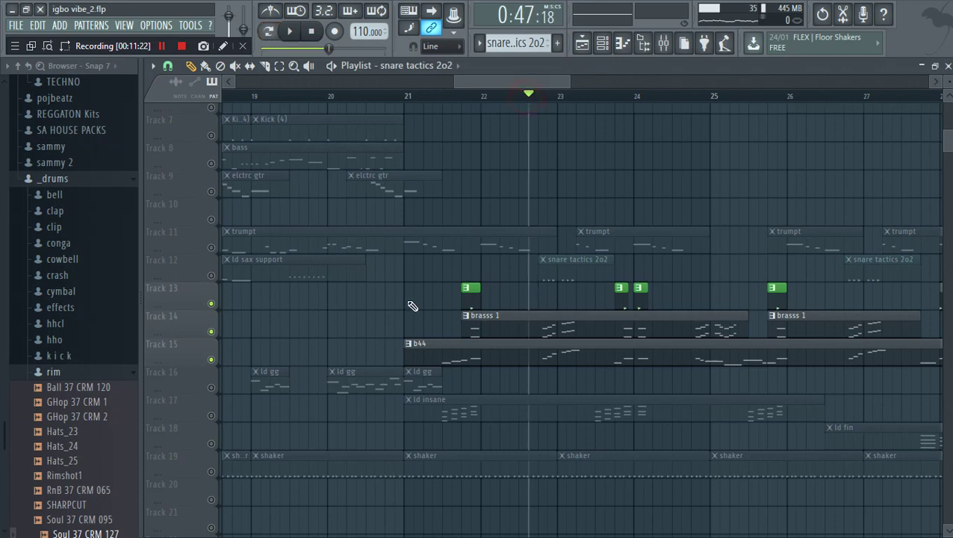
click(211, 275)
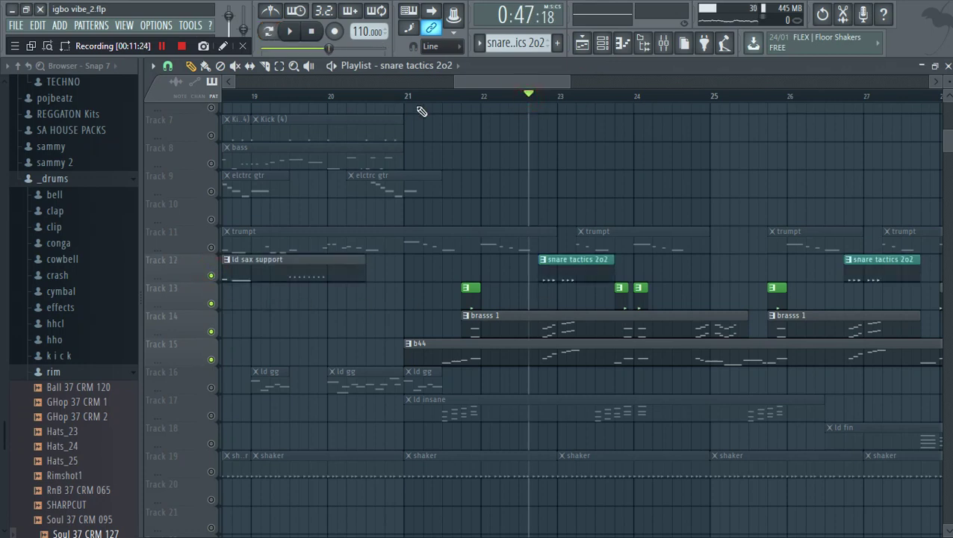
click(462, 99)
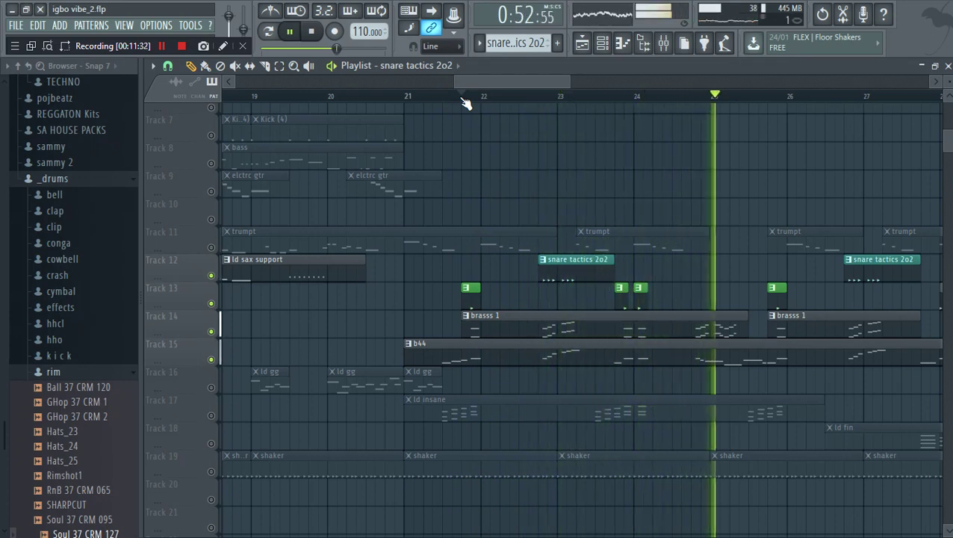
drag(485, 84, 534, 86)
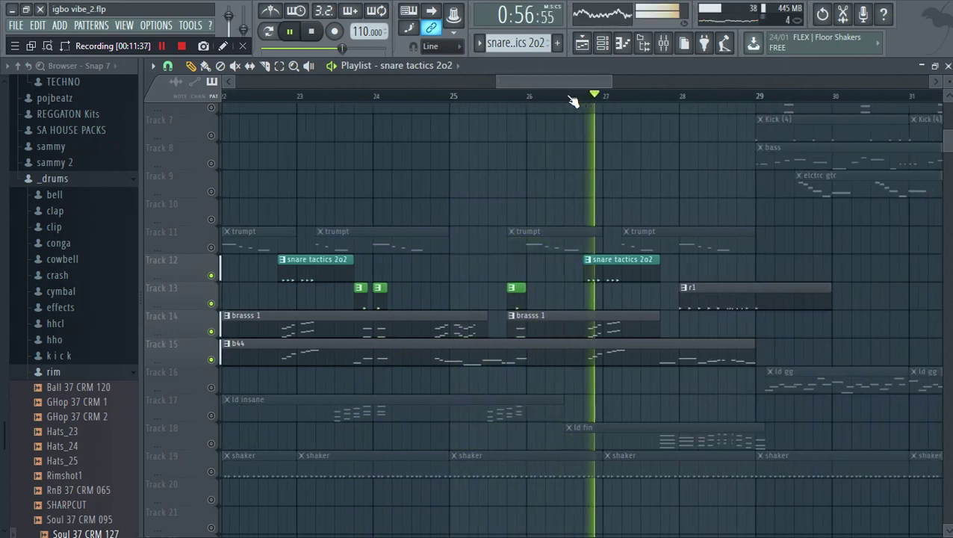
Stop the song, replay the snare tactics 2o2 pattern, and audition its 707 OH, Kick (4) and RD_Snare_11 samples individually
key(space)
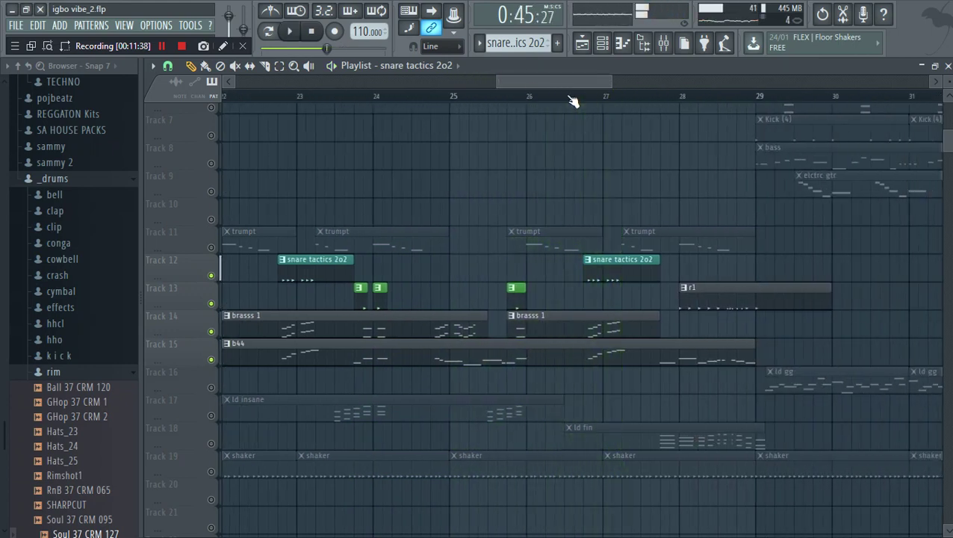
click(608, 43)
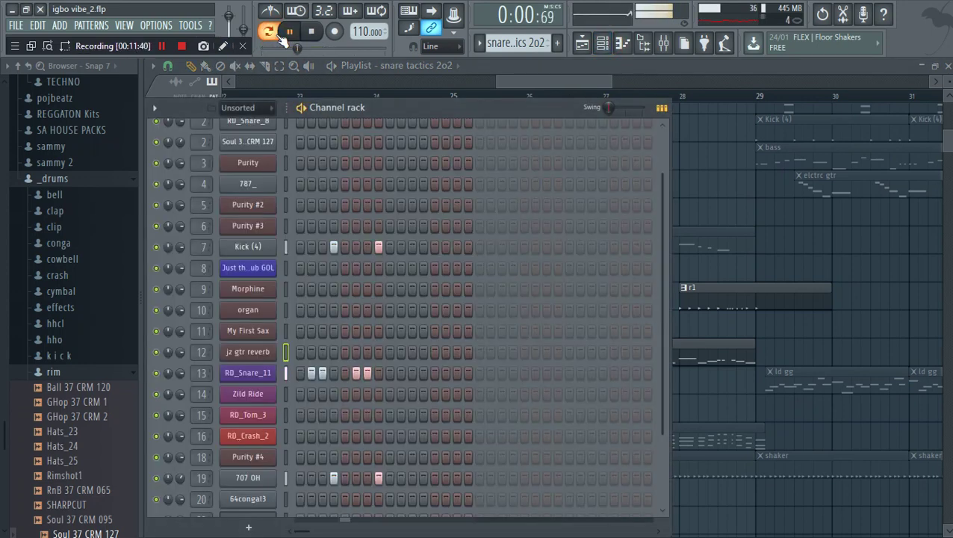
click(251, 478)
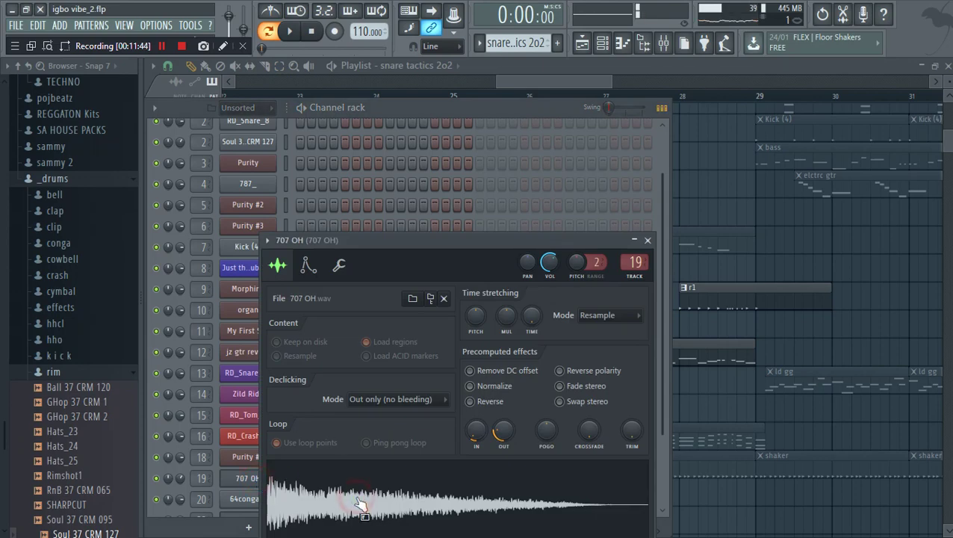
click(648, 240)
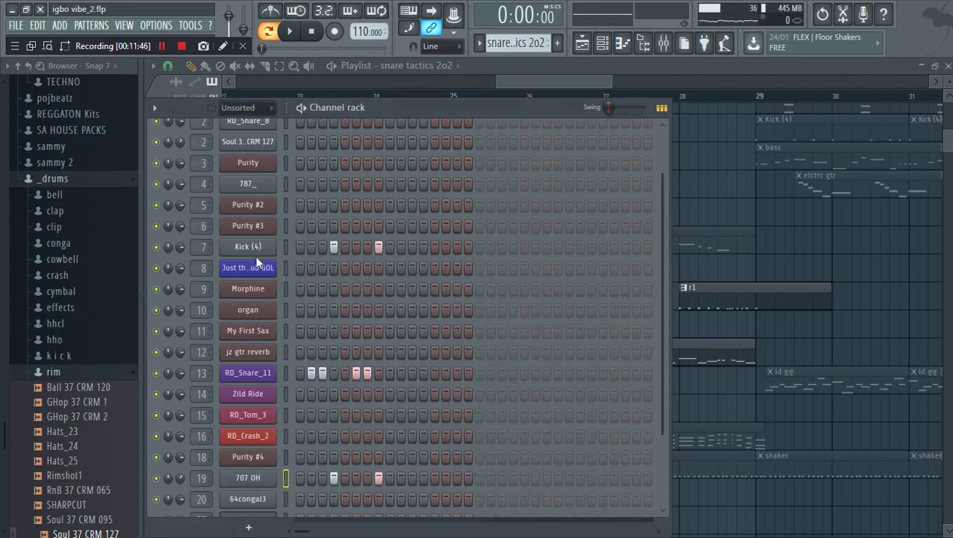
click(254, 248)
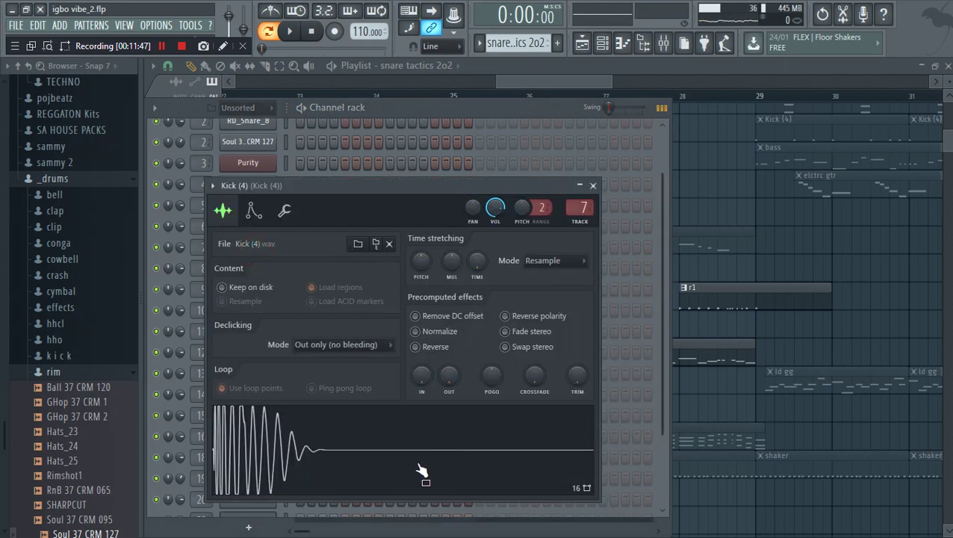
click(593, 185)
click(246, 373)
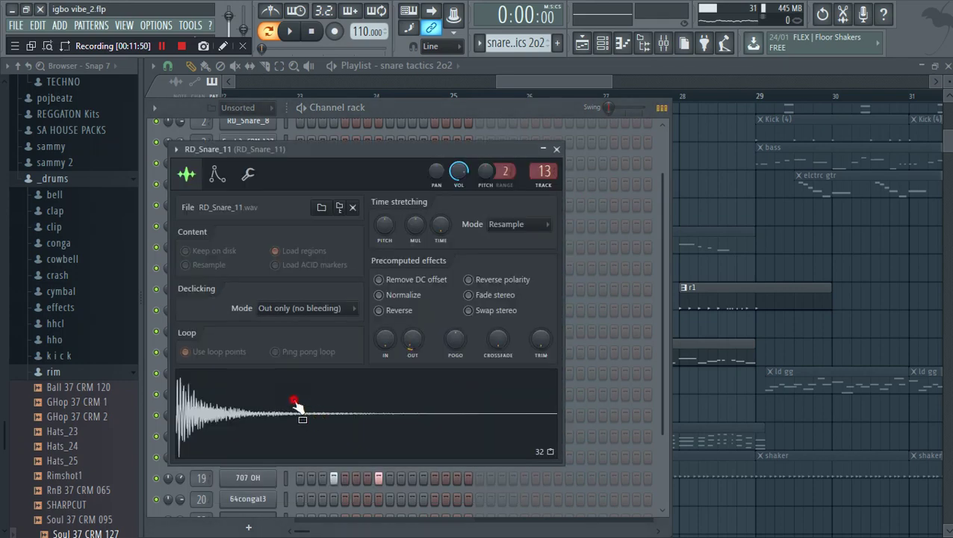
click(557, 149)
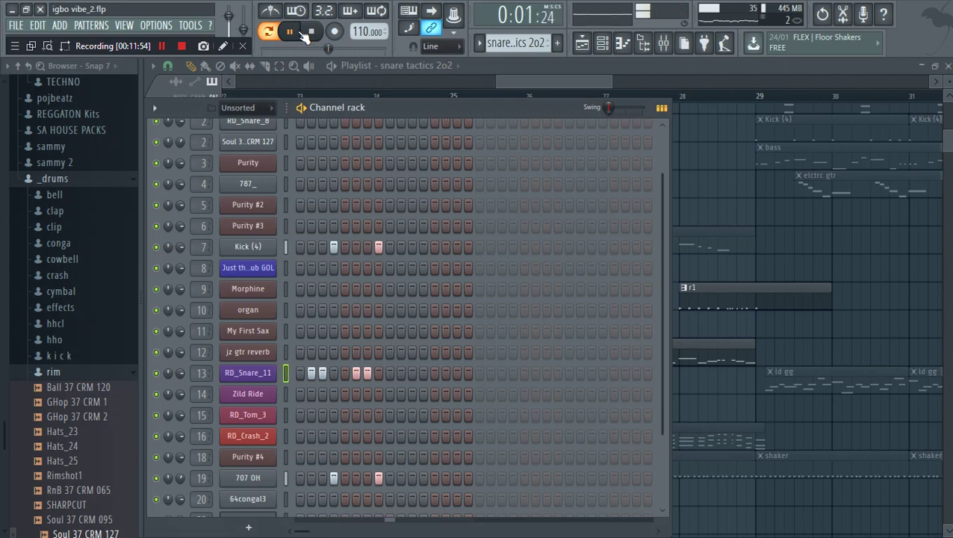
Play the conga pattern with its 64congal3 steps, followed by the shaker pattern with its CABASA_1 and WHITNOIZ steps
click(478, 44)
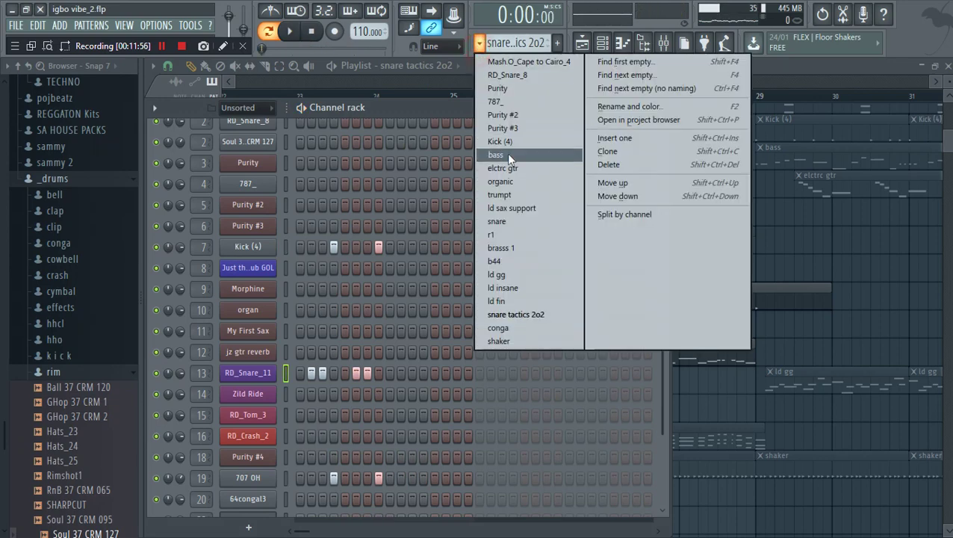
click(500, 329)
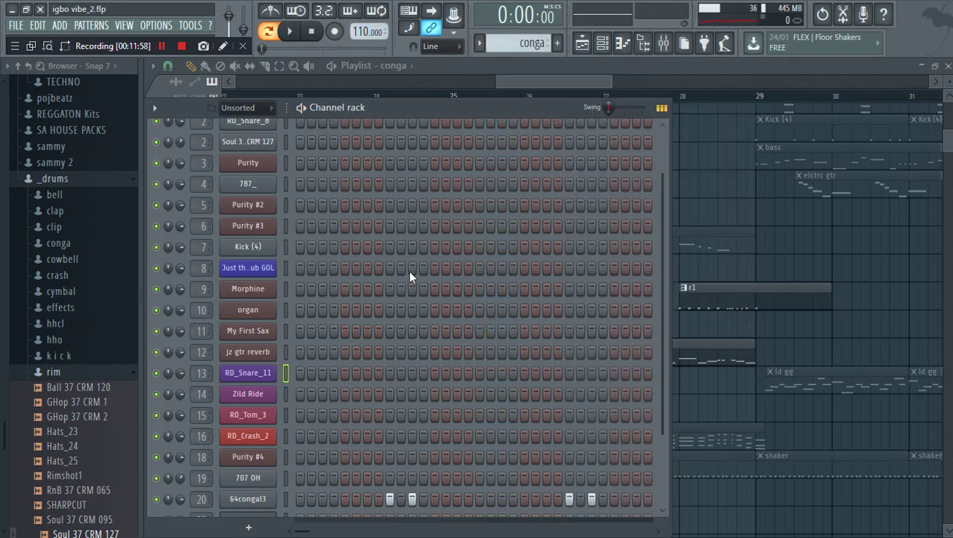
key(space)
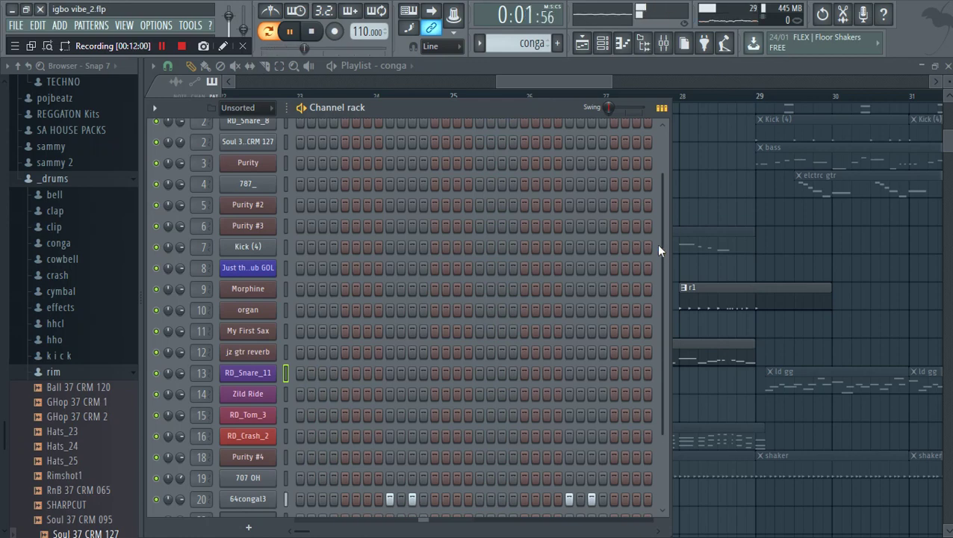
drag(659, 246, 659, 315)
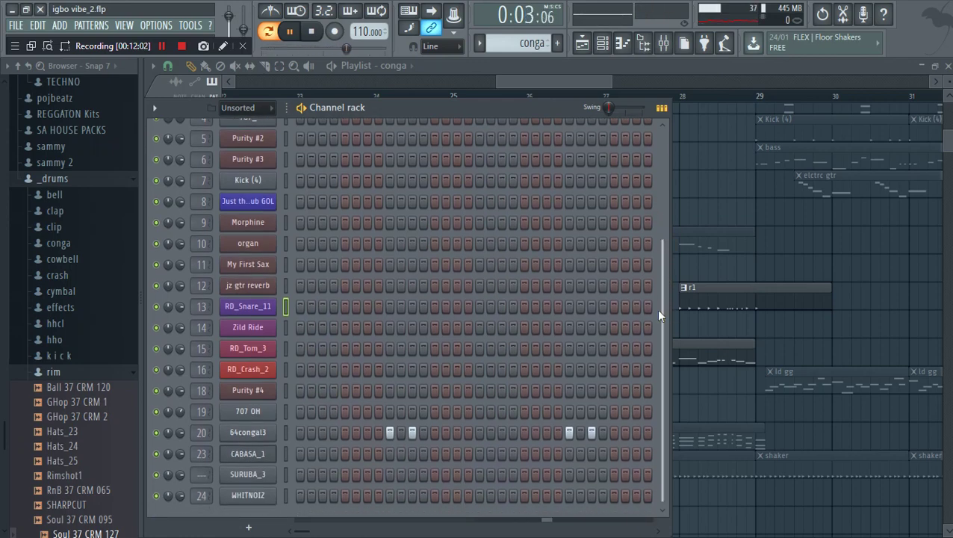
click(479, 41)
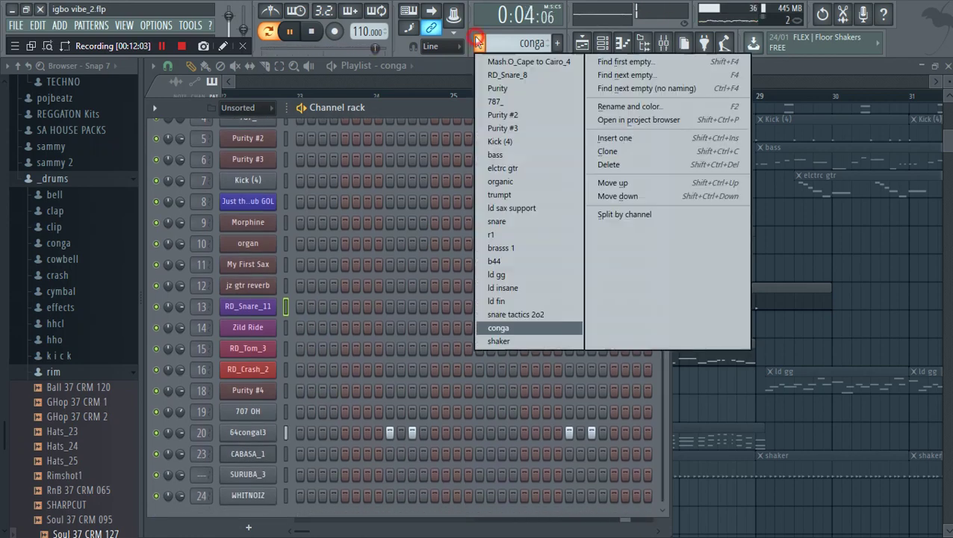
click(522, 340)
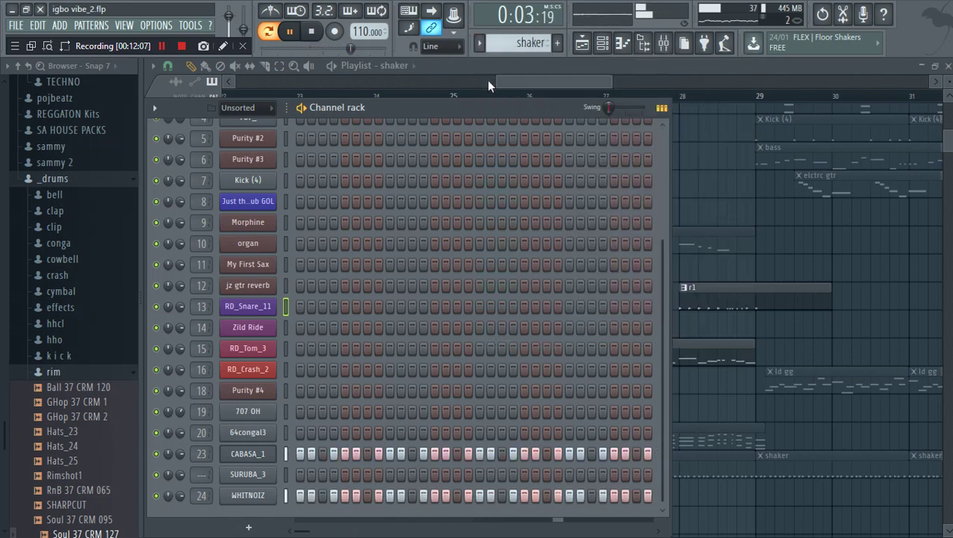
Return to the start of the playlist and unmute all tracks
drag(538, 81, 153, 85)
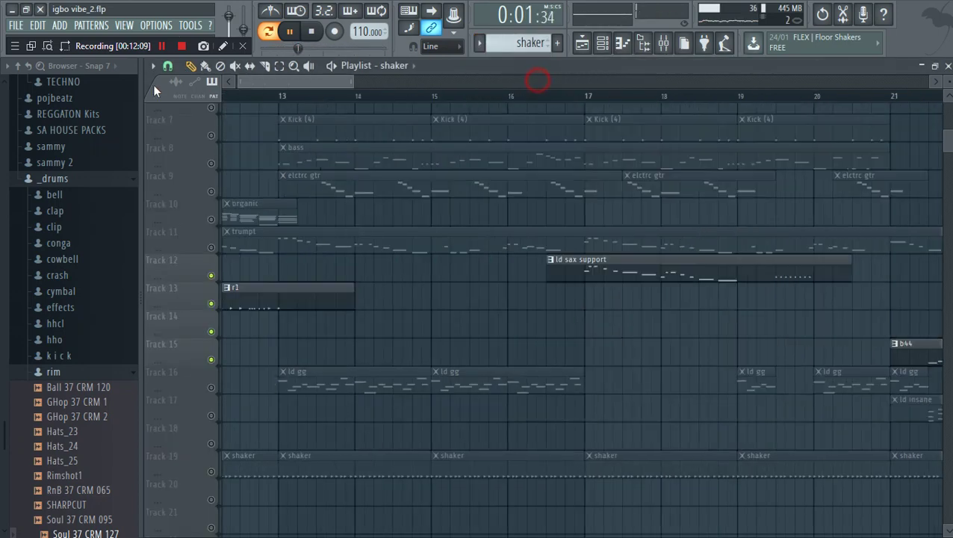
right_click(206, 361)
click(202, 360)
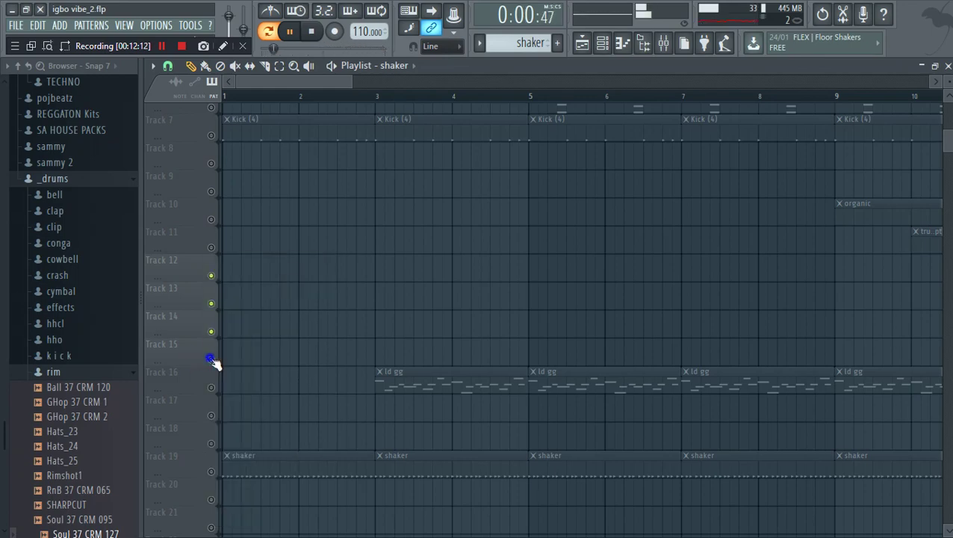
click(211, 359)
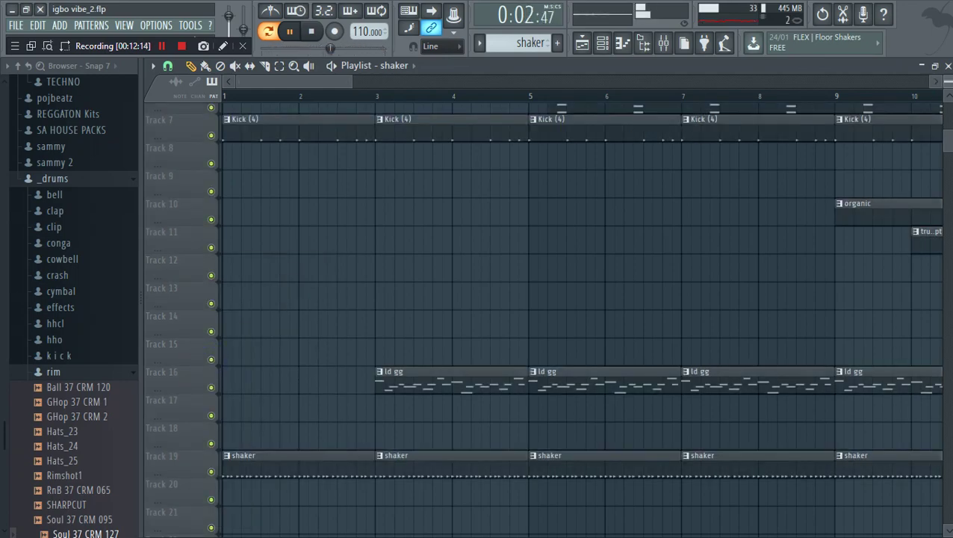
Play the full arrangement from bar 1 in song mode, examining how the drum, bass, guitar, brass and shaker layers are arranged
drag(948, 82, 948, 62)
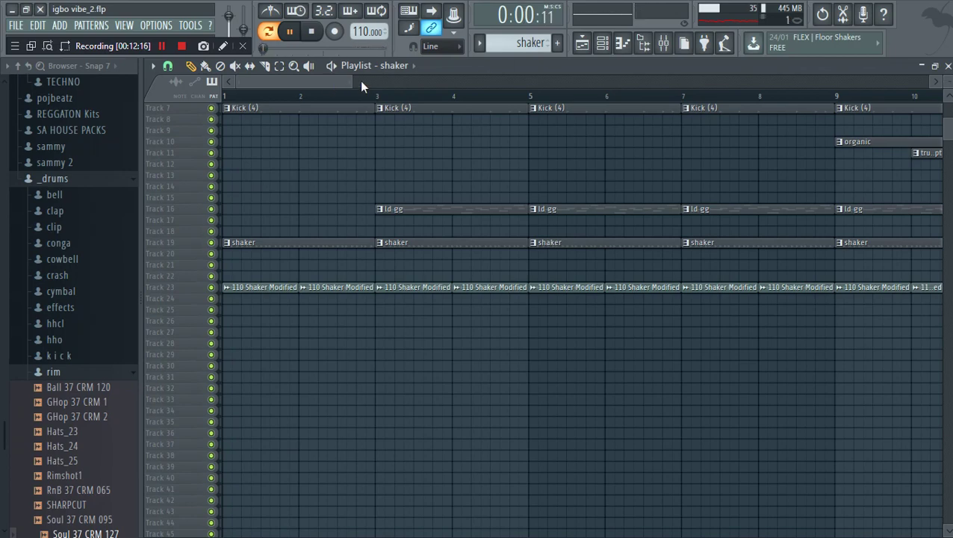
drag(376, 77, 929, 77)
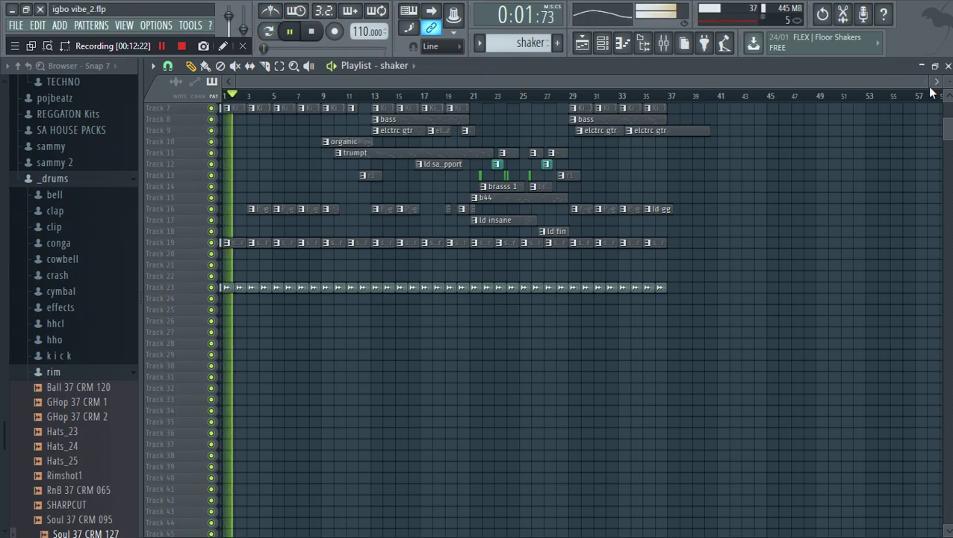
drag(947, 82, 569, 97)
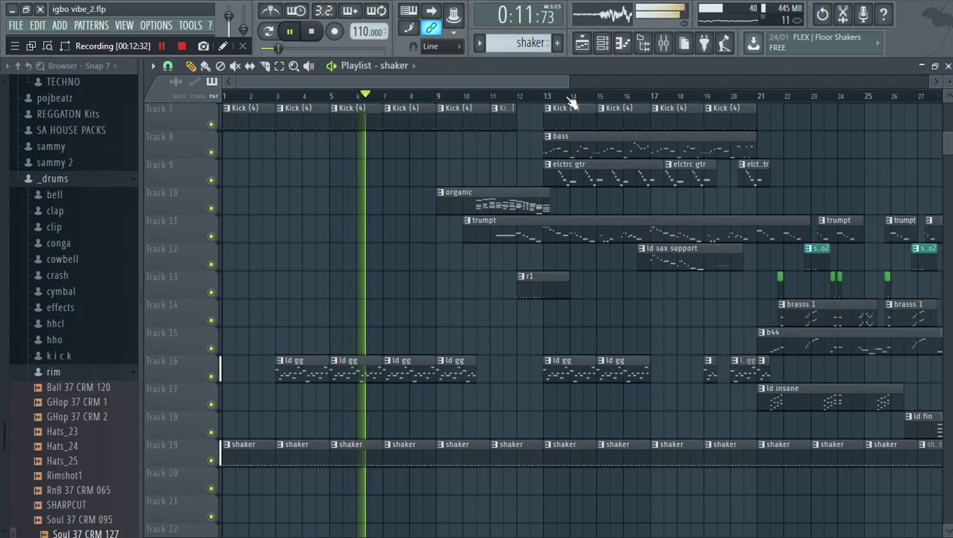
scroll(571, 103, up, 4)
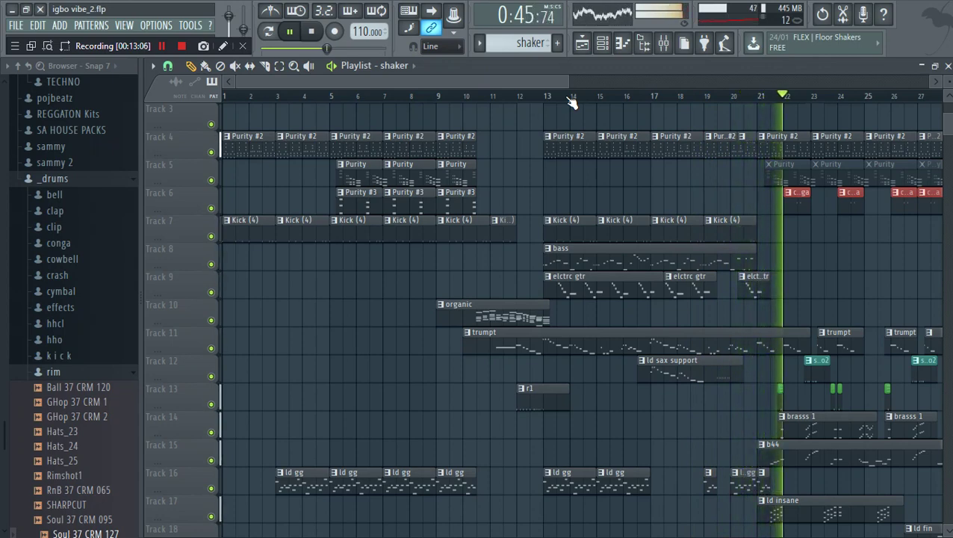
drag(532, 77, 733, 74)
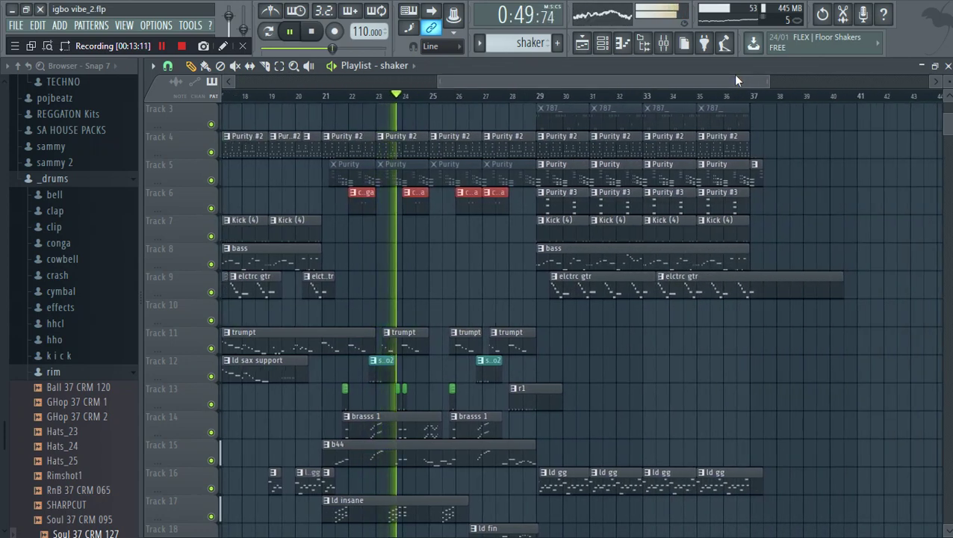